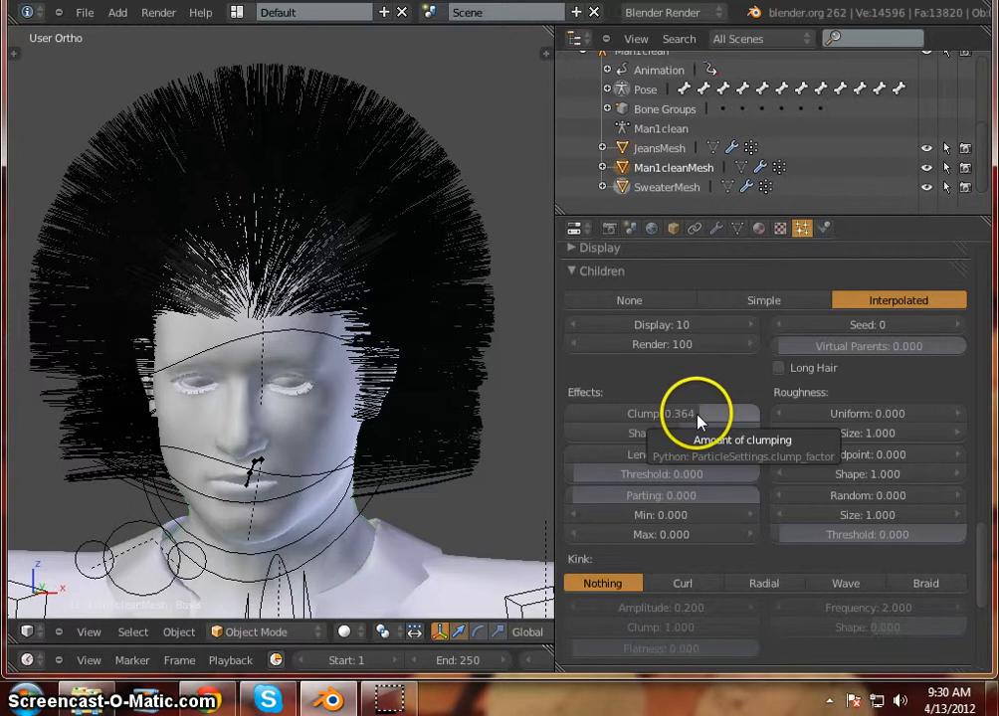
# Vary the clump Shape of the hair's child particles between its extremes and set it to about -0.363
pyautogui.moveTo(685, 438)
pyautogui.mouseDown()
pyautogui.moveTo(640, 438)
pyautogui.moveTo(727, 438)
pyautogui.moveTo(602, 438)
pyautogui.moveTo(778, 422)
pyautogui.moveTo(621, 435)
pyautogui.moveTo(609, 423)
pyautogui.moveTo(758, 424)
pyautogui.moveTo(597, 440)
pyautogui.moveTo(533, 438)
pyautogui.moveTo(701, 421)
pyautogui.moveTo(492, 425)
pyautogui.moveTo(671, 434)
pyautogui.moveTo(571, 430)
pyautogui.moveTo(663, 431)
pyautogui.mouseUp()
pyautogui.moveTo(581, 426); pyautogui.dragTo(508, 422)
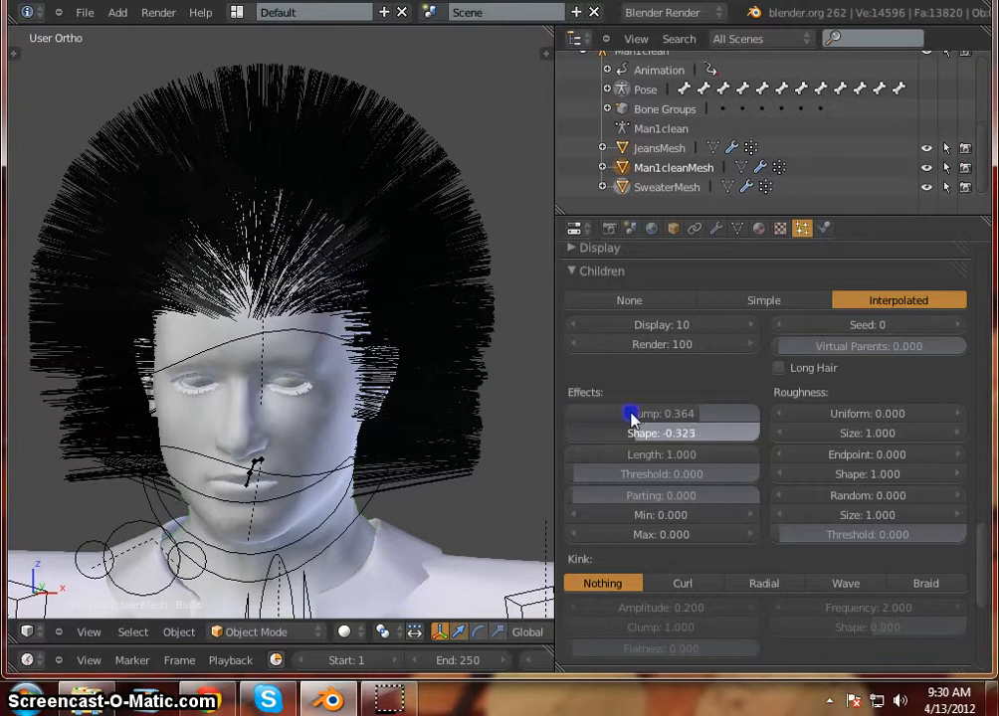
pyautogui.moveTo(676, 418); pyautogui.dragTo(777, 424)
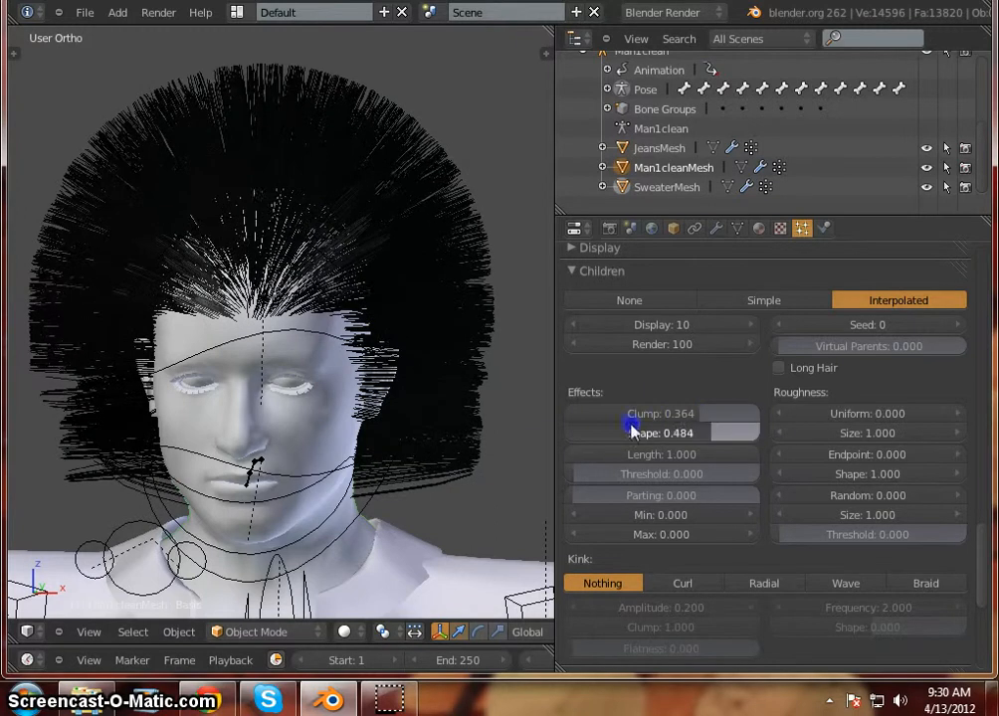
pyautogui.moveTo(633, 425); pyautogui.dragTo(826, 425)
pyautogui.moveTo(601, 438); pyautogui.dragTo(523, 448)
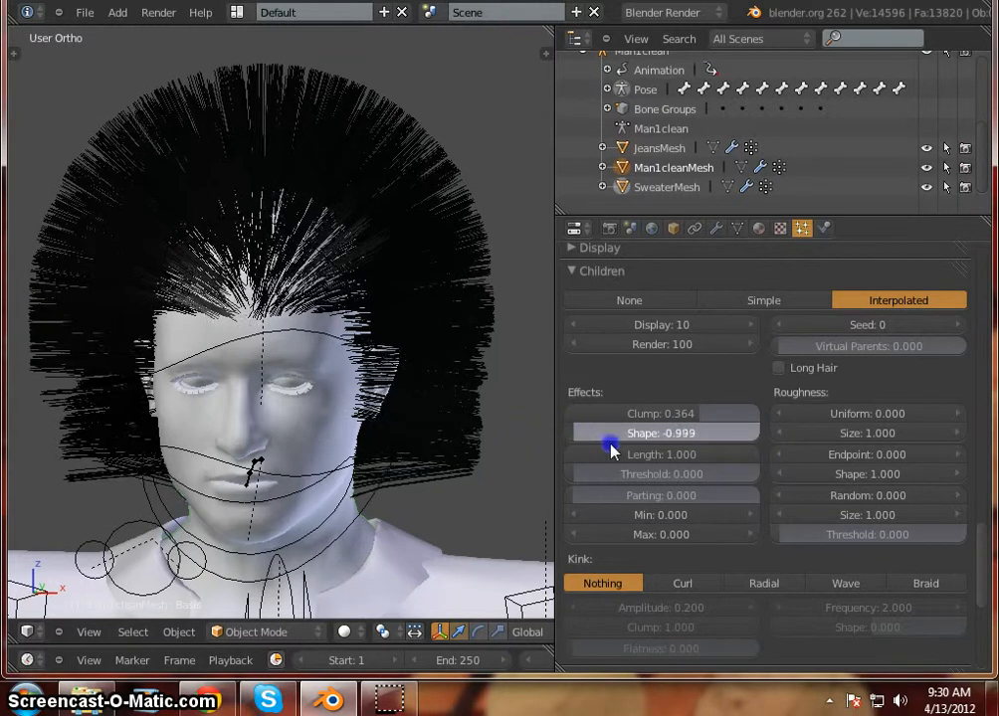
pyautogui.moveTo(611, 451); pyautogui.dragTo(639, 438)
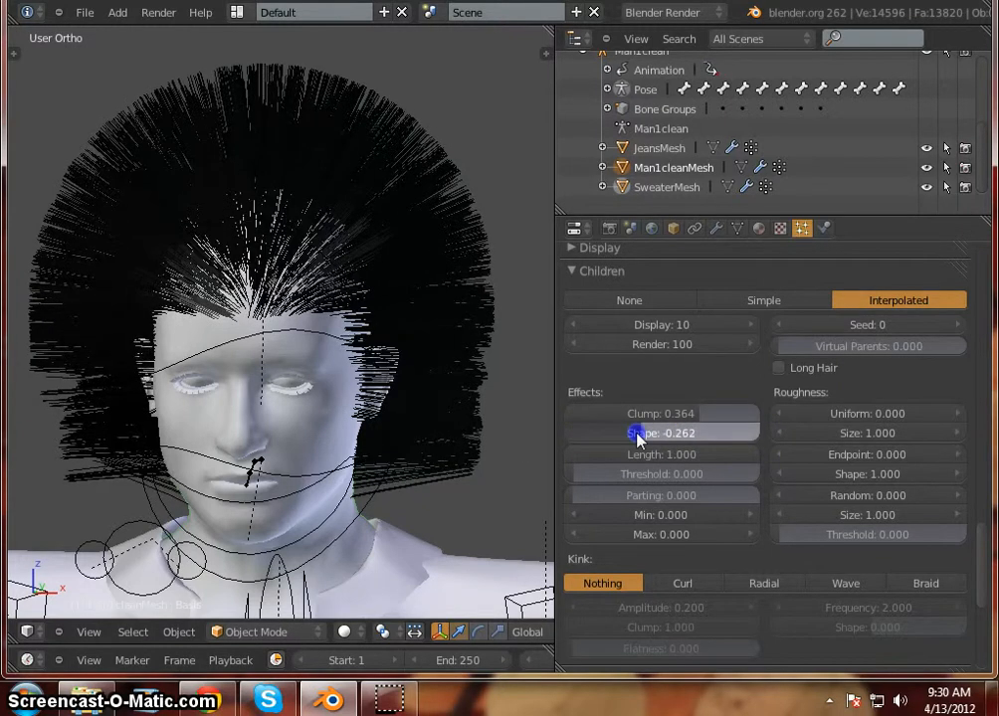
pyautogui.moveTo(508, 429)
pyautogui.mouseDown()
pyautogui.moveTo(751, 428)
pyautogui.moveTo(570, 440)
pyautogui.moveTo(628, 443)
pyautogui.mouseUp()
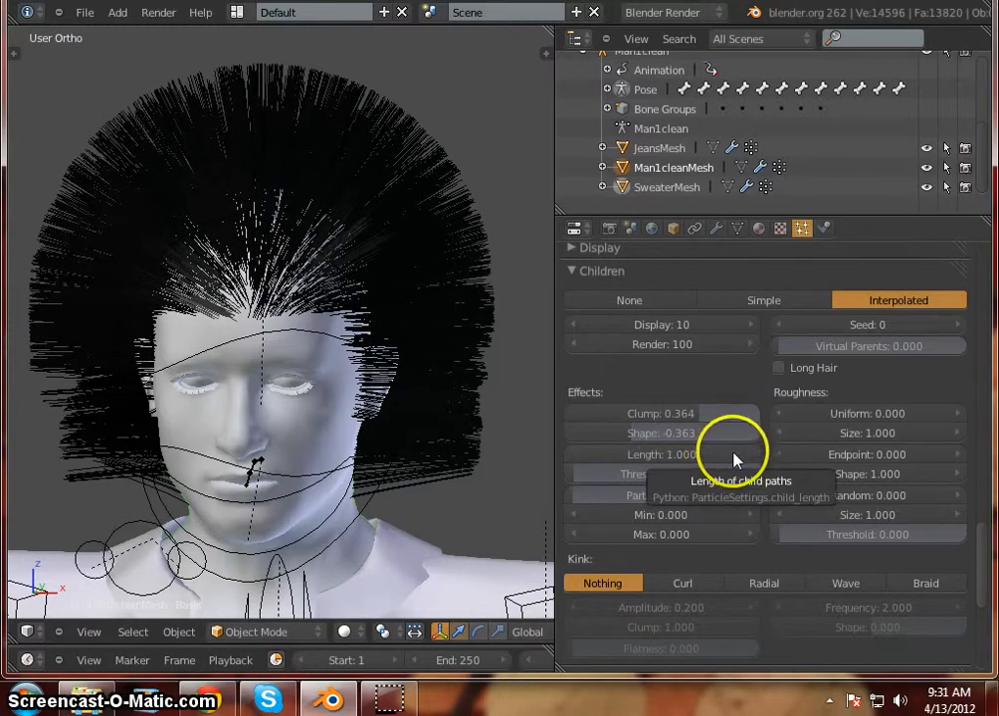
# Try out the Length and Threshold effects of the child hairs
pyautogui.moveTo(734, 460); pyautogui.dragTo(767, 462)
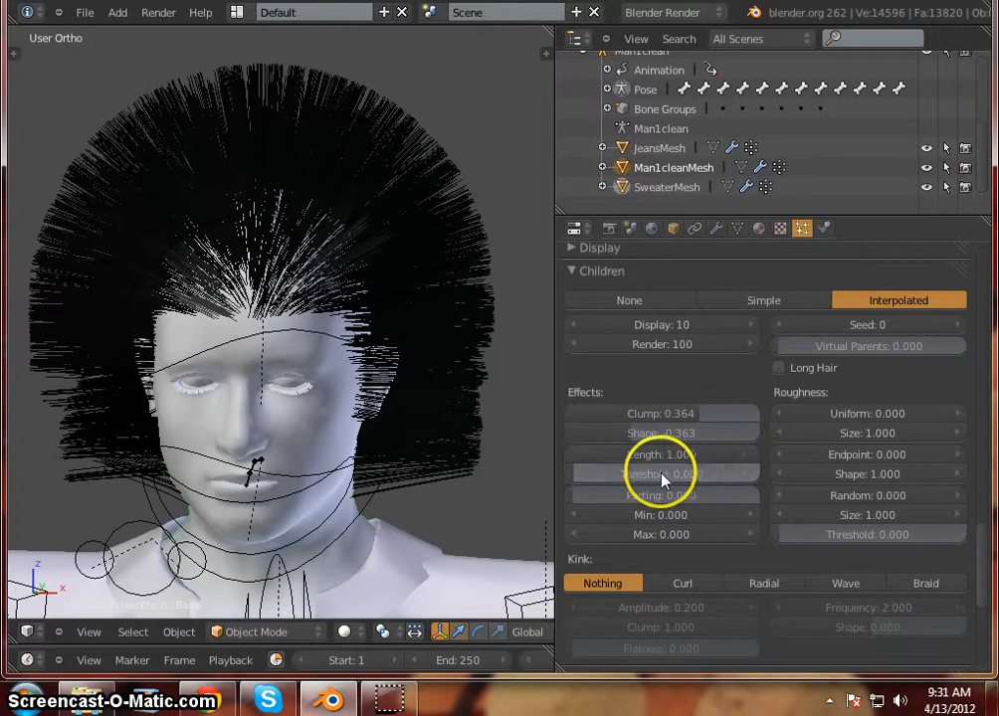
pyautogui.click(606, 473)
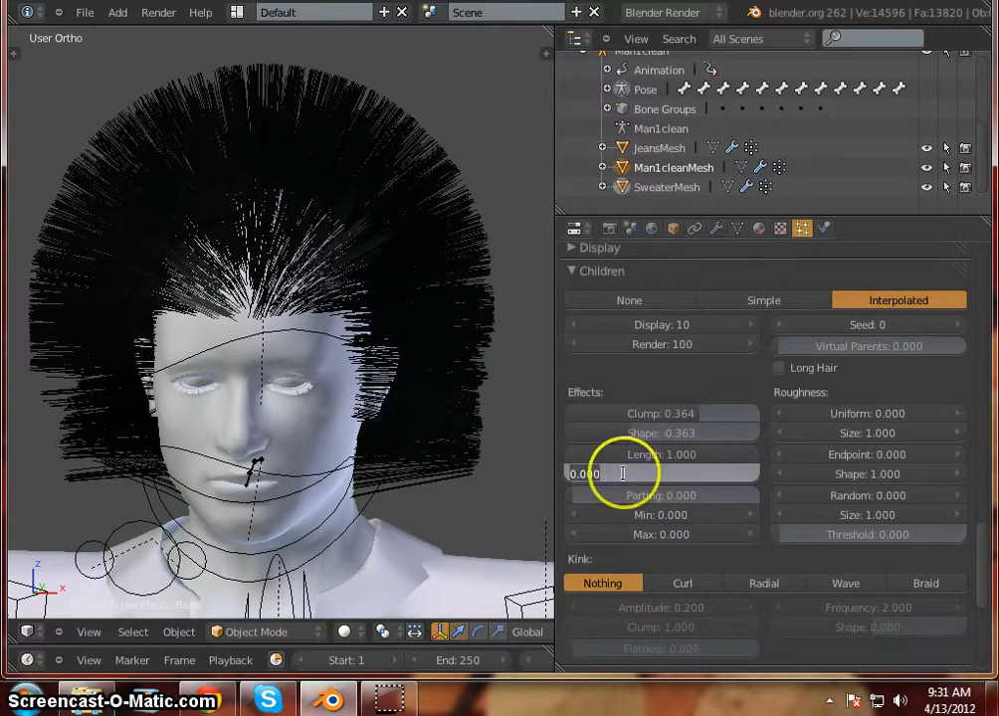
pyautogui.click(767, 474)
pyautogui.moveTo(597, 483); pyautogui.dragTo(532, 476)
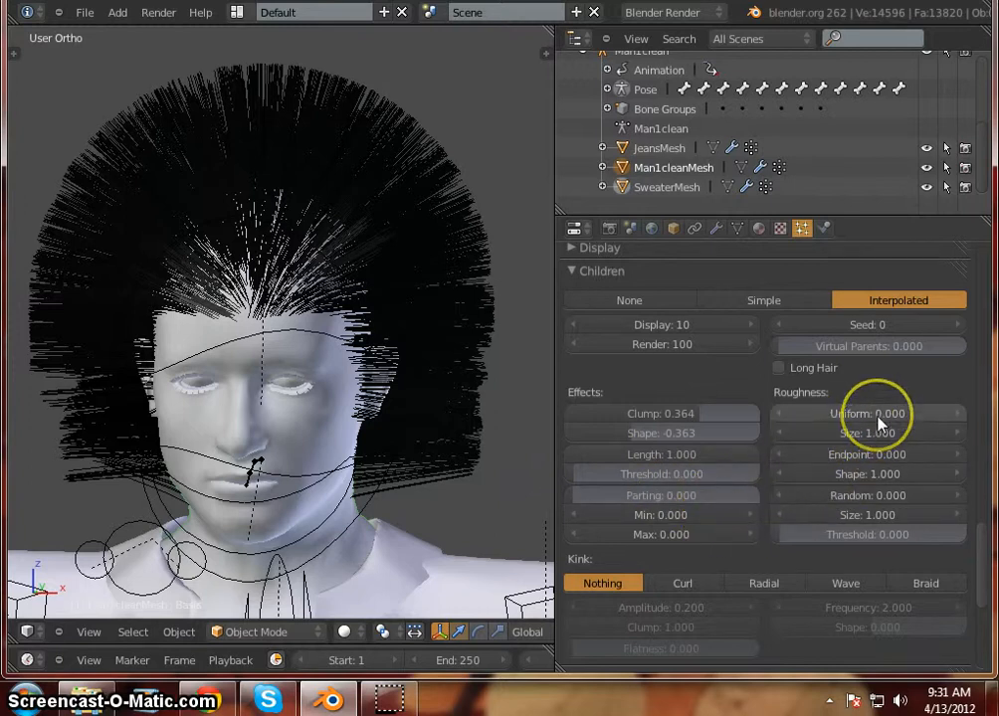
# Set the child hairs' Uniform roughness to 0.1
pyautogui.moveTo(878, 416); pyautogui.dragTo(729, 429)
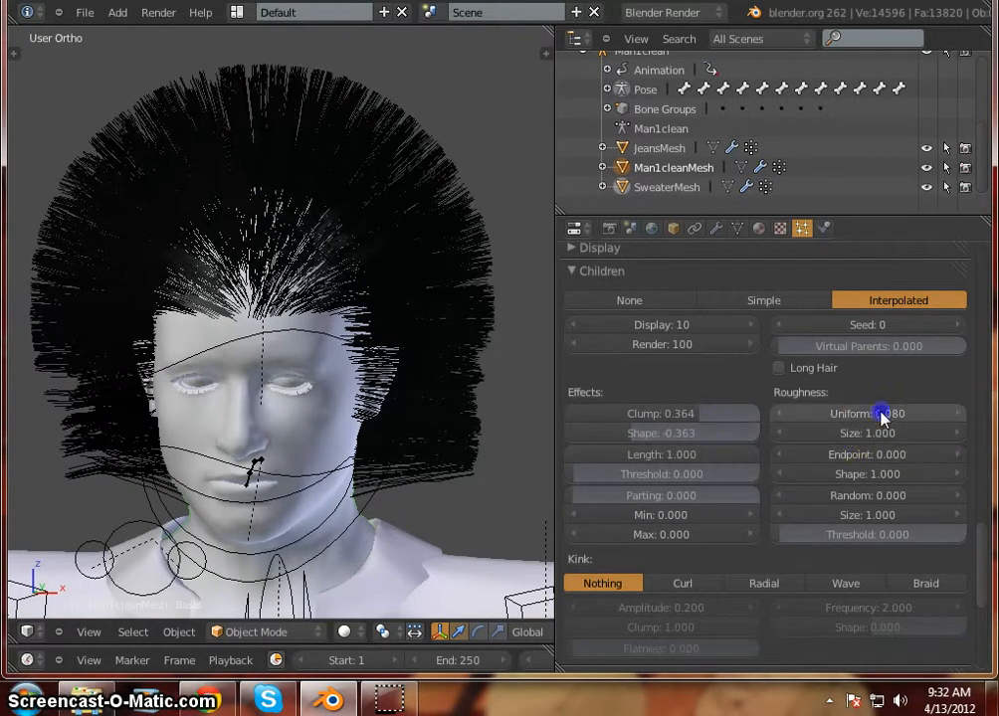
pyautogui.click(879, 413)
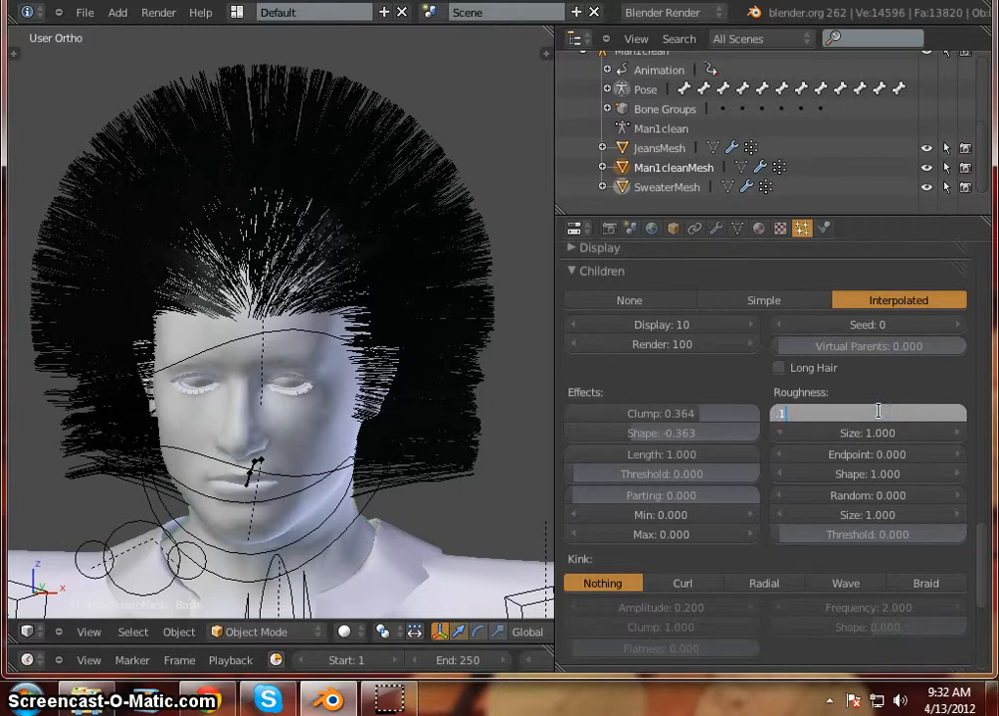
pyautogui.press('Return')
# Examine the roughened hair around the head from different distances and angles
pyautogui.click(244, 283)
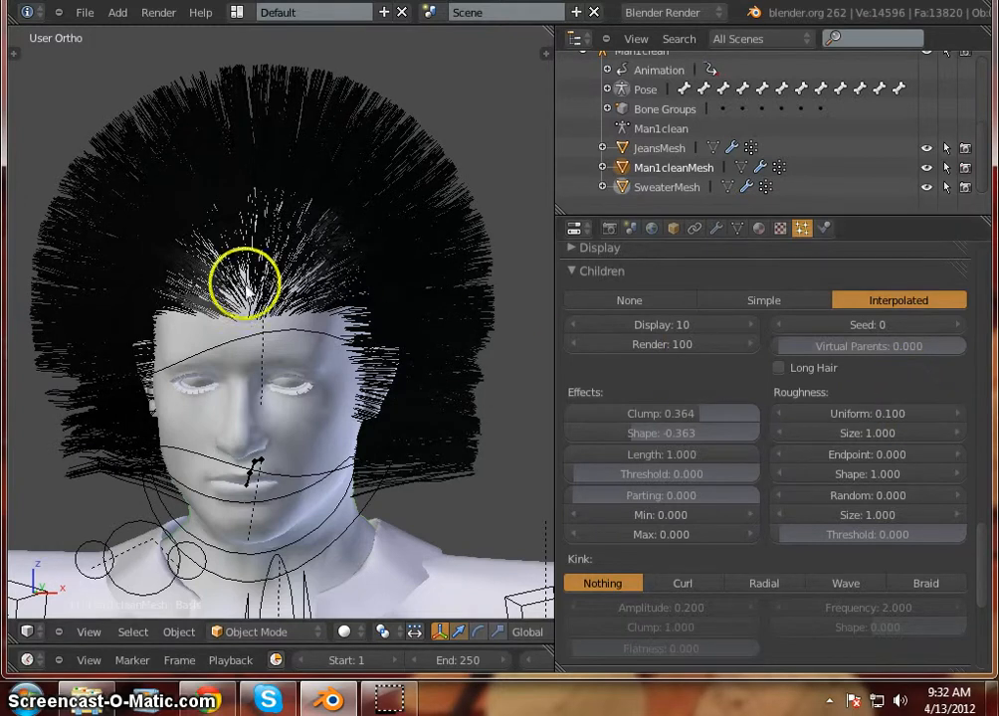
pyautogui.scroll(2, 237, 277)
pyautogui.scroll(-4, 251, 281)
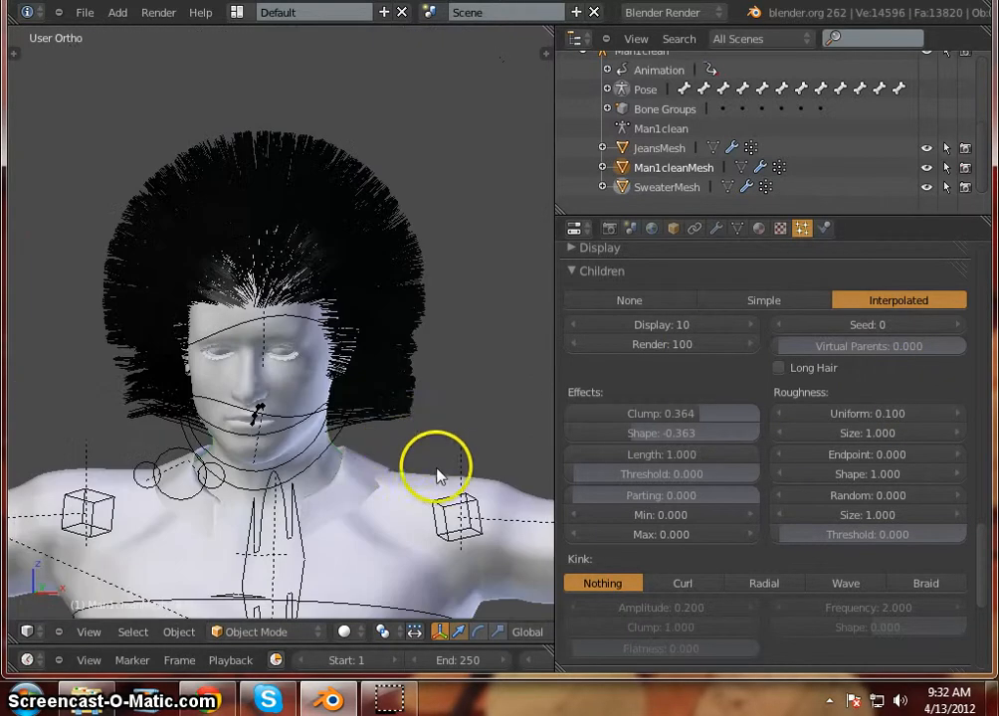
pyautogui.moveTo(438, 469); pyautogui.dragTo(415, 431, button='middle')
pyautogui.scroll(3, 334, 351)
pyautogui.scroll(-3, 330, 340)
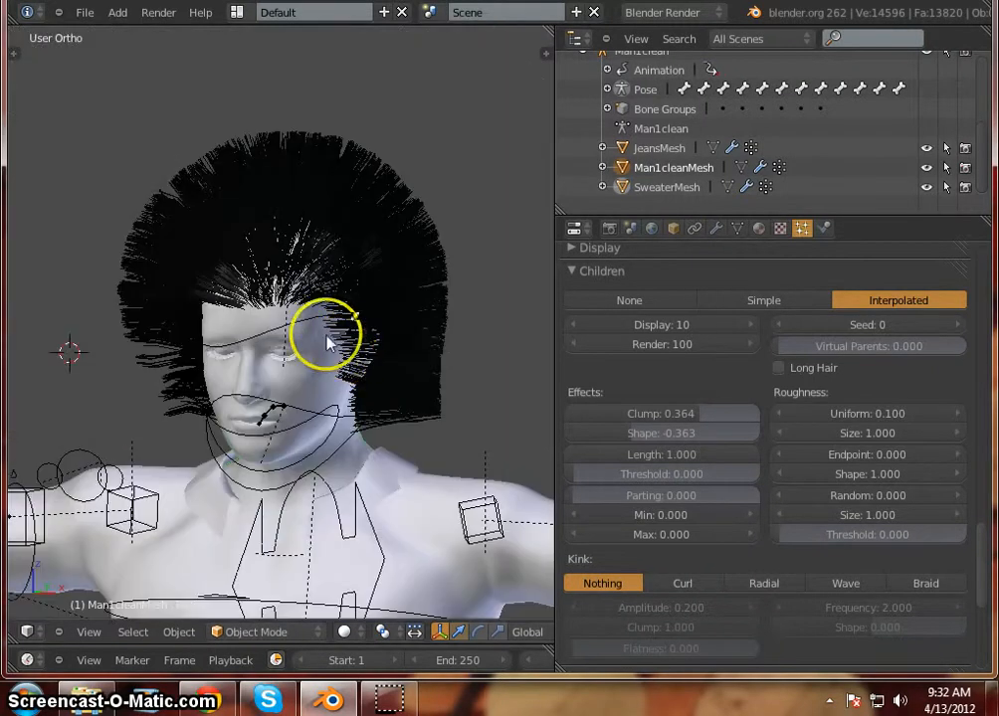
pyautogui.scroll(1, 278, 423)
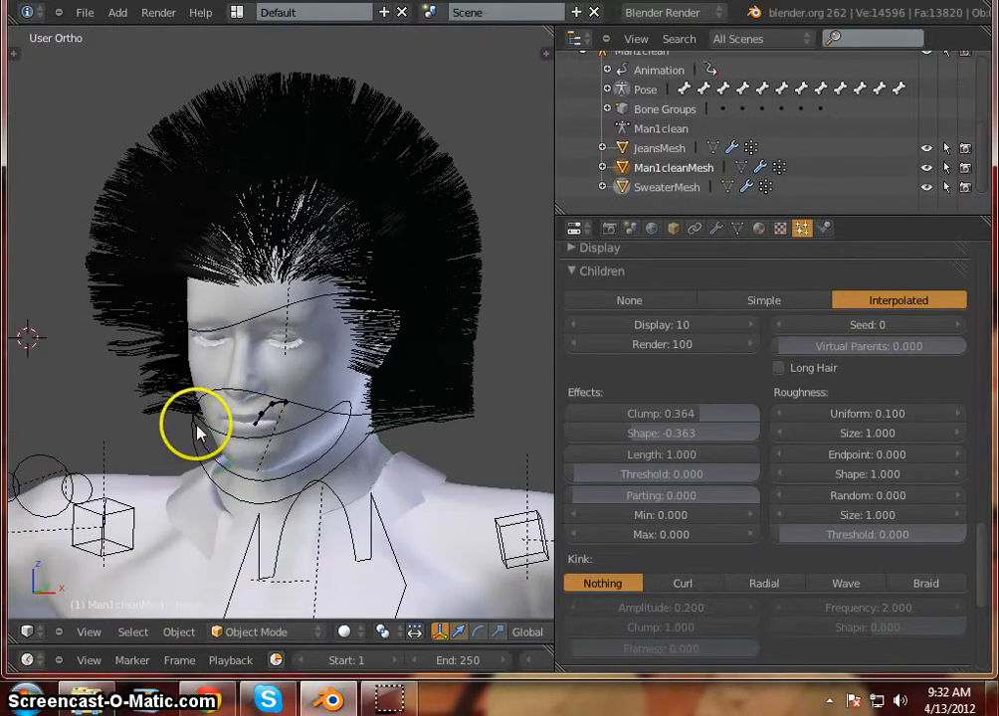
pyautogui.moveTo(201, 433)
pyautogui.mouseDown(button='middle')
pyautogui.moveTo(279, 408)
pyautogui.moveTo(196, 411)
pyautogui.mouseUp(button='middle')
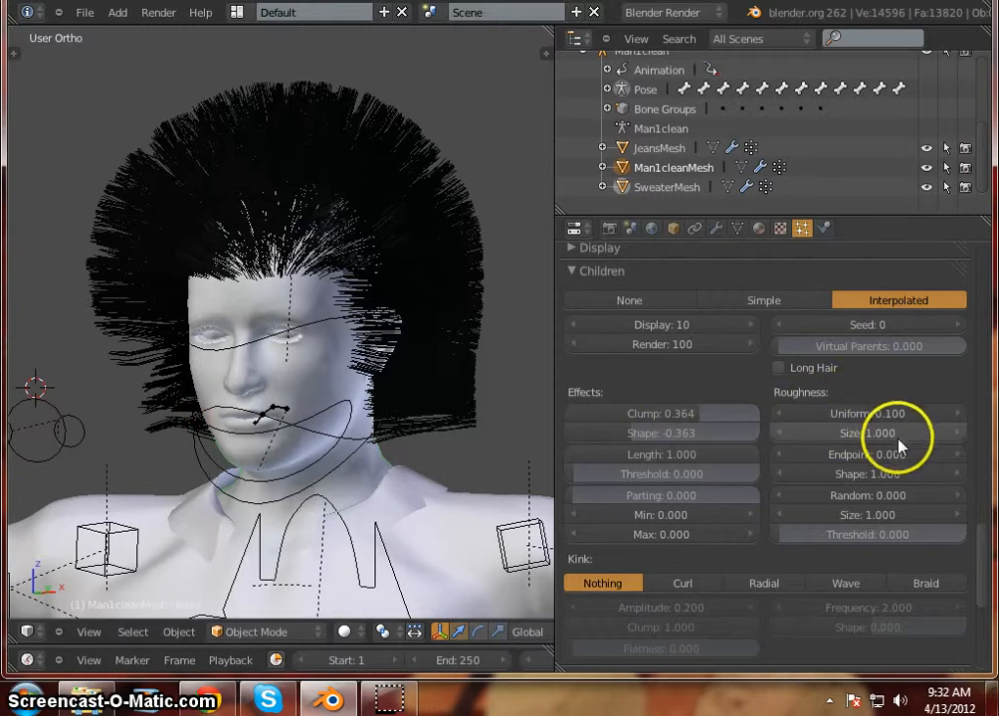
# Try a different Size for the Uniform roughness and return it to 1
pyautogui.moveTo(906, 435); pyautogui.dragTo(867, 441)
pyautogui.click(867, 436)
pyautogui.write('1')
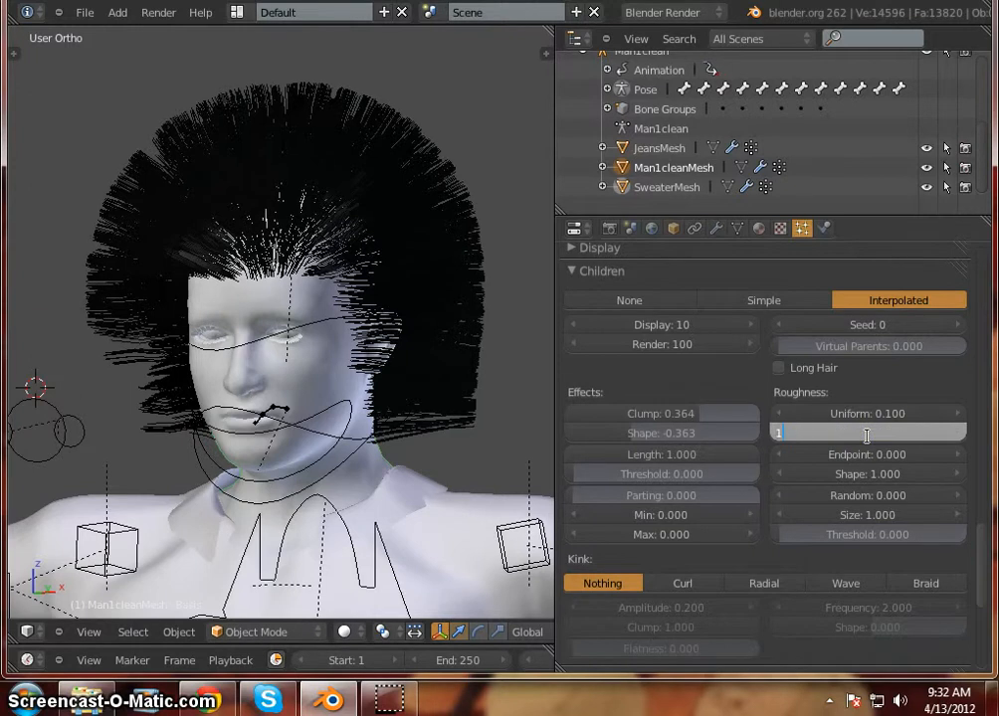
pyautogui.press('Return')
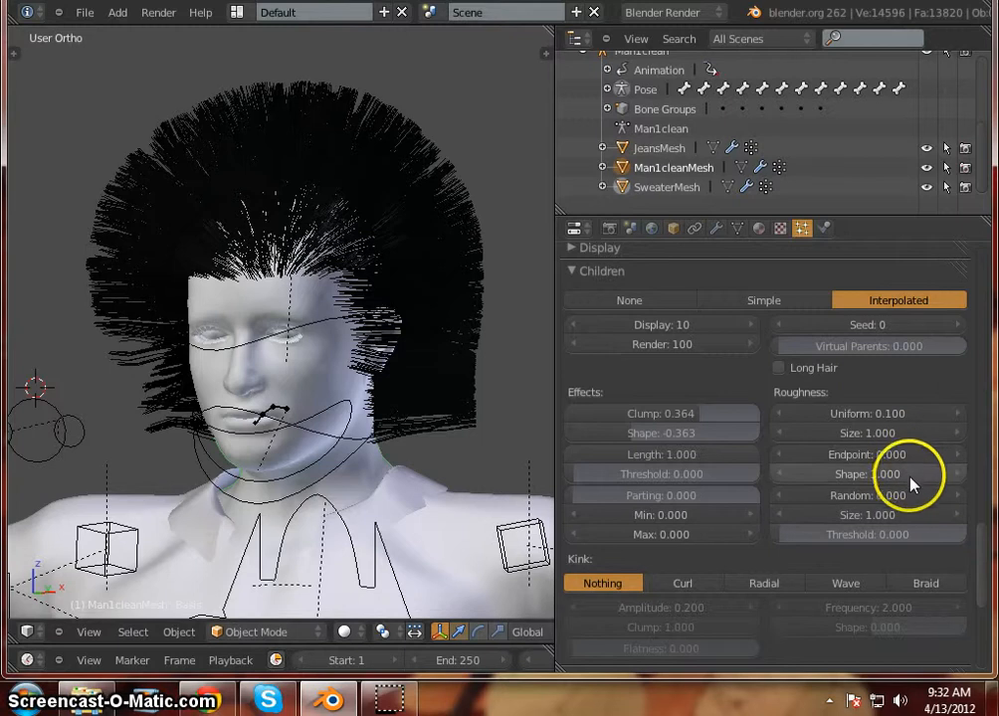
# Set the child hairs' Random roughness to 0.140 and check the hair from another angle
pyautogui.moveTo(788, 496); pyautogui.dragTo(810, 508)
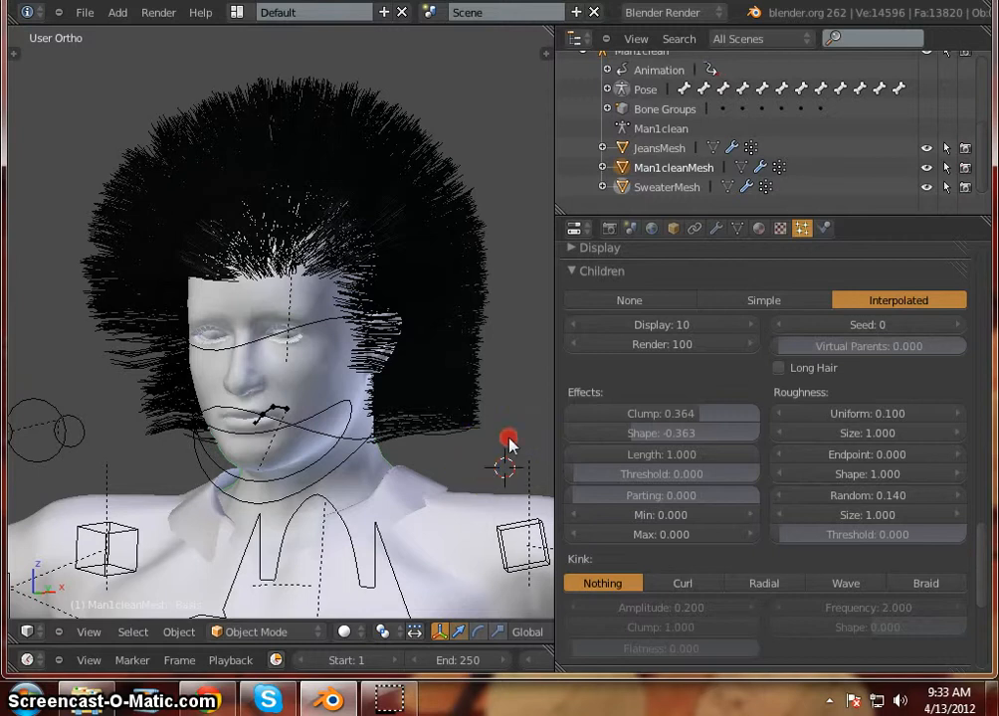
pyautogui.moveTo(508, 445); pyautogui.dragTo(483, 473, button='middle')
# Try out the Size and Threshold of the Random roughness
pyautogui.scroll(-2, 880, 468)
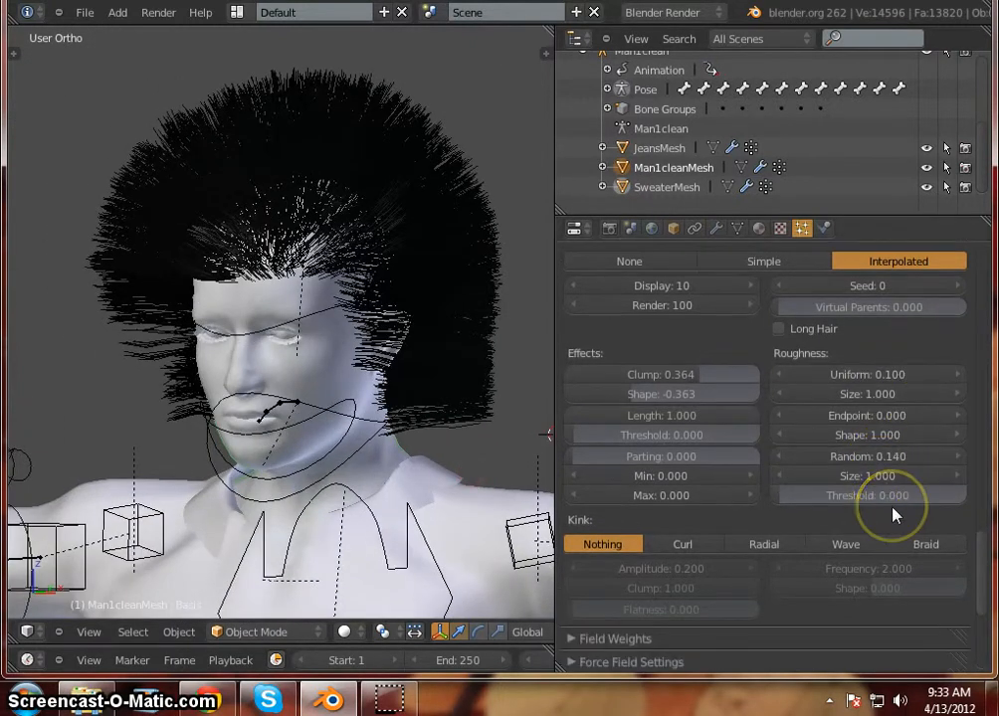
pyautogui.moveTo(904, 482)
pyautogui.mouseDown()
pyautogui.moveTo(849, 481)
pyautogui.moveTo(932, 478)
pyautogui.moveTo(785, 475)
pyautogui.moveTo(992, 475)
pyautogui.moveTo(886, 479)
pyautogui.mouseUp()
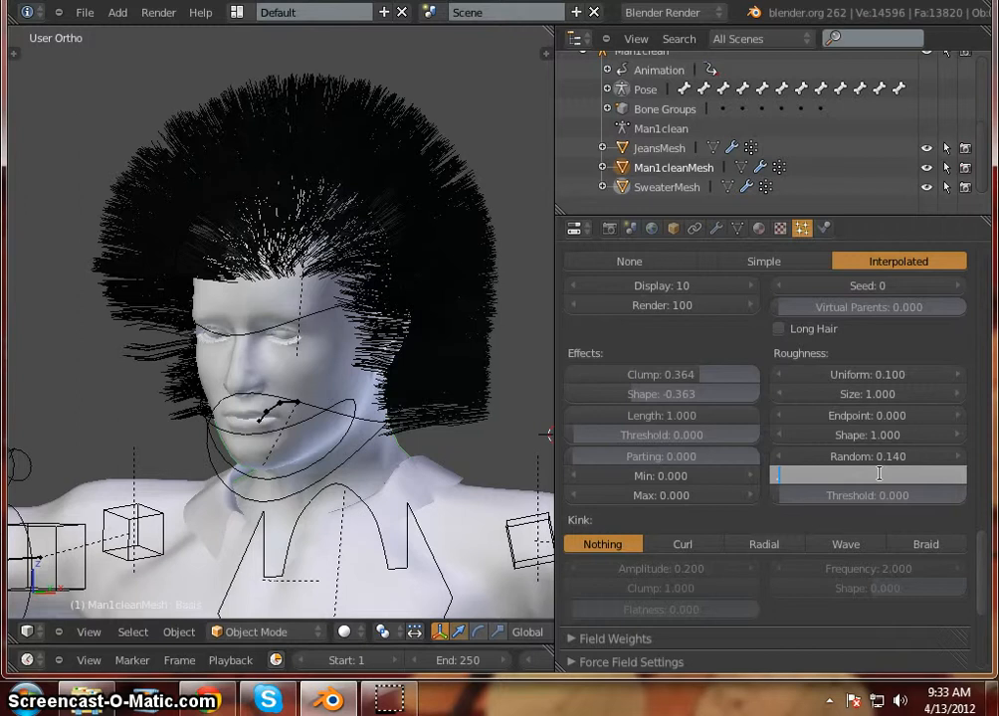
pyautogui.click(980, 495)
pyautogui.moveTo(833, 496); pyautogui.dragTo(774, 528)
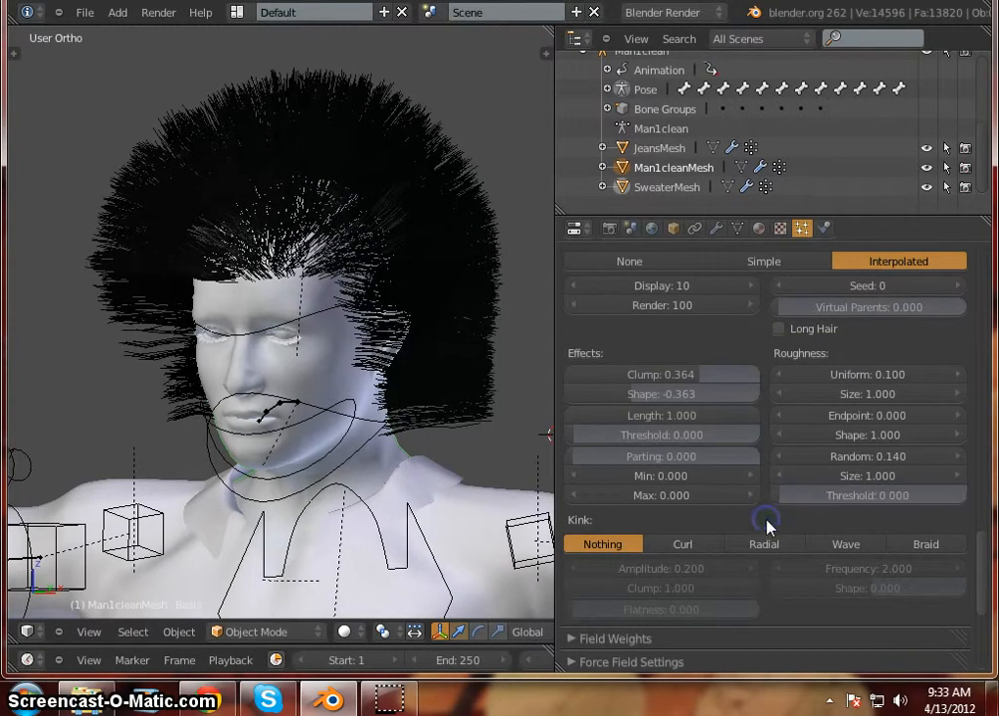
# Set the child hairs' kink type to Curl and inspect the curled hair up close
pyautogui.scroll(-1, 938, 457)
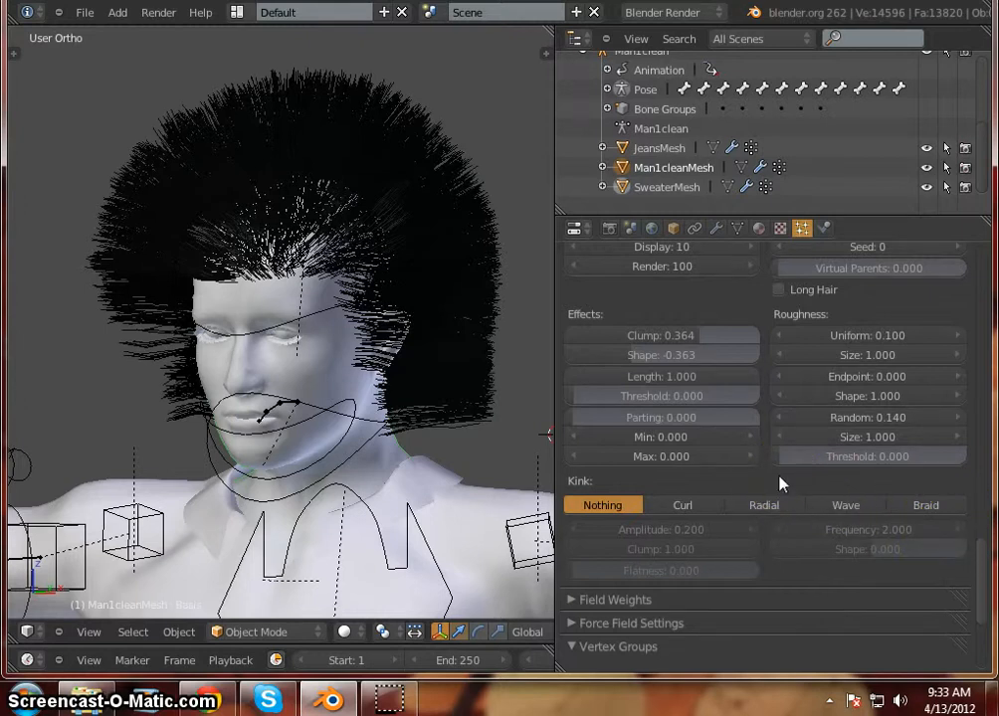
pyautogui.click(701, 509)
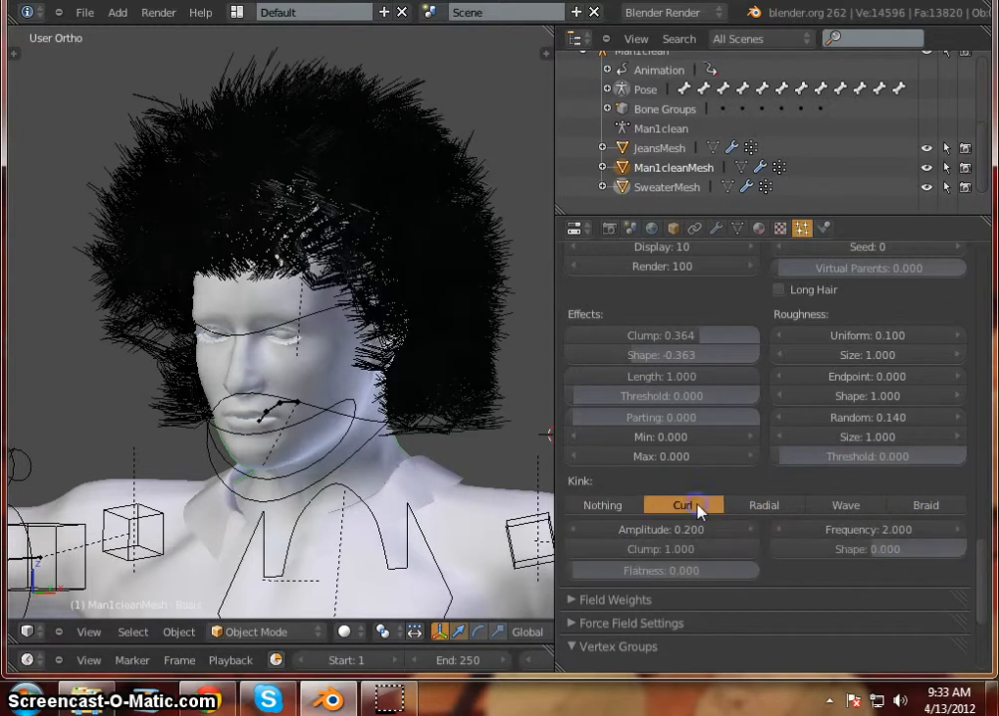
pyautogui.scroll(1, 296, 169)
pyautogui.scroll(-2, 299, 177)
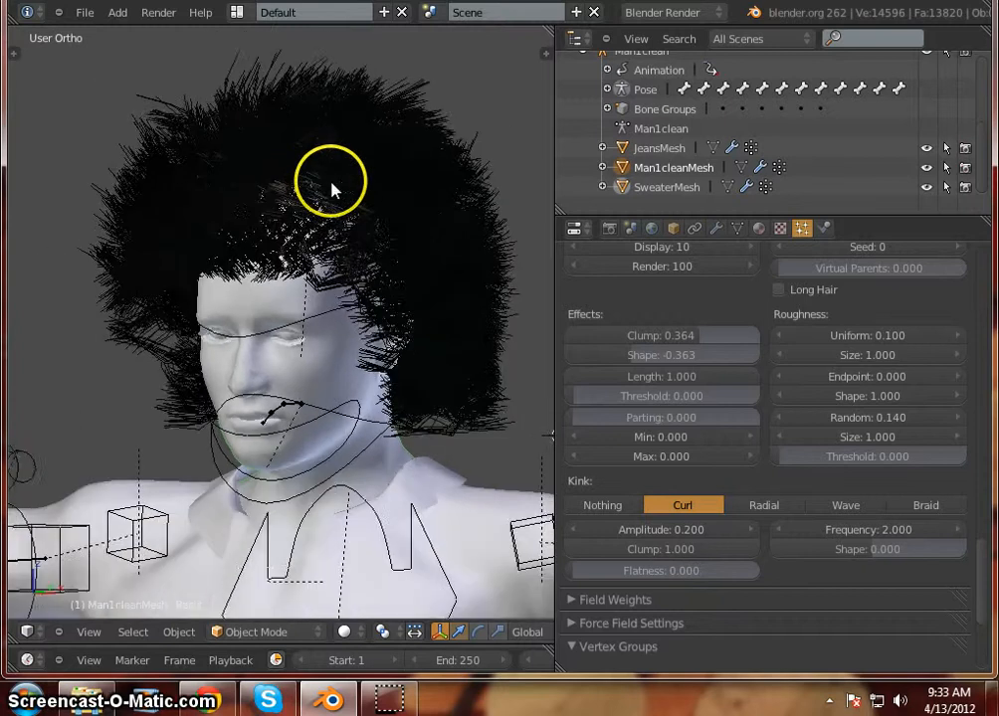
pyautogui.scroll(1, 401, 196)
pyautogui.scroll(-1, 401, 227)
pyautogui.scroll(1, 263, 234)
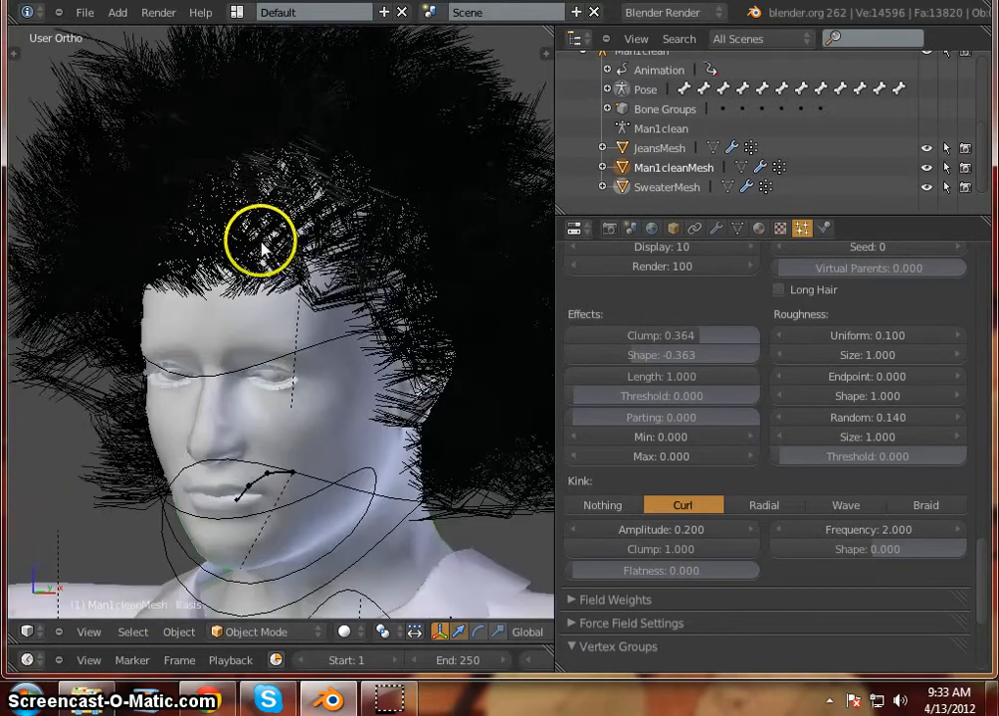
pyautogui.scroll(-1, 312, 241)
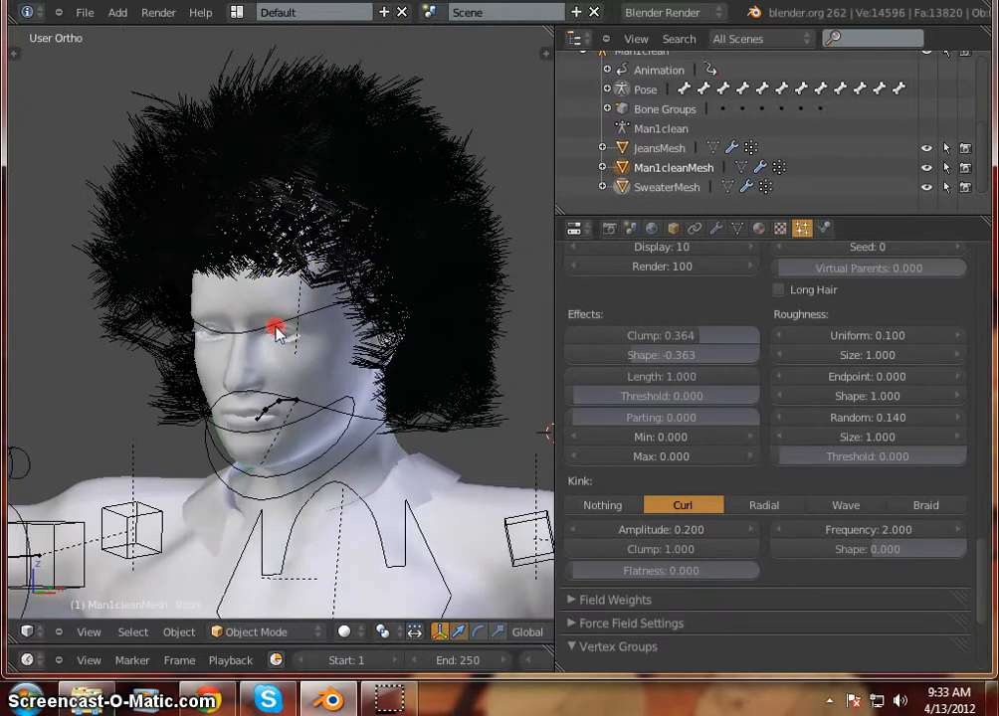
pyautogui.moveTo(274, 331)
pyautogui.mouseDown(button='middle')
pyautogui.moveTo(386, 284)
pyautogui.moveTo(277, 289)
pyautogui.moveTo(239, 333)
pyautogui.moveTo(327, 323)
pyautogui.moveTo(296, 290)
pyautogui.moveTo(272, 317)
pyautogui.moveTo(260, 313)
pyautogui.moveTo(270, 312)
pyautogui.moveTo(268, 292)
pyautogui.moveTo(245, 325)
pyautogui.moveTo(261, 328)
pyautogui.mouseUp(button='middle')
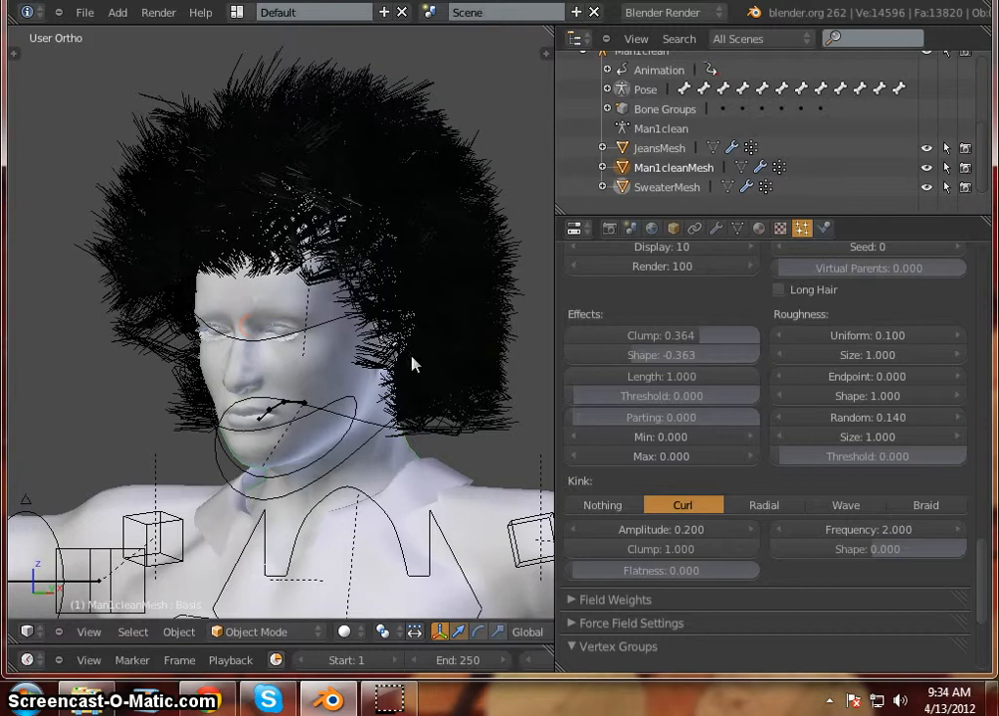
# Set the child hairs' Uniform roughness to 0 and check the hair around the head
pyautogui.moveTo(875, 423); pyautogui.dragTo(842, 422)
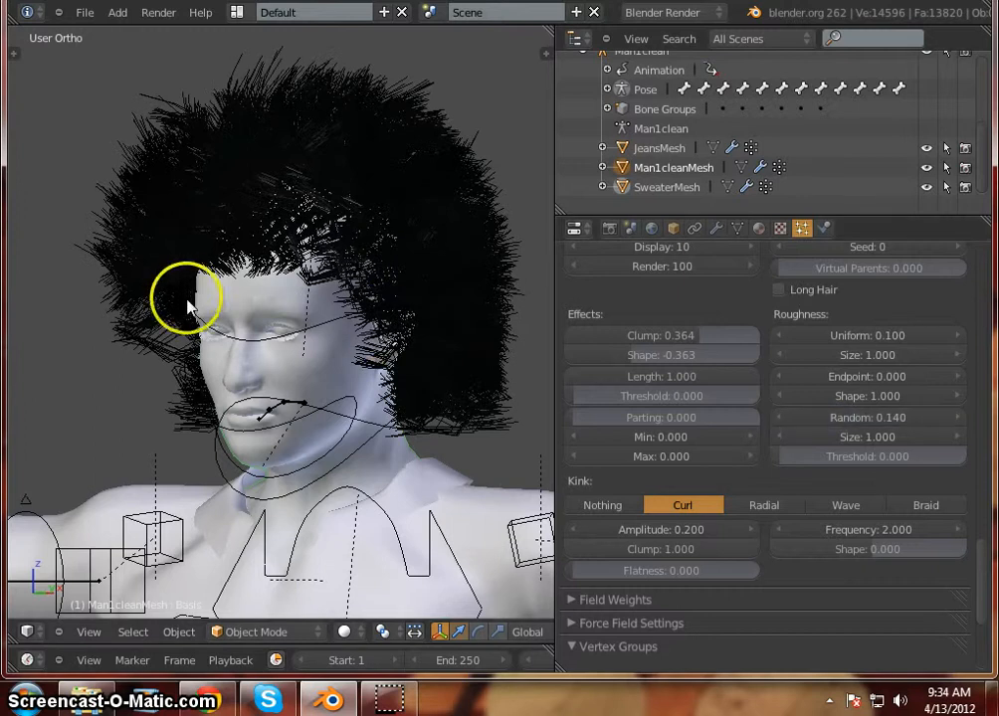
pyautogui.moveTo(142, 397)
pyautogui.mouseDown(button='middle')
pyautogui.moveTo(290, 361)
pyautogui.moveTo(241, 404)
pyautogui.moveTo(156, 388)
pyautogui.mouseUp(button='middle')
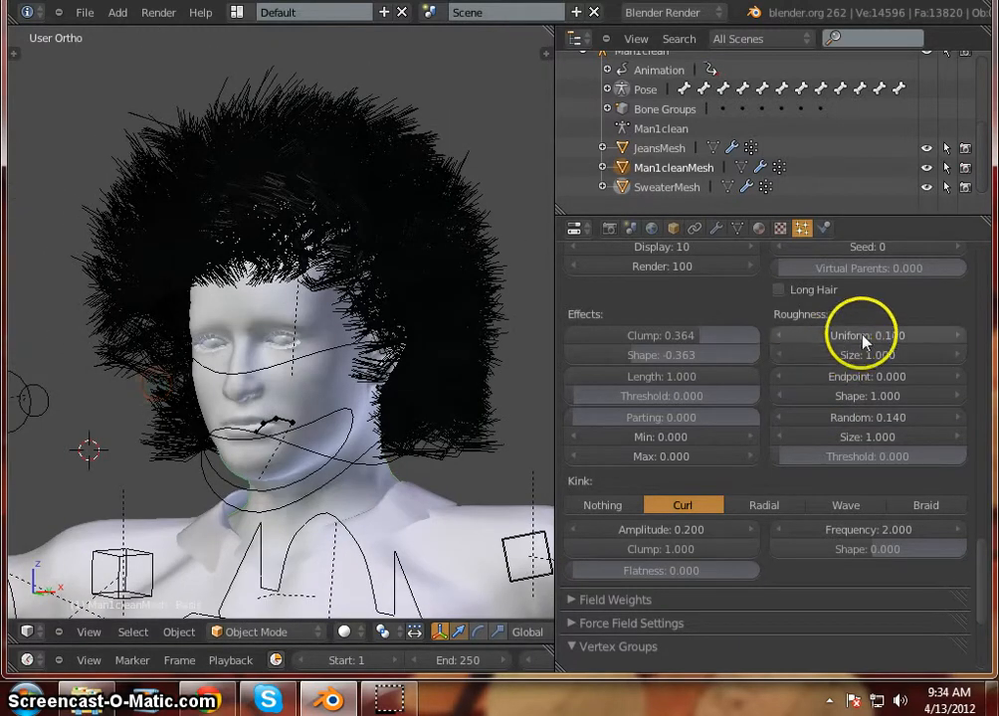
pyautogui.moveTo(843, 334)
pyautogui.mouseDown()
pyautogui.moveTo(780, 334)
pyautogui.moveTo(714, 352)
pyautogui.mouseUp()
pyautogui.moveTo(183, 430)
pyautogui.mouseDown(button='middle')
pyautogui.moveTo(360, 426)
pyautogui.moveTo(374, 443)
pyautogui.moveTo(140, 438)
pyautogui.moveTo(80, 444)
pyautogui.moveTo(130, 448)
pyautogui.moveTo(18, 453)
pyautogui.moveTo(68, 467)
pyautogui.moveTo(25, 459)
pyautogui.moveTo(194, 453)
pyautogui.moveTo(167, 456)
pyautogui.moveTo(304, 406)
pyautogui.moveTo(196, 363)
pyautogui.moveTo(127, 454)
pyautogui.moveTo(156, 447)
pyautogui.moveTo(205, 457)
pyautogui.moveTo(196, 431)
pyautogui.moveTo(194, 452)
pyautogui.moveTo(263, 435)
pyautogui.moveTo(178, 438)
pyautogui.mouseUp(button='middle')
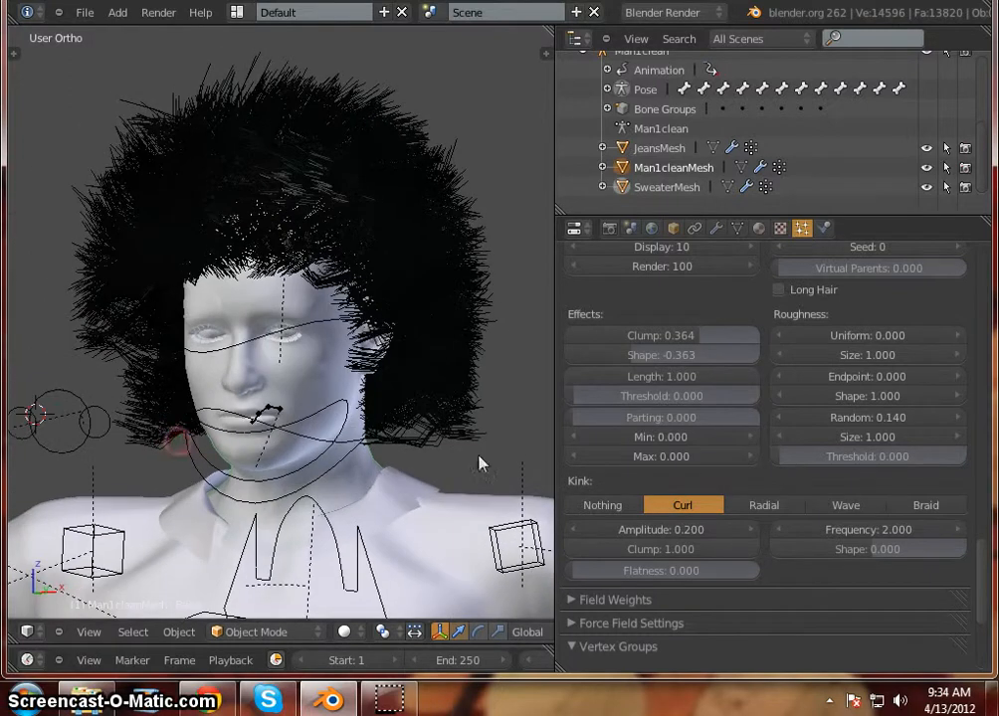
# Compare low and high Clump values for the Curl kink and set the kink Clump to 0
pyautogui.scroll(-3, 795, 483)
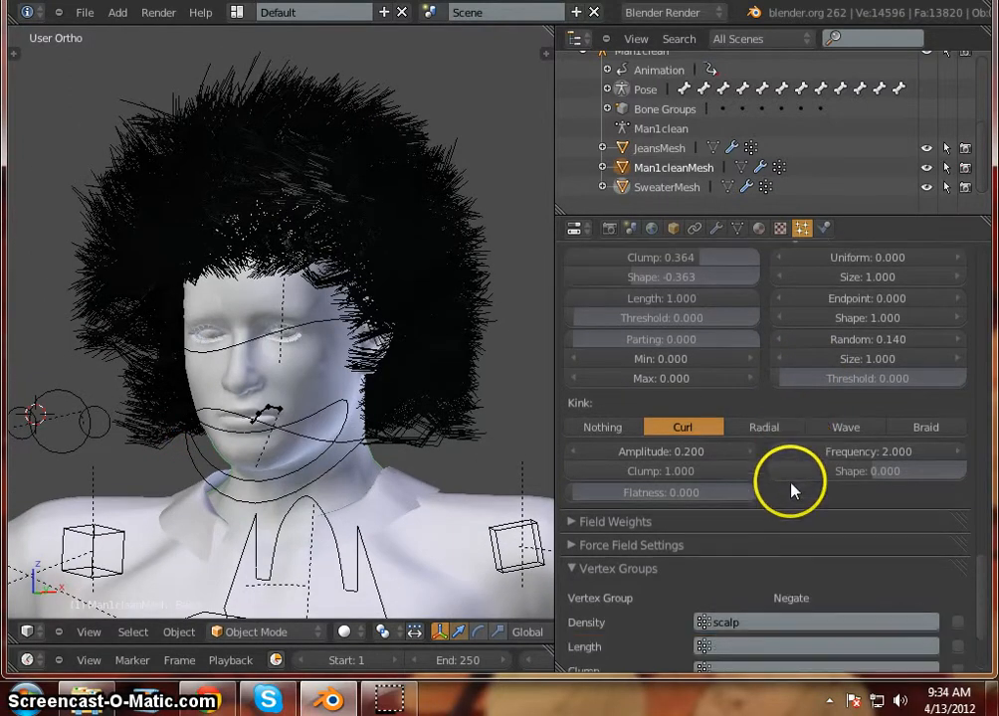
pyautogui.scroll(-1, 793, 491)
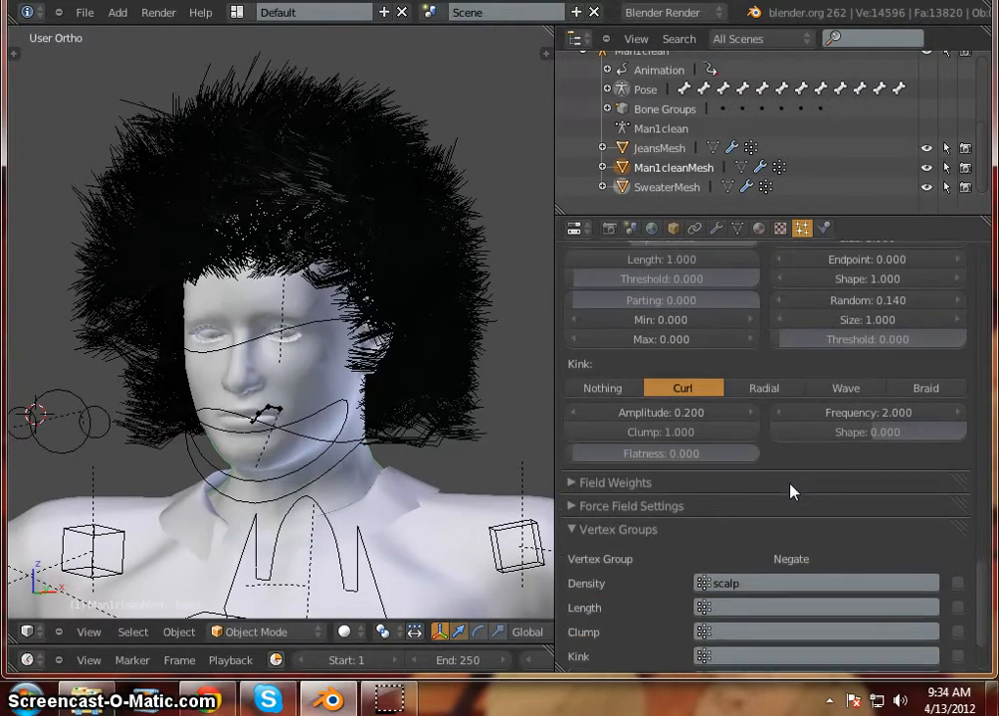
pyautogui.moveTo(722, 432); pyautogui.dragTo(500, 438)
pyautogui.moveTo(660, 435); pyautogui.dragTo(822, 423)
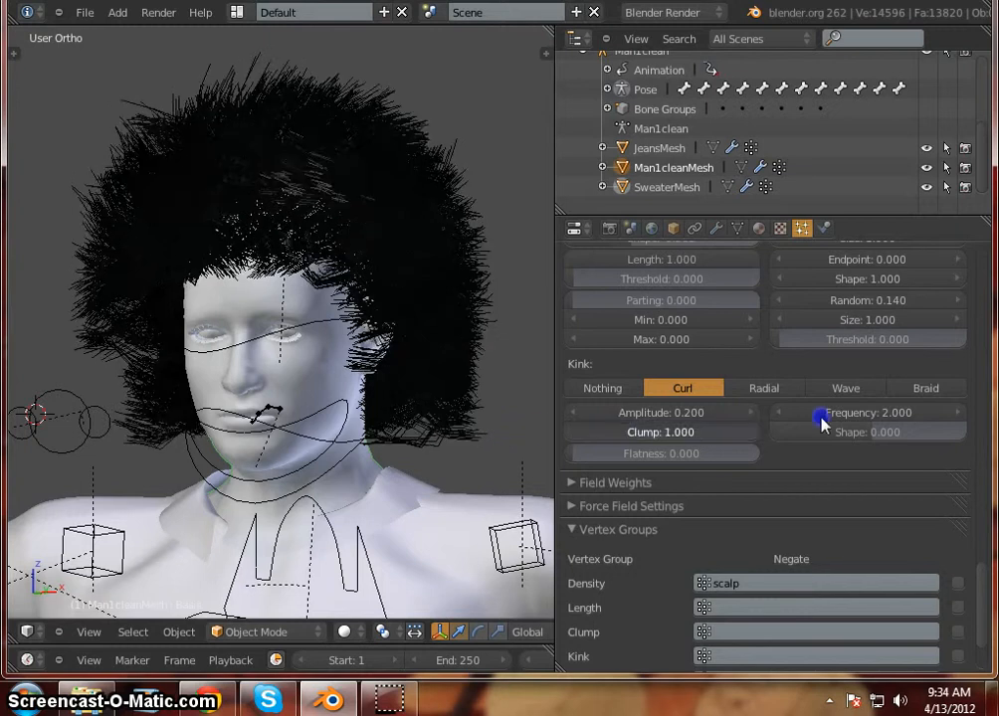
pyautogui.moveTo(722, 434); pyautogui.dragTo(509, 439)
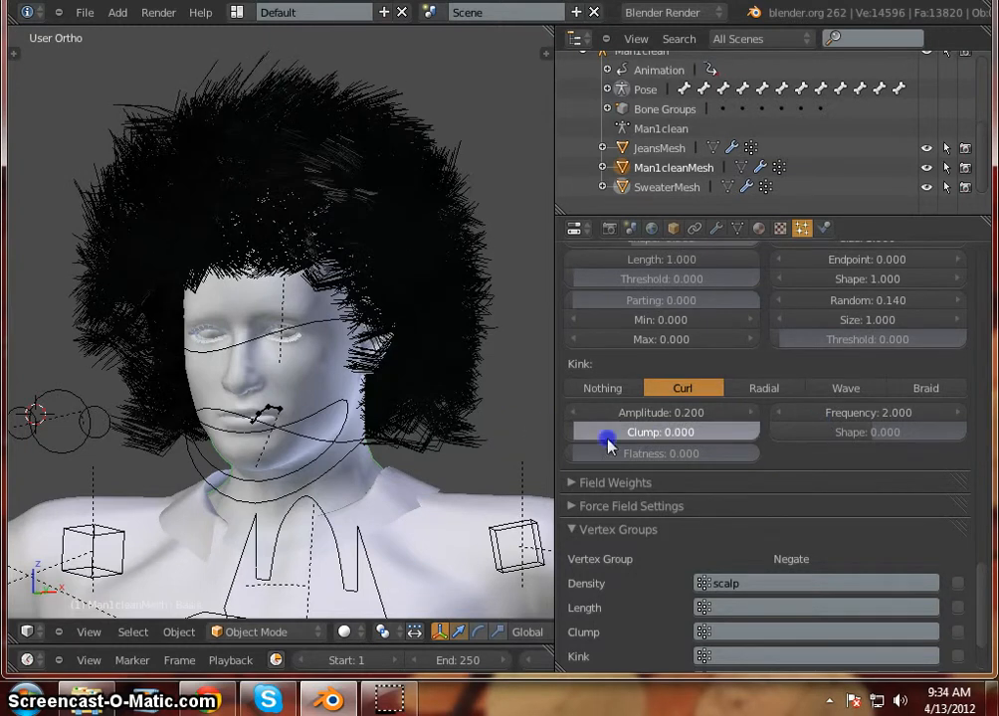
pyautogui.moveTo(609, 445); pyautogui.dragTo(469, 447)
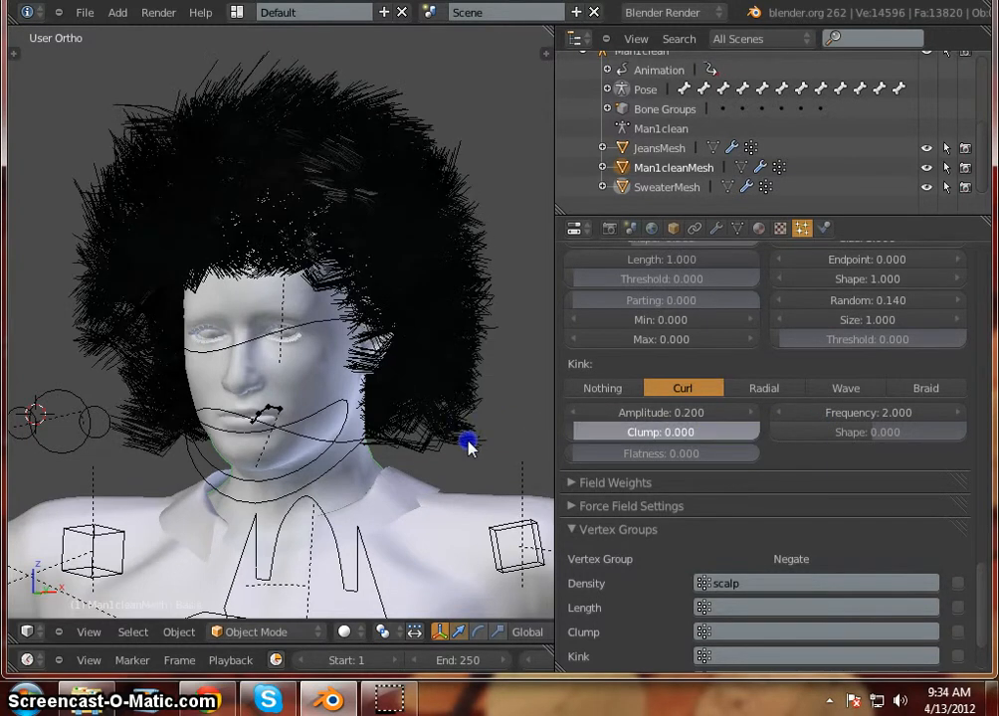
# Set the Curl kink's Clump to 0.5, and try high and low kink Shape values before resetting Shape to 0
pyautogui.moveTo(534, 448); pyautogui.dragTo(629, 441)
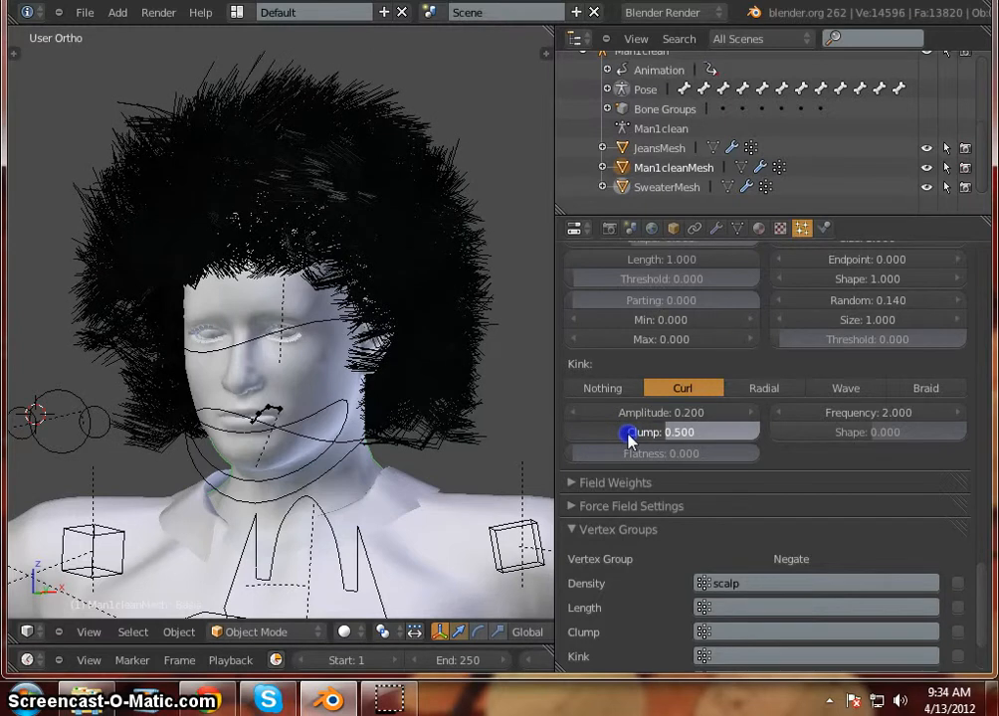
pyautogui.moveTo(857, 439); pyautogui.dragTo(974, 440)
pyautogui.moveTo(868, 445); pyautogui.dragTo(669, 445)
pyautogui.moveTo(804, 437); pyautogui.dragTo(879, 444)
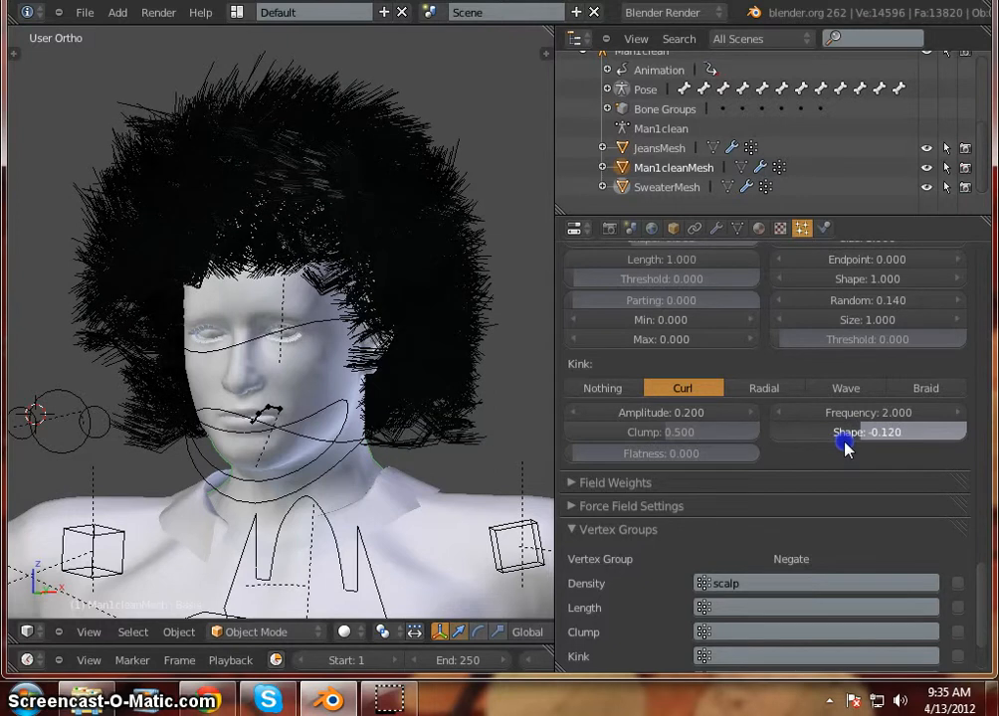
pyautogui.click(851, 434)
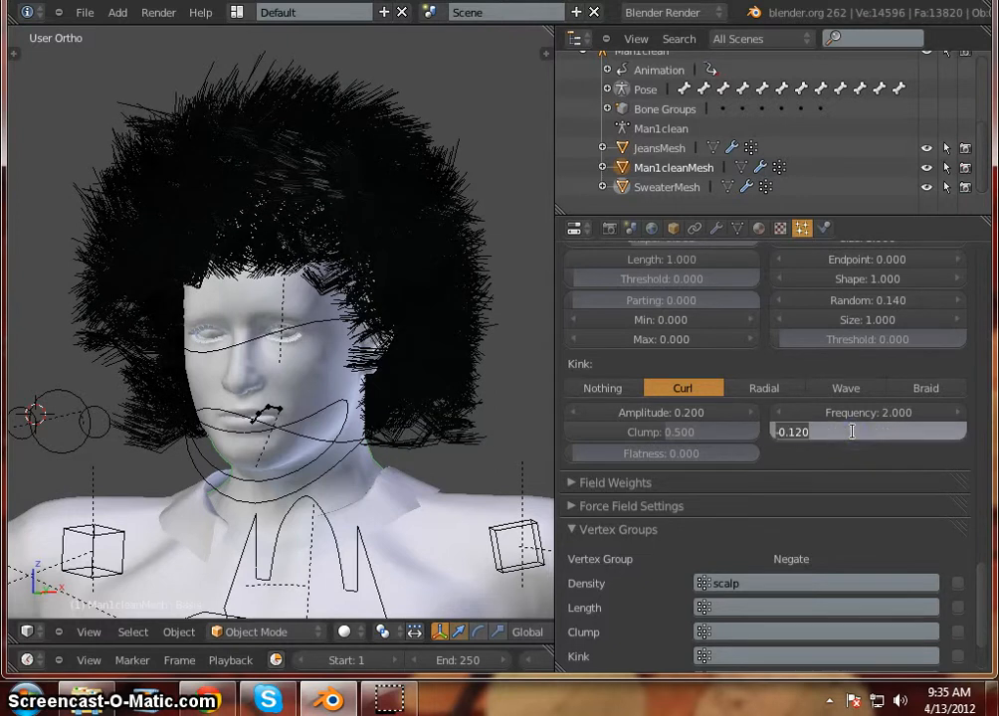
pyautogui.write('0')
# Try out a different Frequency for the Curl kink and set it back to 2
pyautogui.click(874, 413)
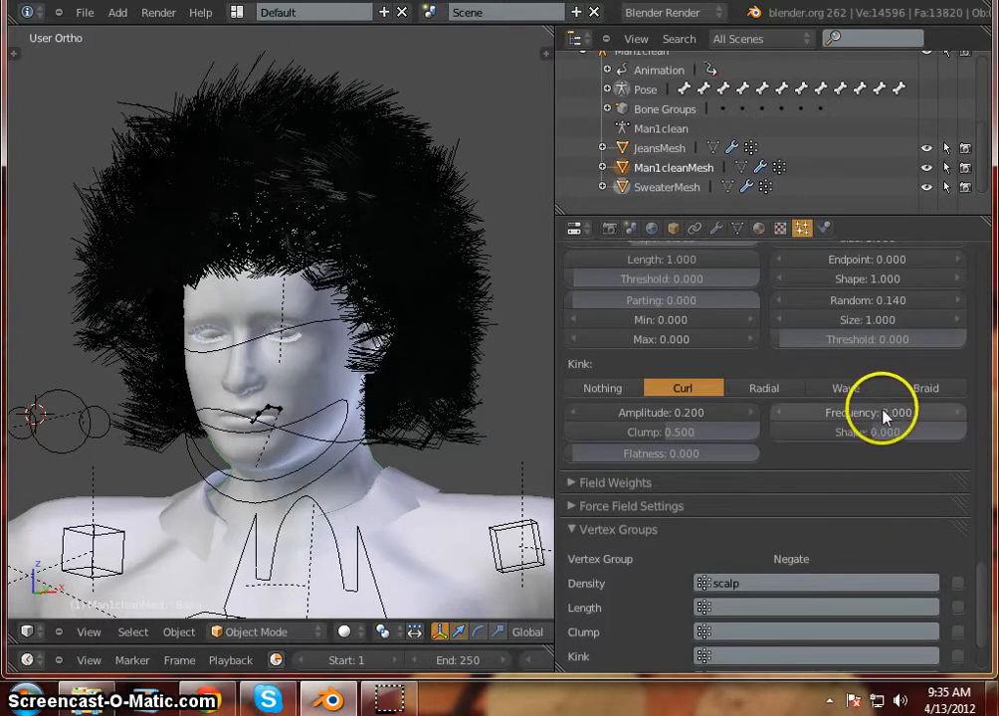
pyautogui.moveTo(883, 416); pyautogui.dragTo(849, 417)
pyautogui.click(864, 412)
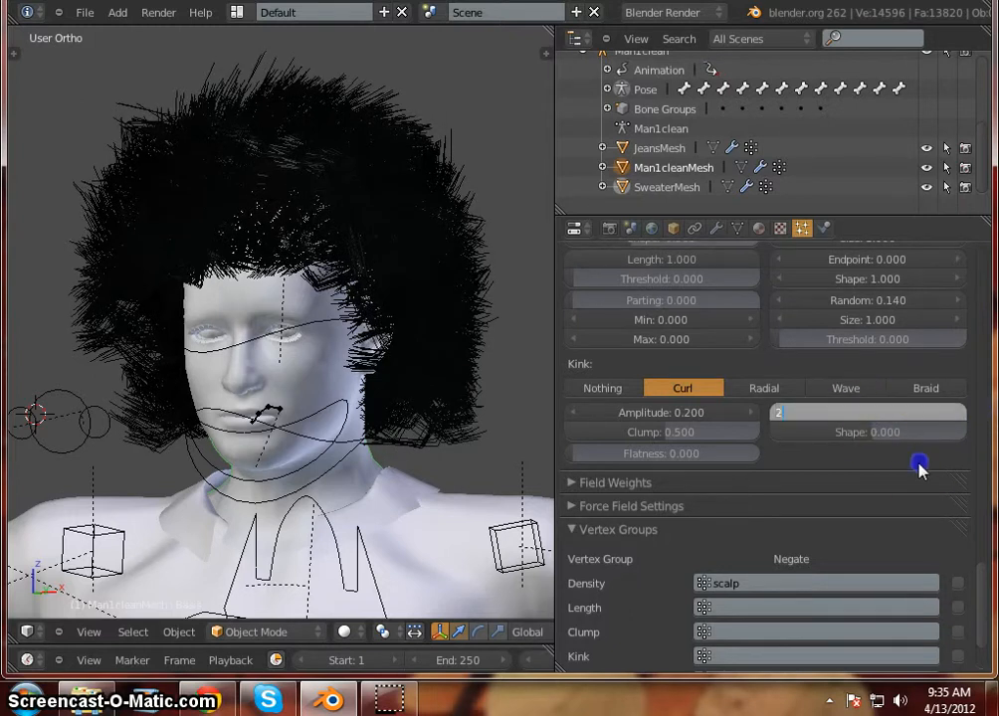
pyautogui.write('2')
pyautogui.press('Return')
# Try out the Curl kink's Flatness, return it to 0, and set the kink Amplitude to 0.1
pyautogui.moveTo(642, 464); pyautogui.dragTo(554, 468)
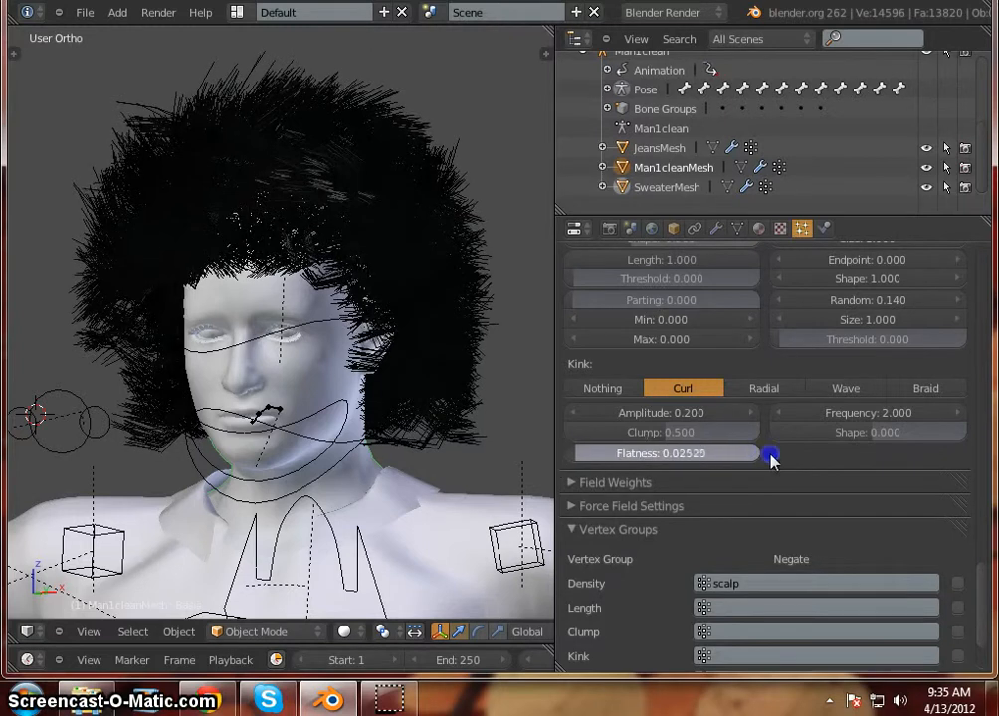
pyautogui.moveTo(773, 458); pyautogui.dragTo(413, 430)
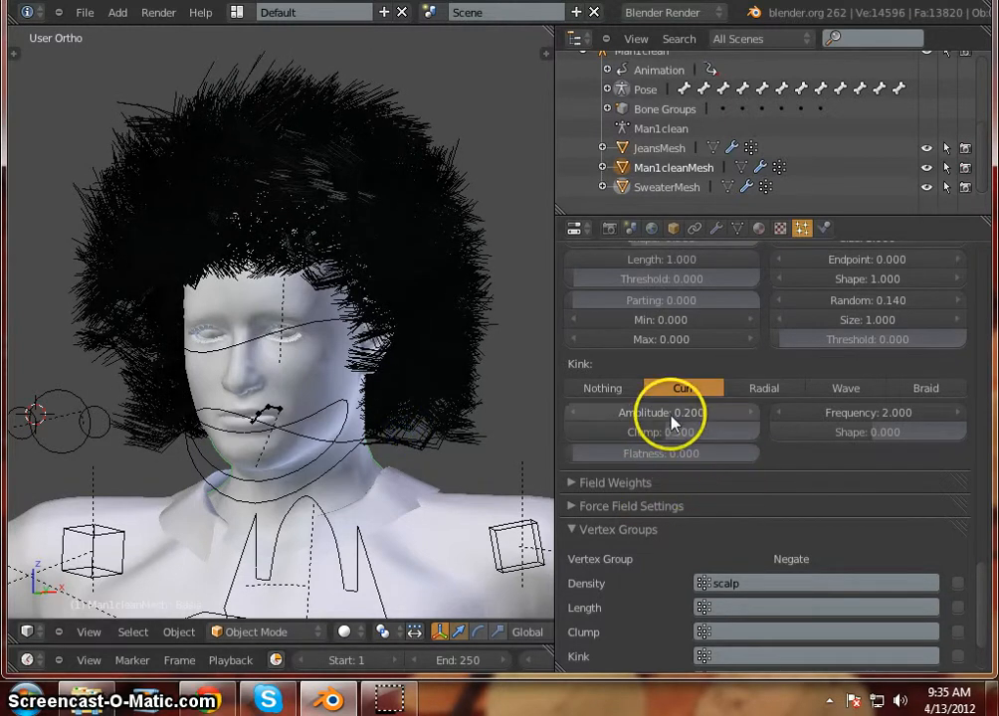
pyautogui.moveTo(664, 415)
pyautogui.mouseDown()
pyautogui.moveTo(725, 415)
pyautogui.moveTo(562, 416)
pyautogui.moveTo(785, 410)
pyautogui.moveTo(601, 420)
pyautogui.moveTo(653, 411)
pyautogui.moveTo(665, 422)
pyautogui.moveTo(651, 408)
pyautogui.moveTo(723, 424)
pyautogui.moveTo(721, 415)
pyautogui.moveTo(682, 422)
pyautogui.mouseUp()
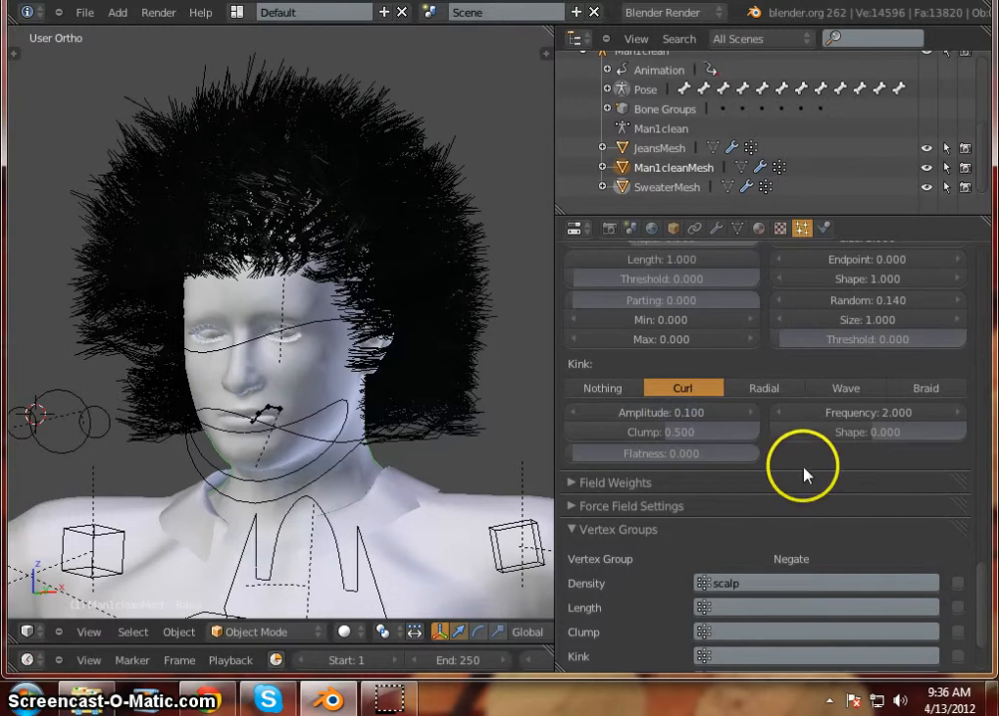
pyautogui.moveTo(176, 442)
pyautogui.mouseDown(button='middle')
pyautogui.moveTo(257, 415)
pyautogui.moveTo(343, 441)
pyautogui.moveTo(102, 438)
pyautogui.moveTo(176, 466)
pyautogui.moveTo(285, 434)
pyautogui.moveTo(149, 439)
pyautogui.moveTo(163, 455)
pyautogui.moveTo(283, 437)
pyautogui.moveTo(166, 460)
pyautogui.moveTo(112, 456)
pyautogui.moveTo(183, 441)
pyautogui.moveTo(169, 439)
pyautogui.mouseUp(button='middle')
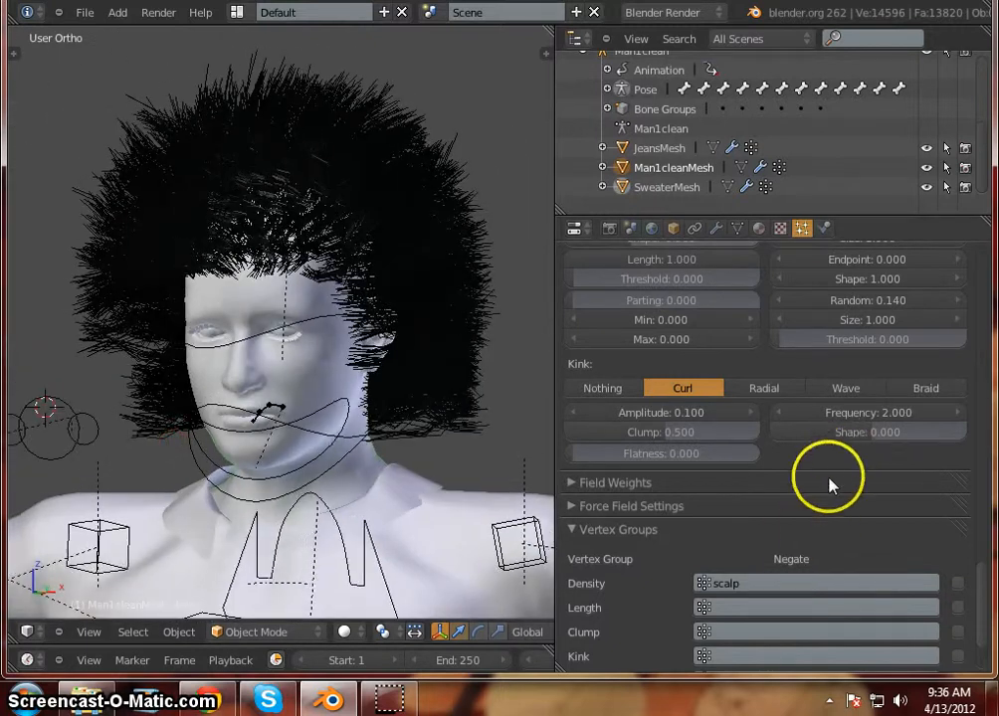
# Look over the particle system's Field Weights and Force Field Settings and collapse both sections again
pyautogui.scroll(-2, 816, 479)
pyautogui.click(738, 405)
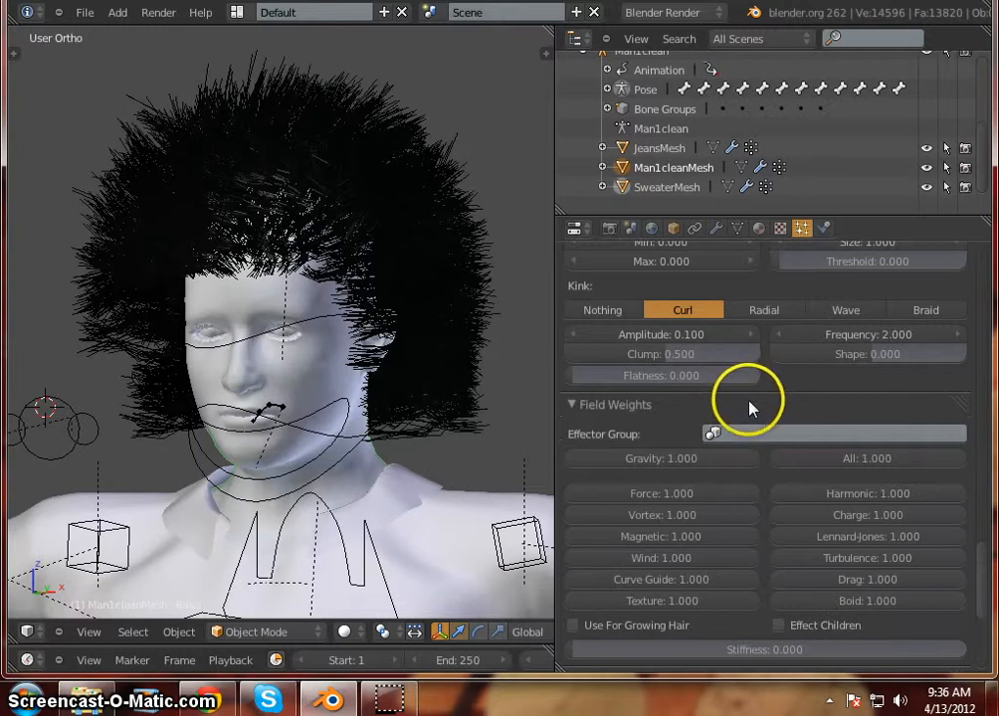
pyautogui.click(748, 405)
pyautogui.click(752, 429)
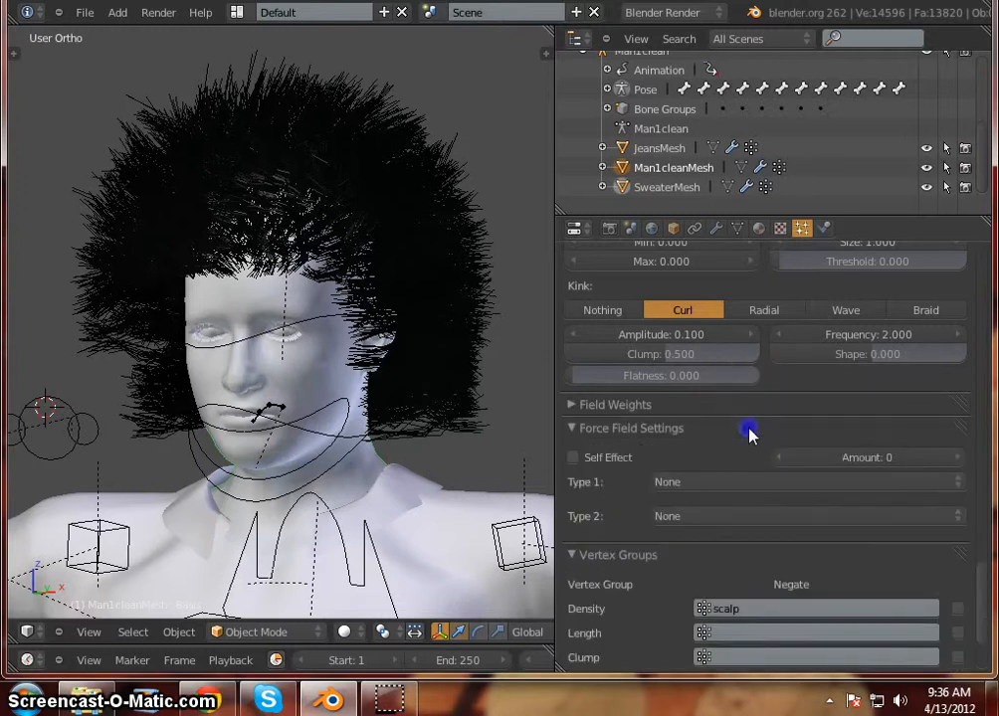
pyautogui.click(752, 429)
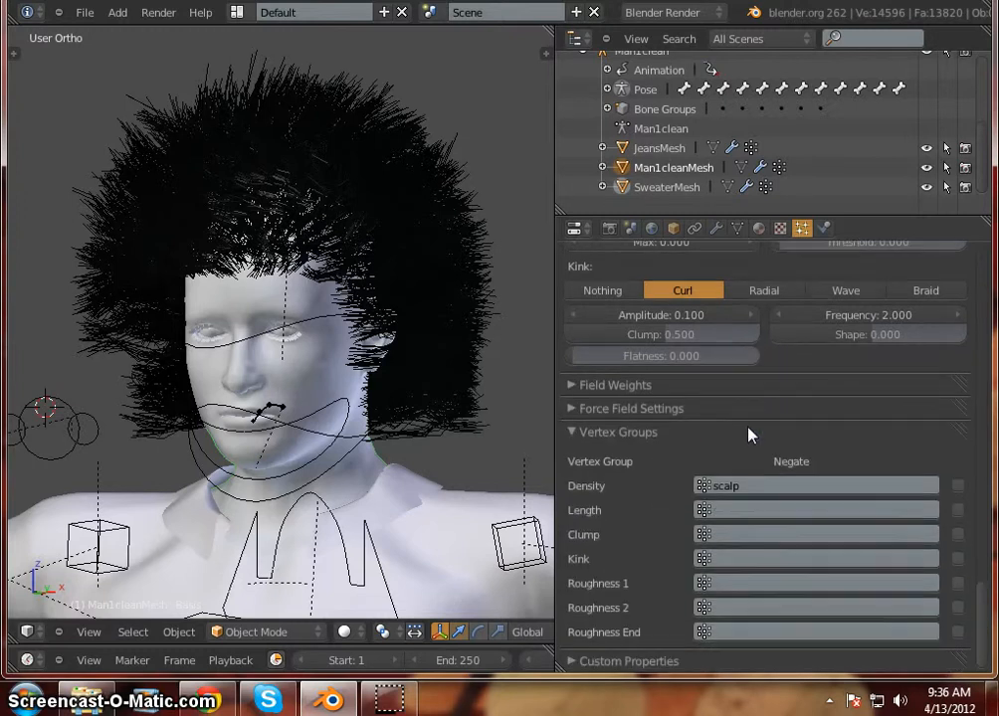
# Expand the hair particles' Display settings and render a still image of the character
pyautogui.scroll(12, 742, 440)
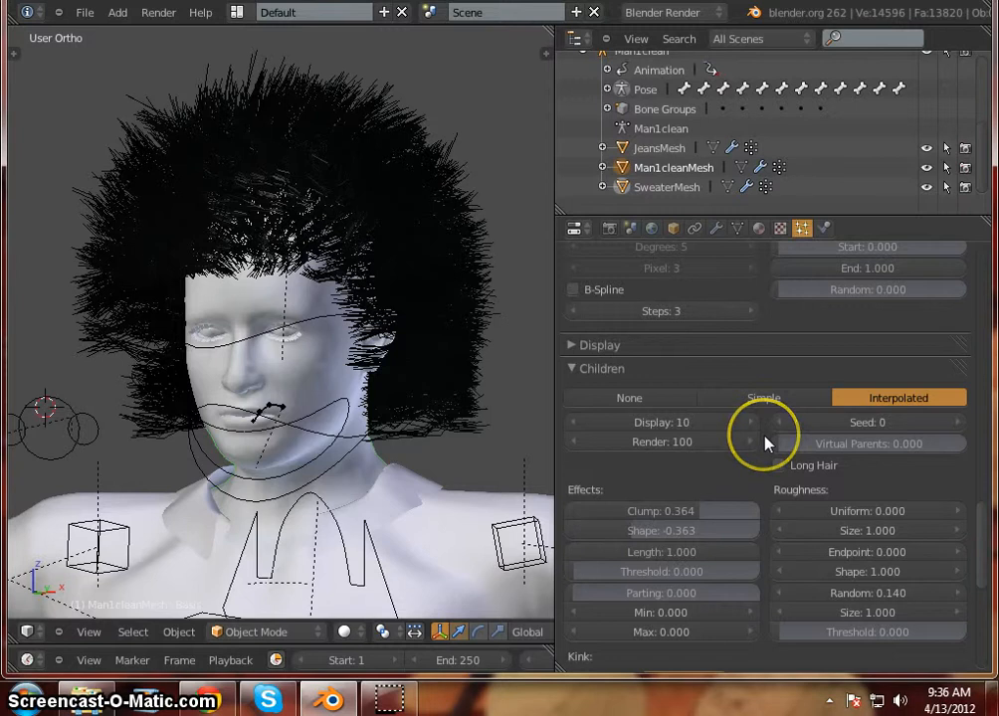
pyautogui.click(760, 426)
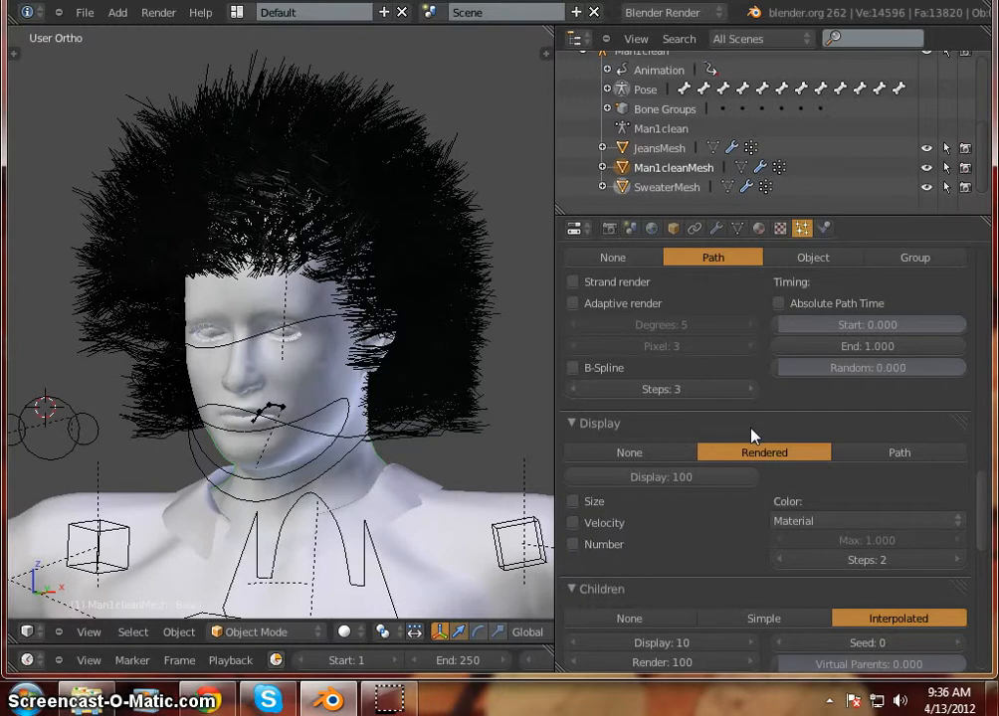
pyautogui.click(609, 228)
pyautogui.click(640, 318)
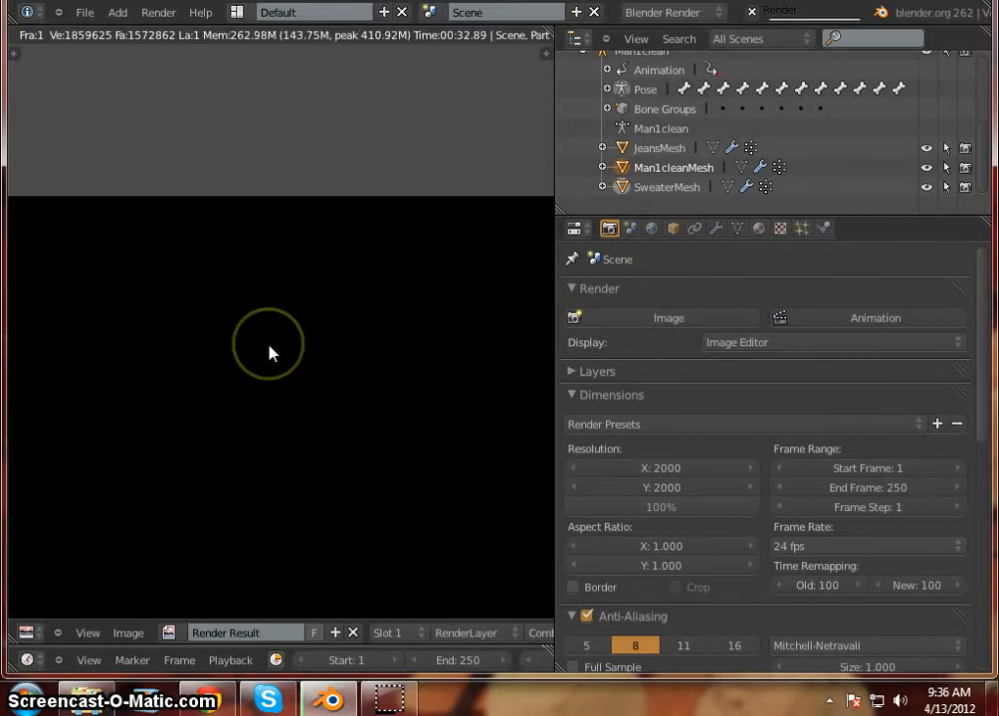
pyautogui.moveTo(268, 345); pyautogui.dragTo(269, 332, button='middle')
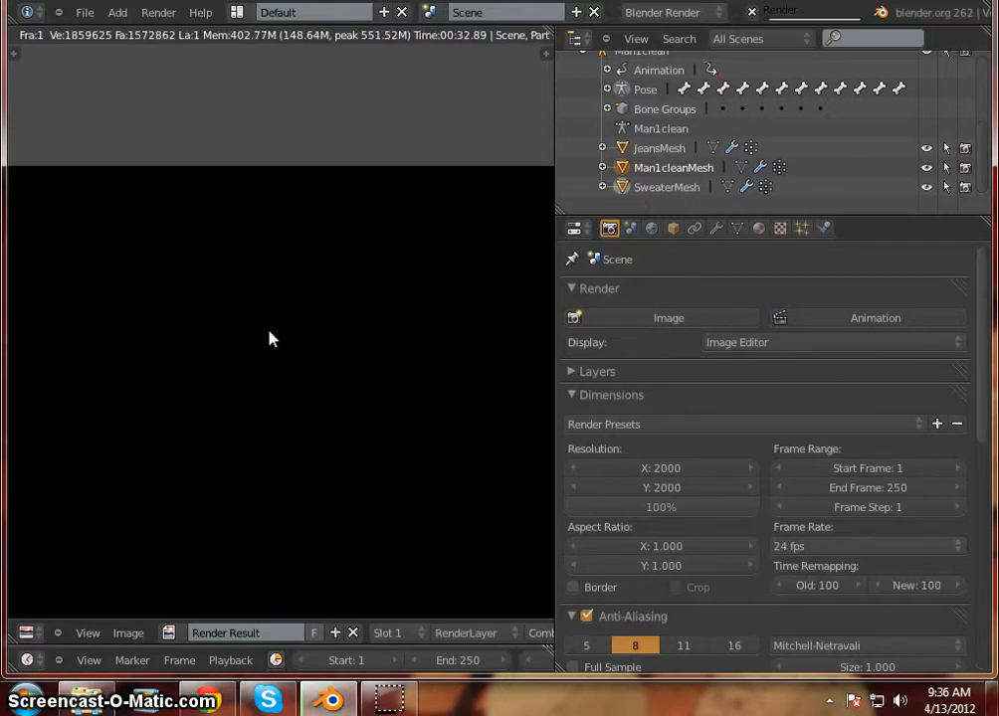
pyautogui.scroll(-4, 269, 339)
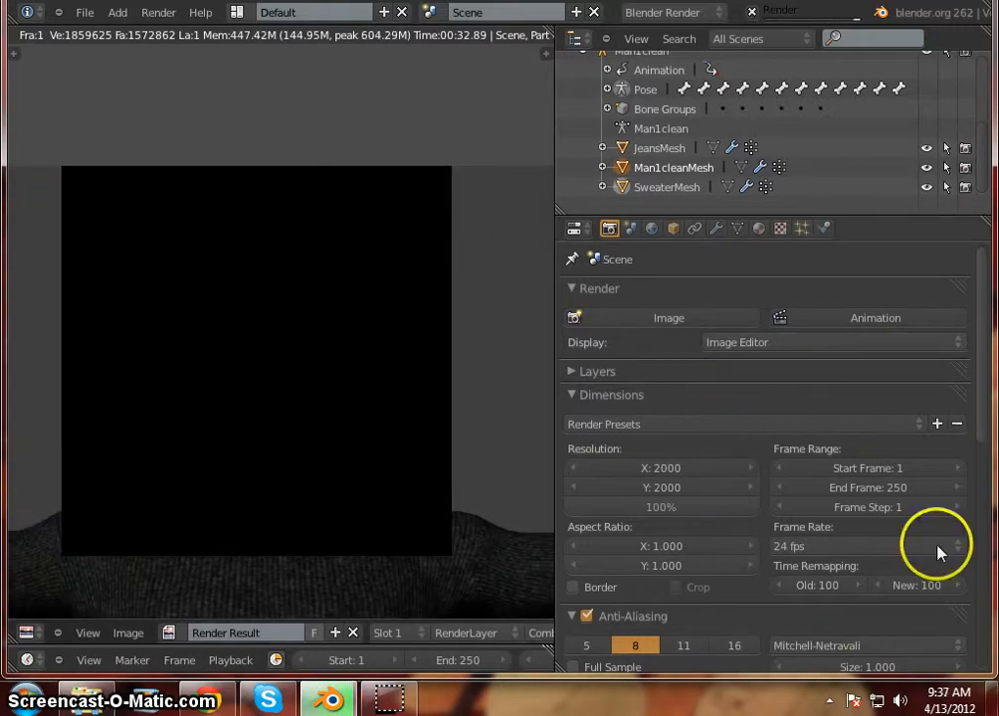
# Return to the hair's particle settings and bring the Children section into view
pyautogui.moveTo(981, 386)
pyautogui.mouseDown()
pyautogui.moveTo(993, 664)
pyautogui.moveTo(993, 477)
pyautogui.mouseUp()
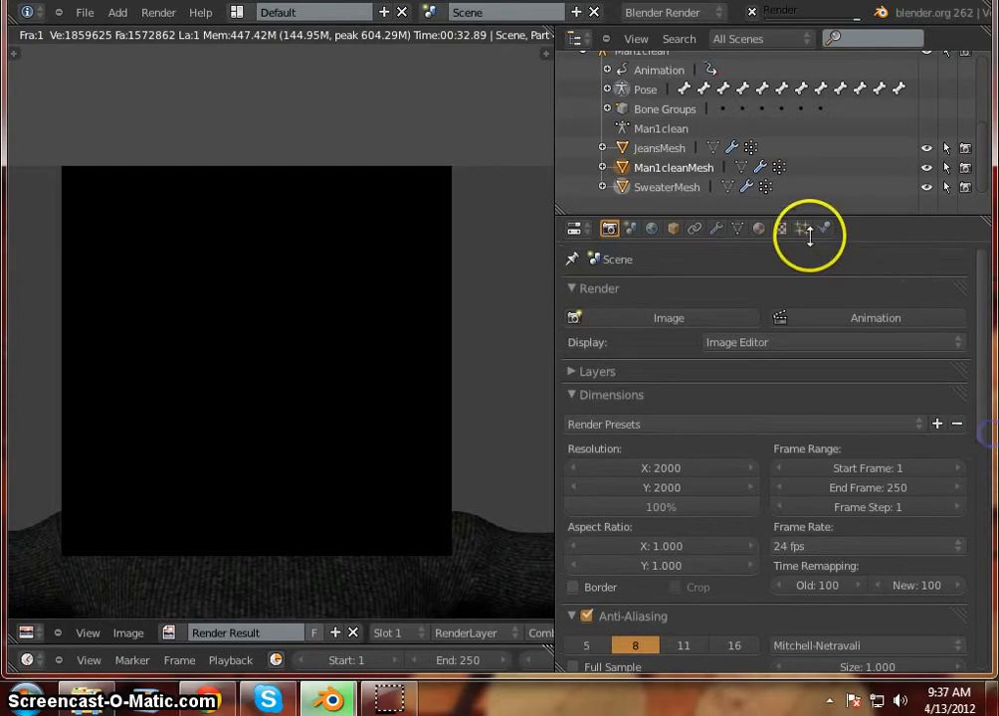
pyautogui.click(802, 229)
pyautogui.moveTo(980, 530); pyautogui.dragTo(993, 604)
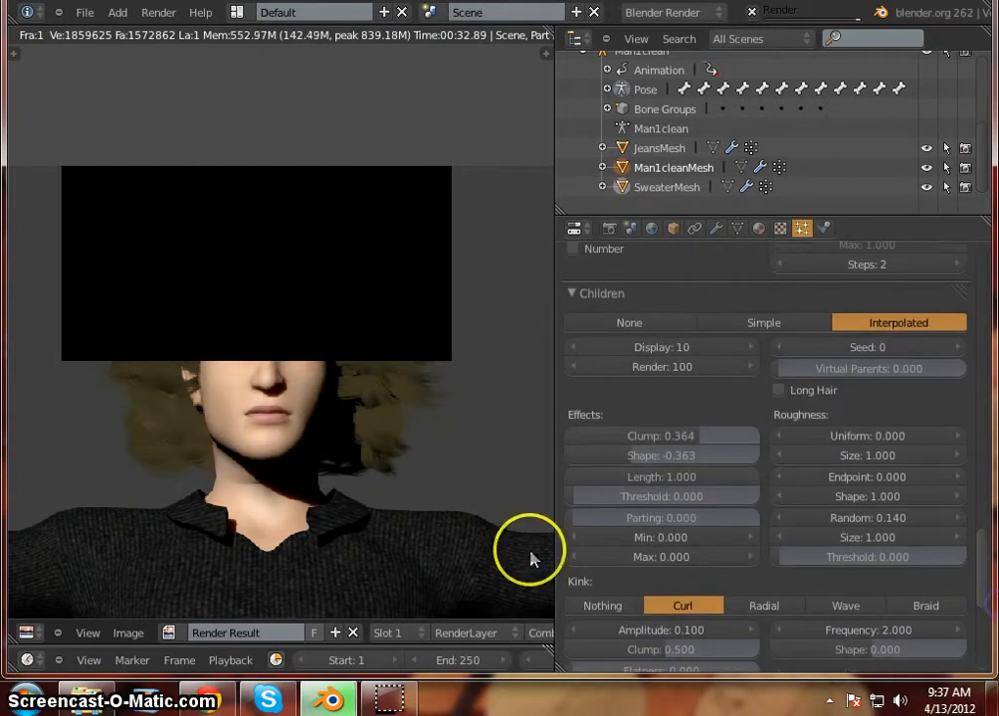
# Examine the face and the curled hair around the head while the image is rendering
pyautogui.moveTo(493, 482); pyautogui.dragTo(519, 489, button='middle')
pyautogui.scroll(3, 293, 399)
pyautogui.scroll(-3, 348, 453)
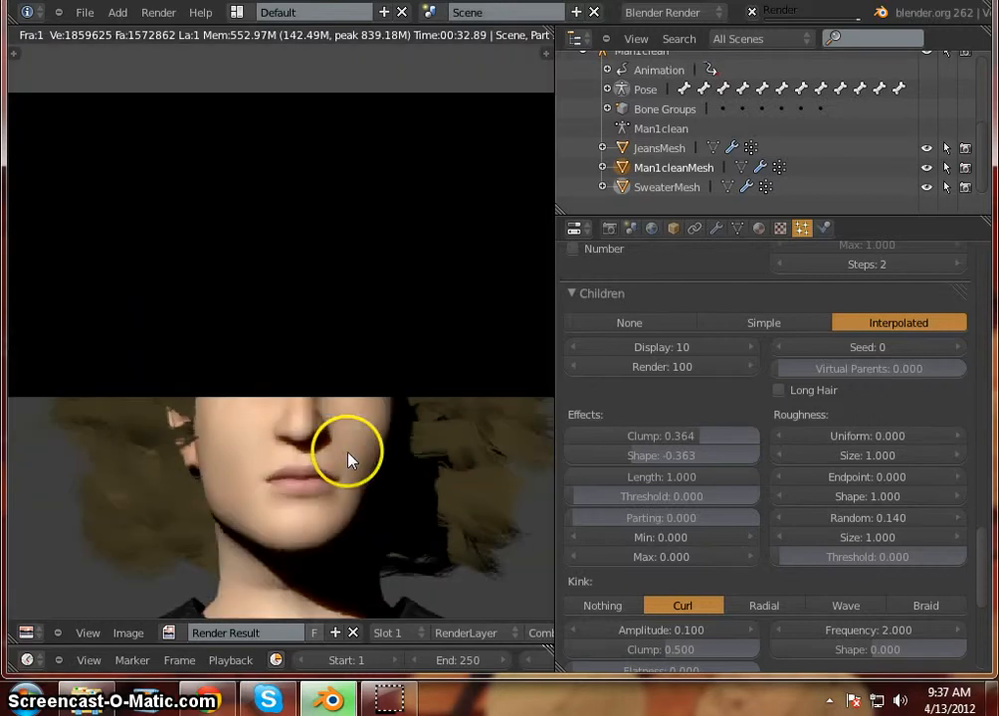
pyautogui.scroll(2, 374, 453)
pyautogui.moveTo(398, 497); pyautogui.dragTo(439, 517, button='middle')
pyautogui.scroll(1, 303, 408)
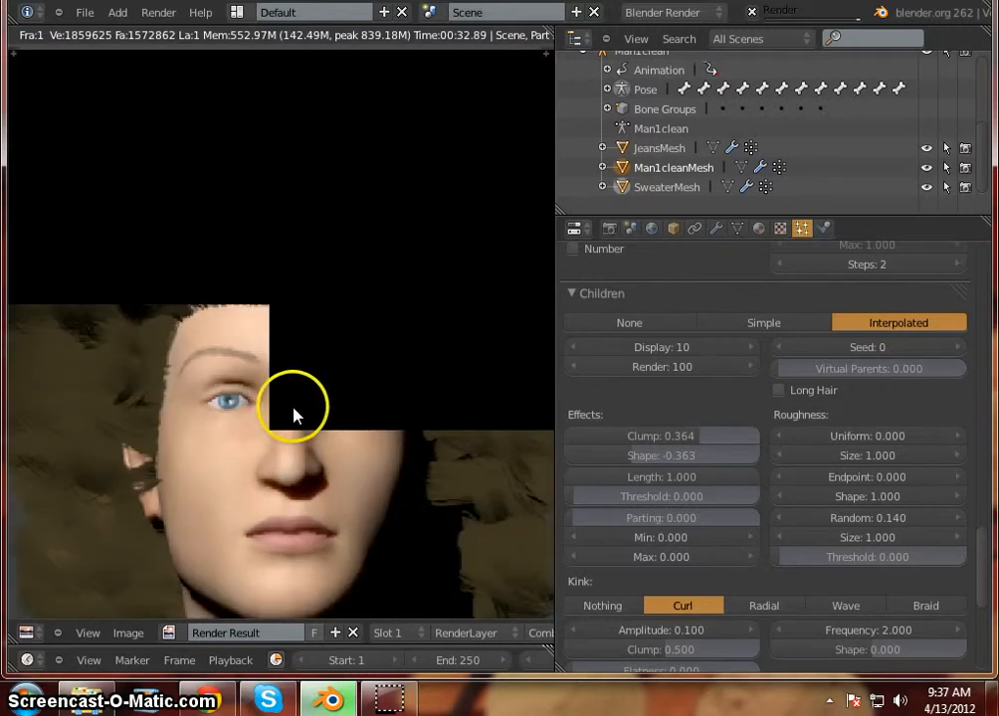
pyautogui.scroll(-2, 292, 381)
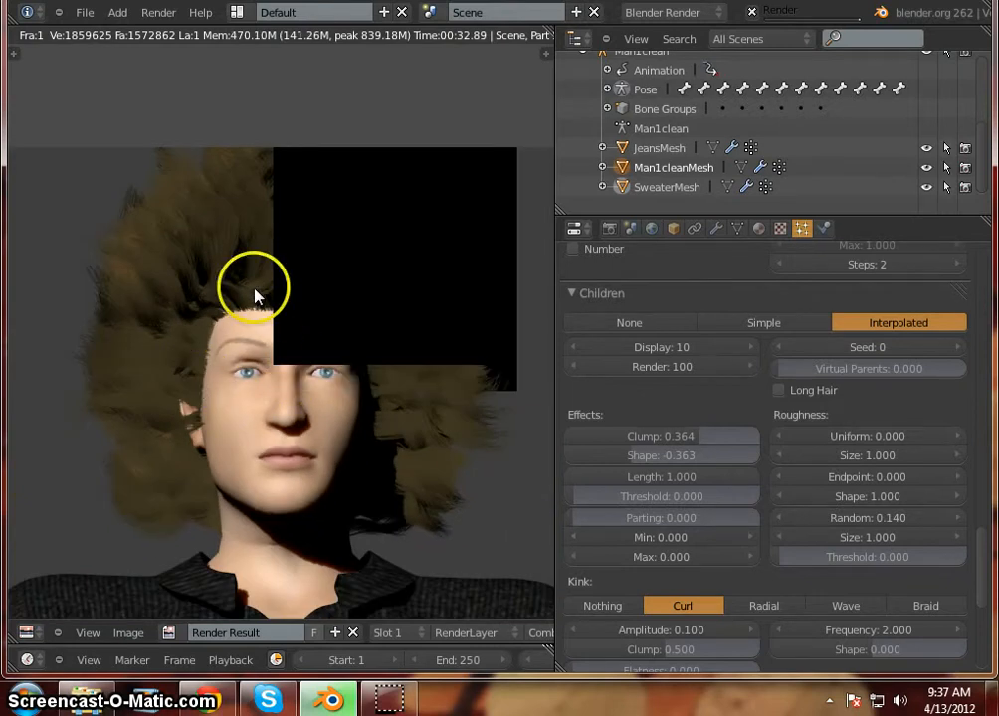
pyautogui.scroll(2, 336, 401)
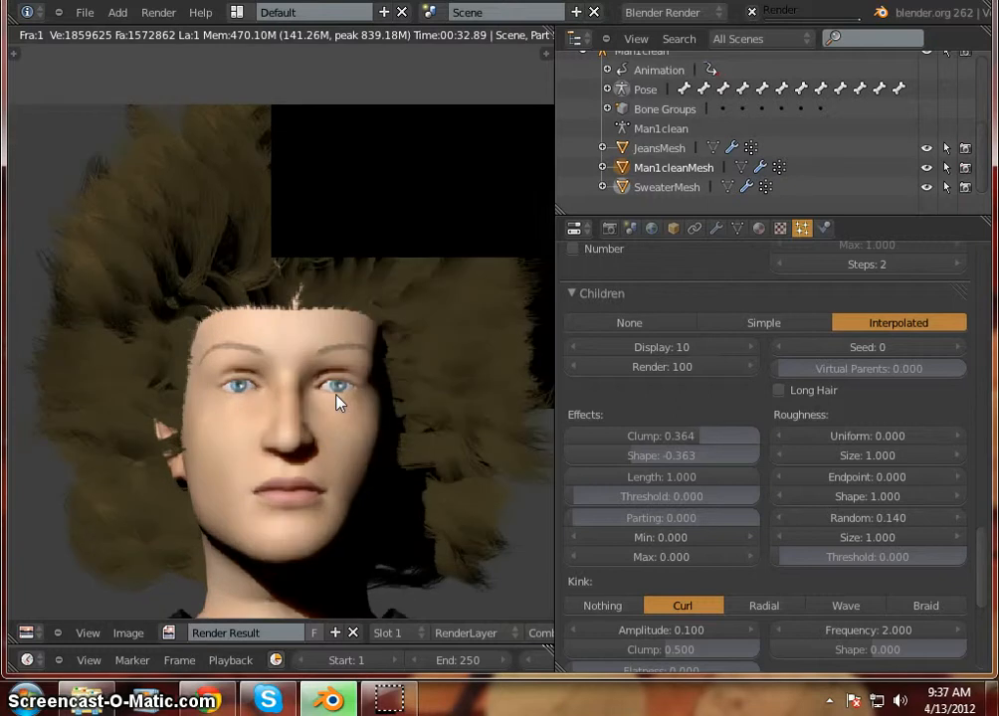
pyautogui.moveTo(336, 401); pyautogui.dragTo(303, 422, button='middle')
pyautogui.scroll(-2, 352, 360)
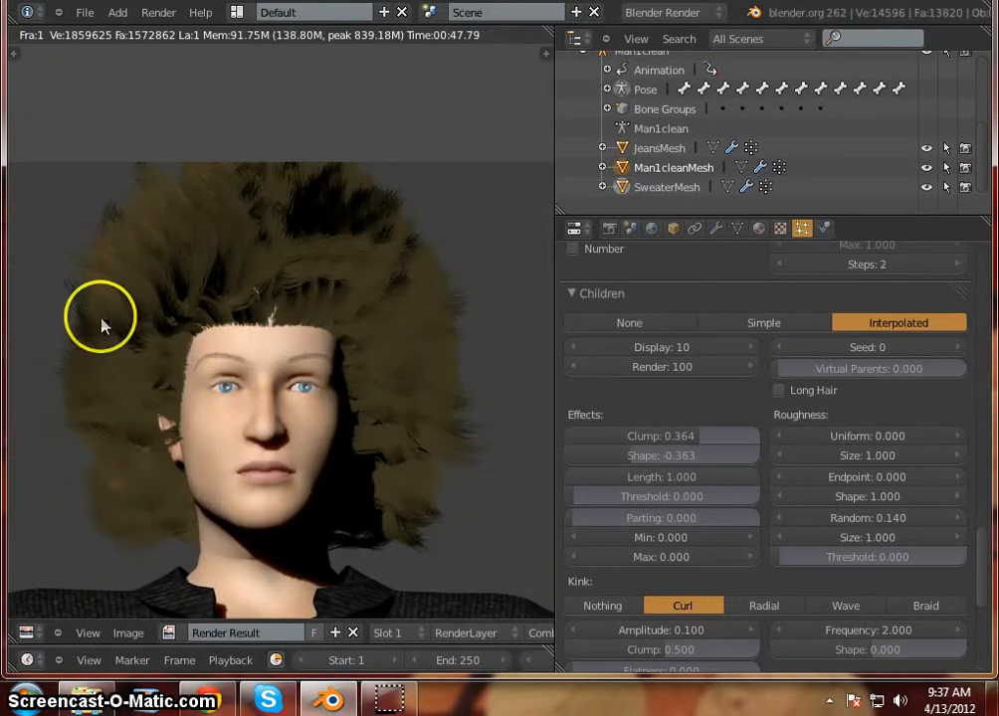
# Inspect the finished render up close and from afar, checking the hairline, strands and overall hair shape
pyautogui.scroll(2, 88, 321)
pyautogui.moveTo(72, 323); pyautogui.dragTo(49, 305, button='middle')
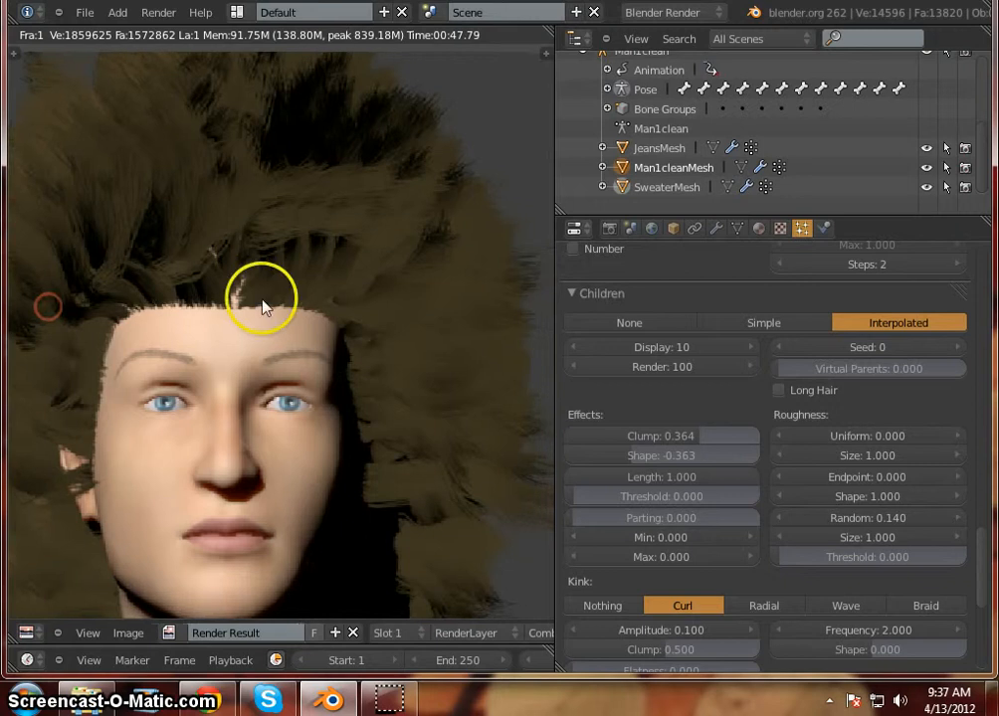
pyautogui.scroll(-3, 298, 328)
pyautogui.scroll(1, 151, 301)
pyautogui.moveTo(151, 295); pyautogui.dragTo(160, 334, button='middle')
pyautogui.scroll(2, 201, 322)
pyautogui.scroll(-2, 223, 361)
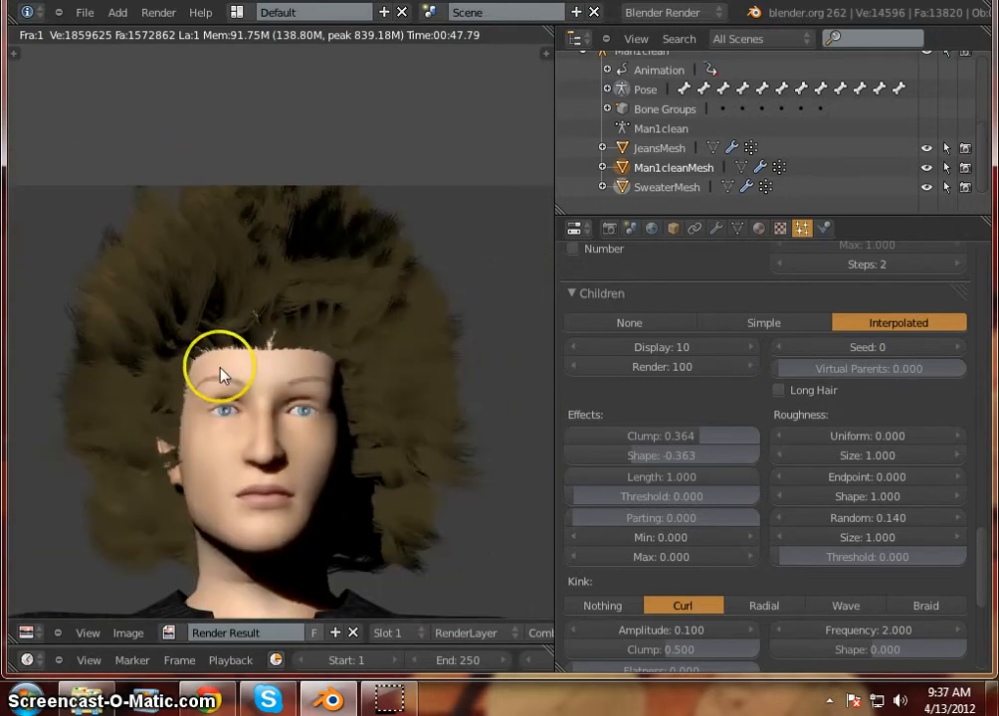
pyautogui.scroll(-1, 212, 375)
pyautogui.scroll(2, 189, 386)
pyautogui.moveTo(182, 388); pyautogui.dragTo(190, 336, button='middle')
pyautogui.scroll(-1, 229, 331)
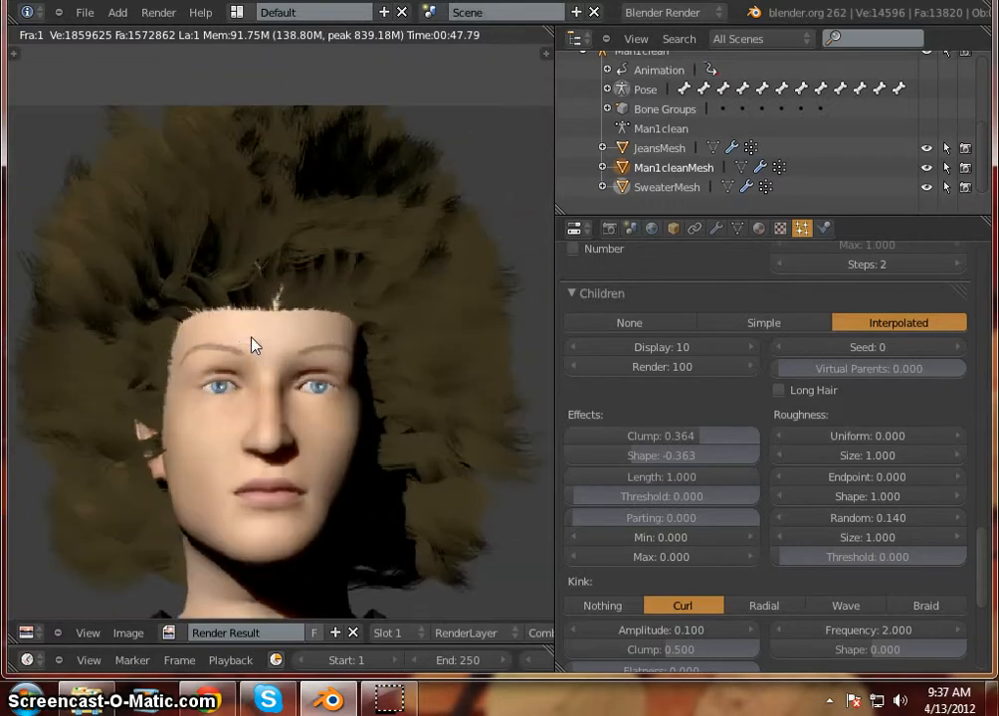
pyautogui.moveTo(253, 343)
pyautogui.mouseDown(button='middle')
pyautogui.moveTo(286, 297)
pyautogui.moveTo(251, 337)
pyautogui.mouseUp(button='middle')
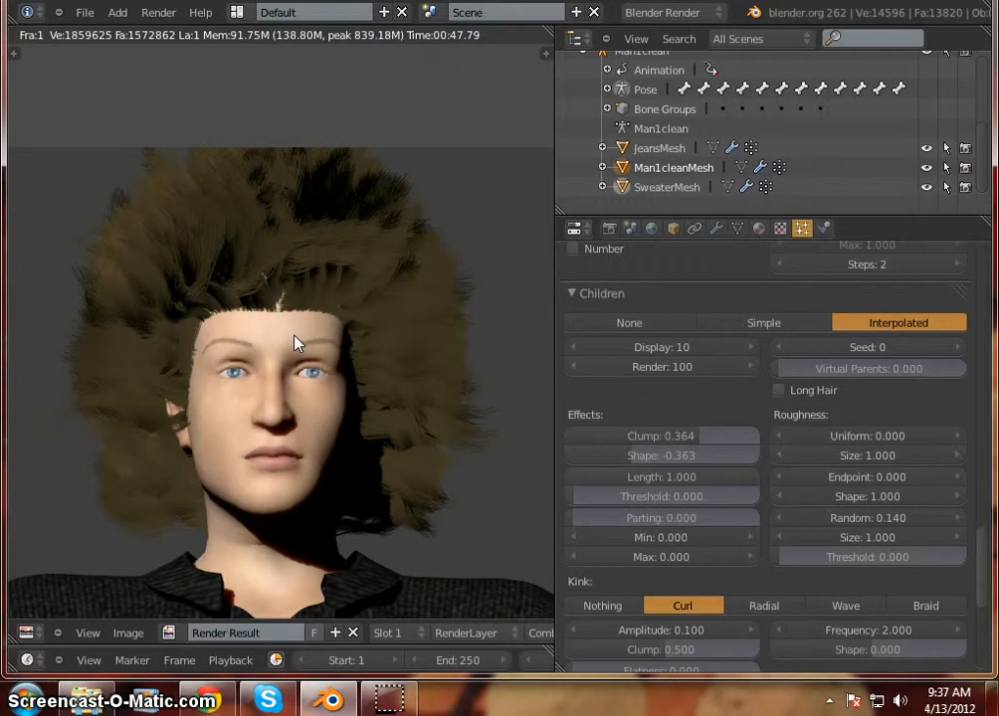
pyautogui.scroll(-1, 281, 290)
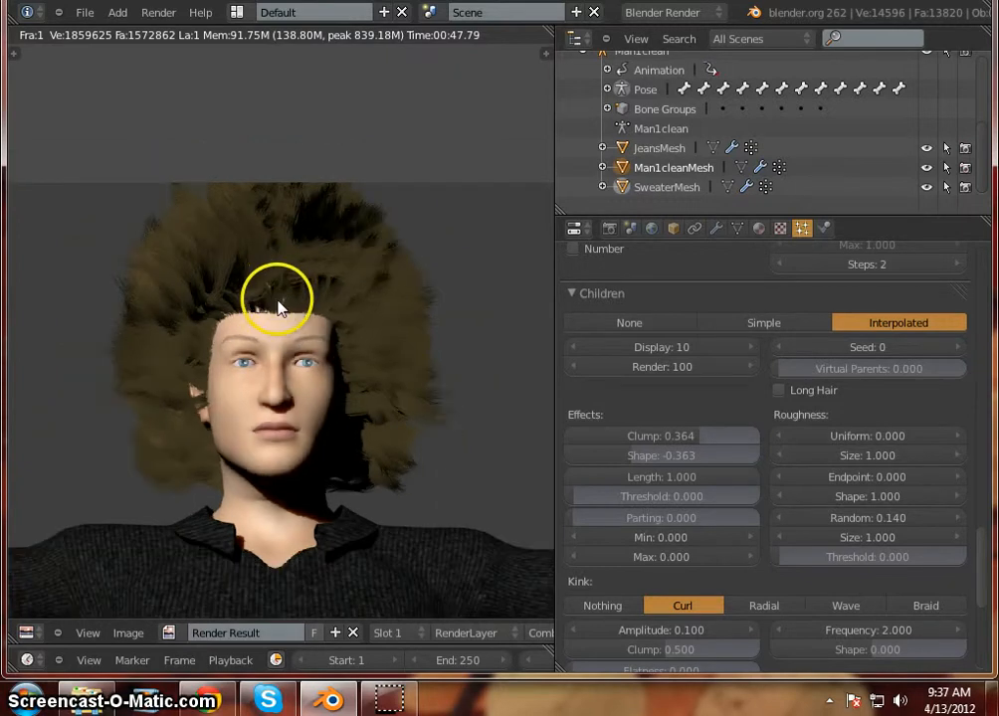
pyautogui.scroll(2, 283, 290)
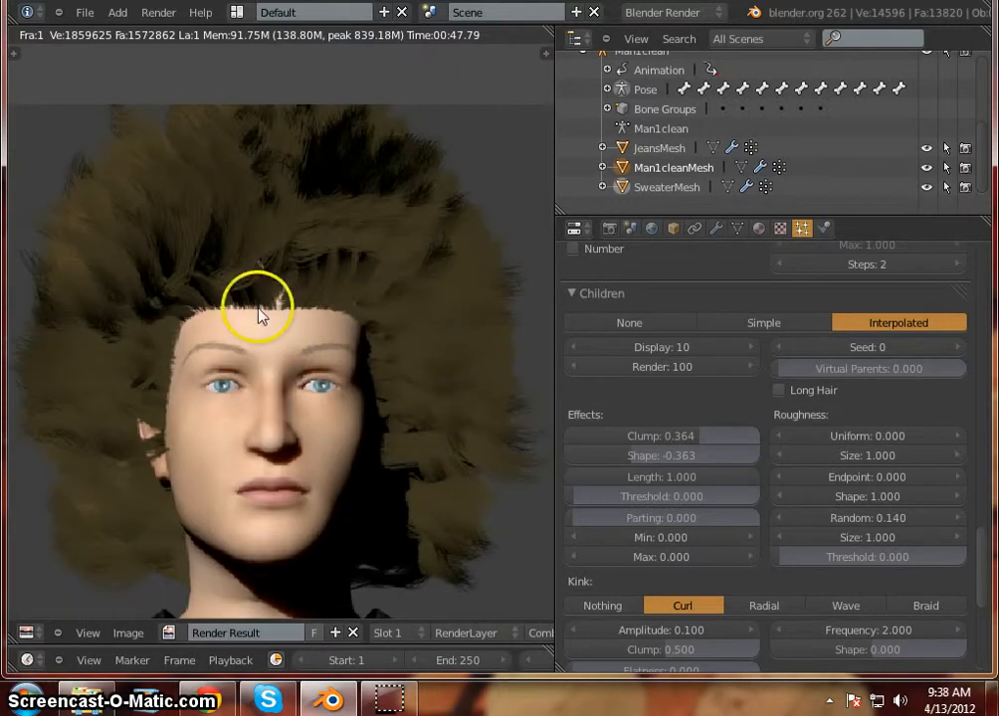
pyautogui.scroll(-1, 256, 312)
# Select the Hair material of the character's mesh and review its Blend texture and colour ramp
pyautogui.scroll(15, 738, 310)
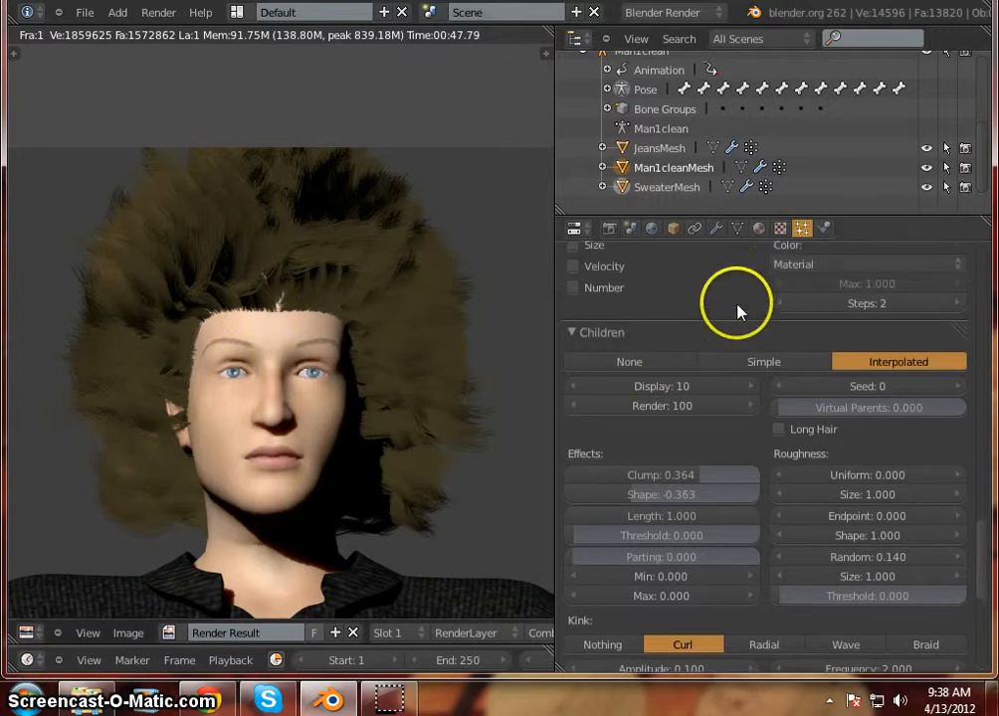
pyautogui.scroll(6, 739, 315)
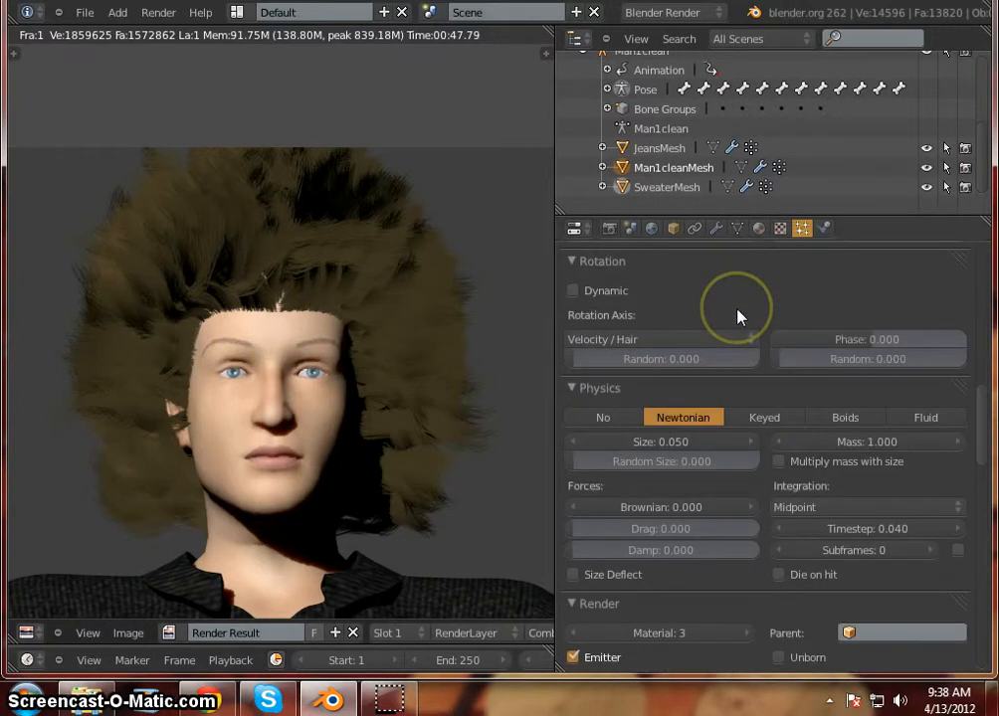
pyautogui.click(758, 229)
pyautogui.click(764, 341)
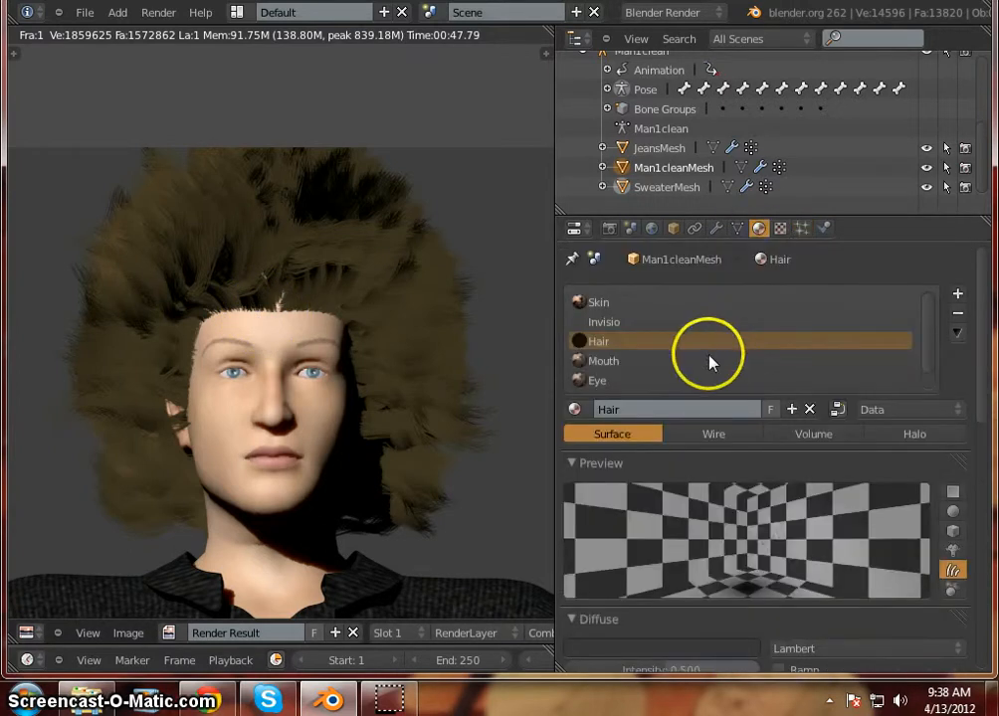
pyautogui.click(780, 229)
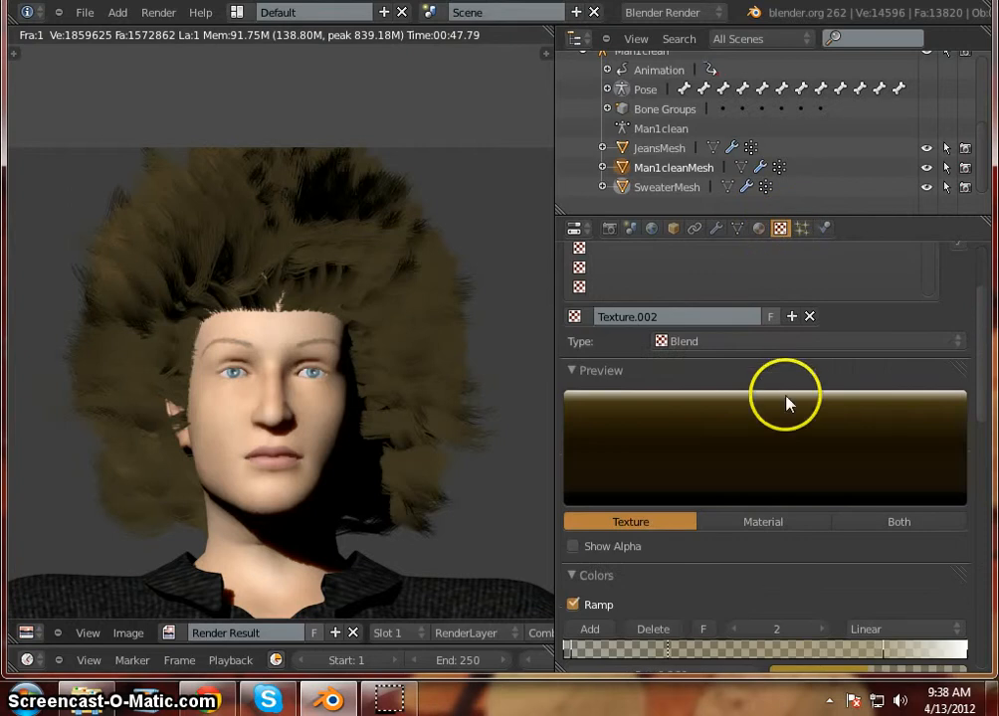
pyautogui.scroll(2, 753, 463)
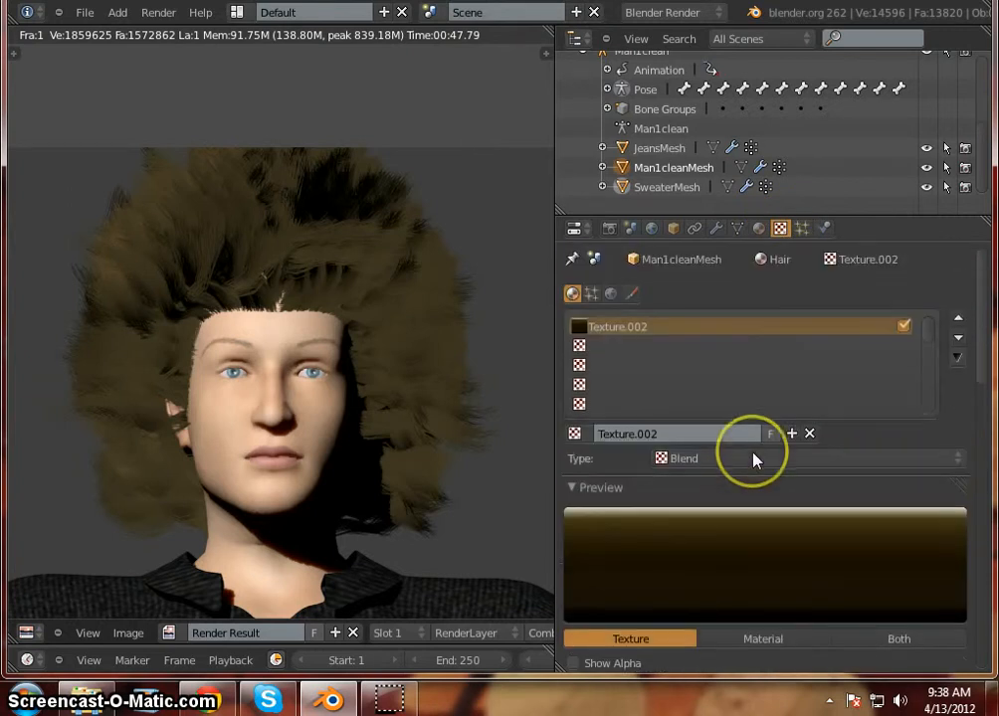
# Add two colour stops to the hair texture's ramp and space the middle stops at about 0.146, 0.342 and 0.645
pyautogui.scroll(-6, 754, 460)
pyautogui.scroll(-1, 753, 467)
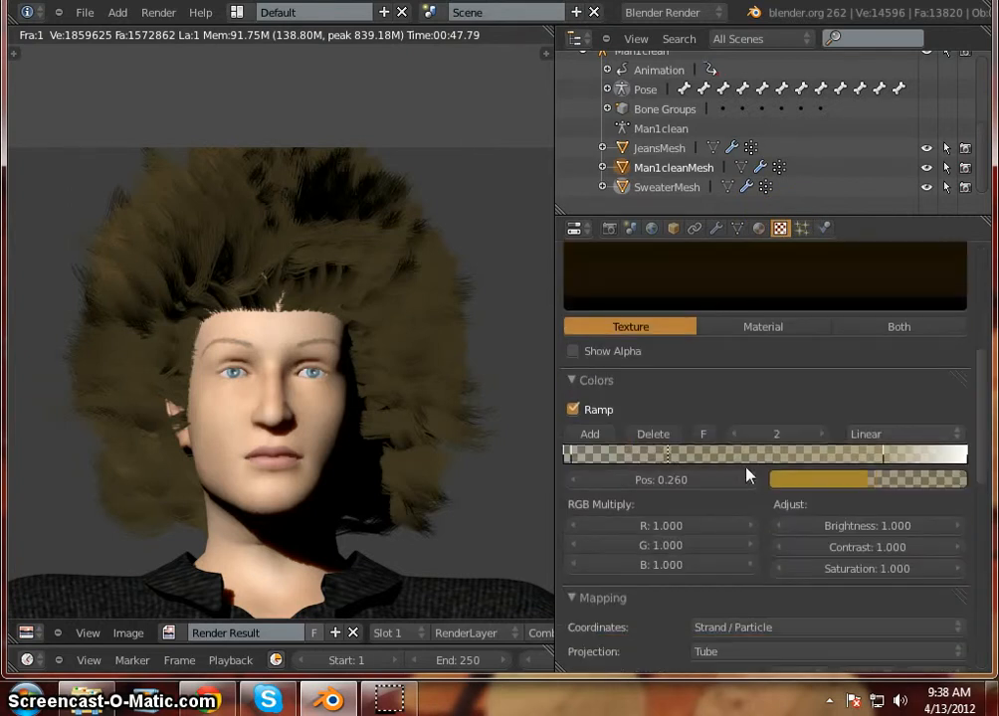
pyautogui.click(596, 435)
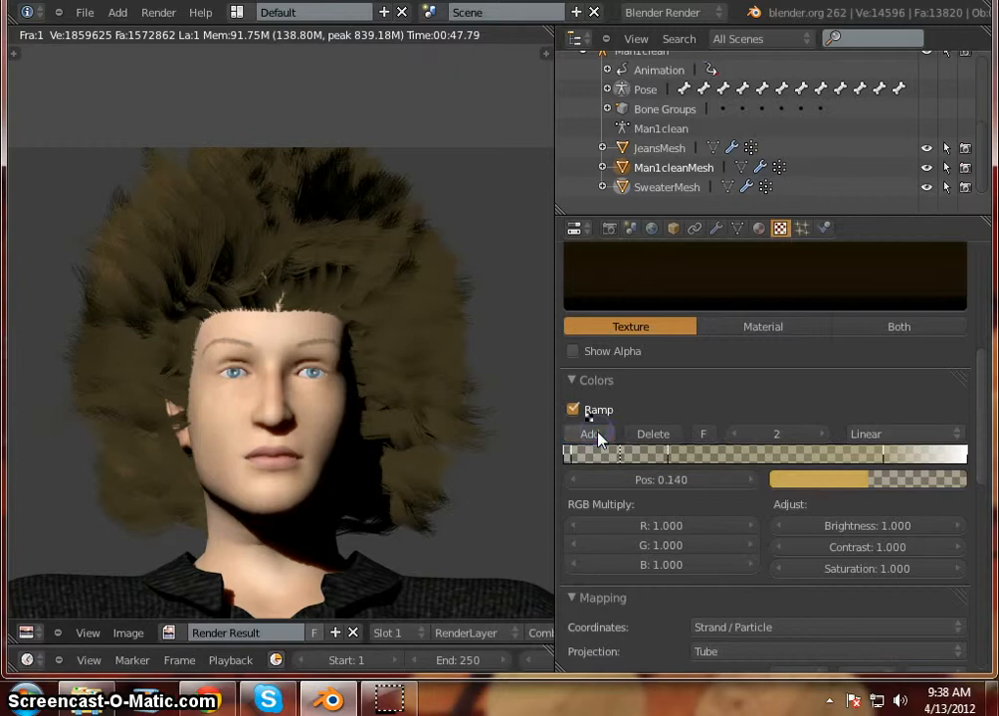
pyautogui.click(598, 436)
pyautogui.click(619, 454)
pyautogui.moveTo(619, 456); pyautogui.dragTo(832, 456)
pyautogui.click(667, 458)
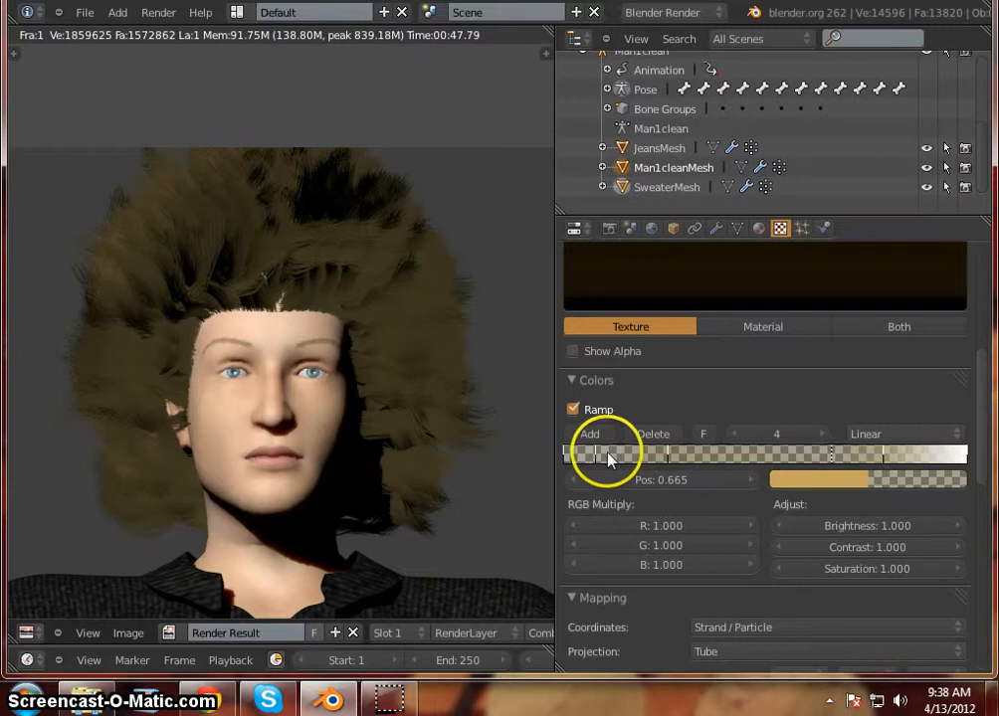
pyautogui.moveTo(597, 458); pyautogui.dragTo(705, 464)
pyautogui.scroll(2, 749, 410)
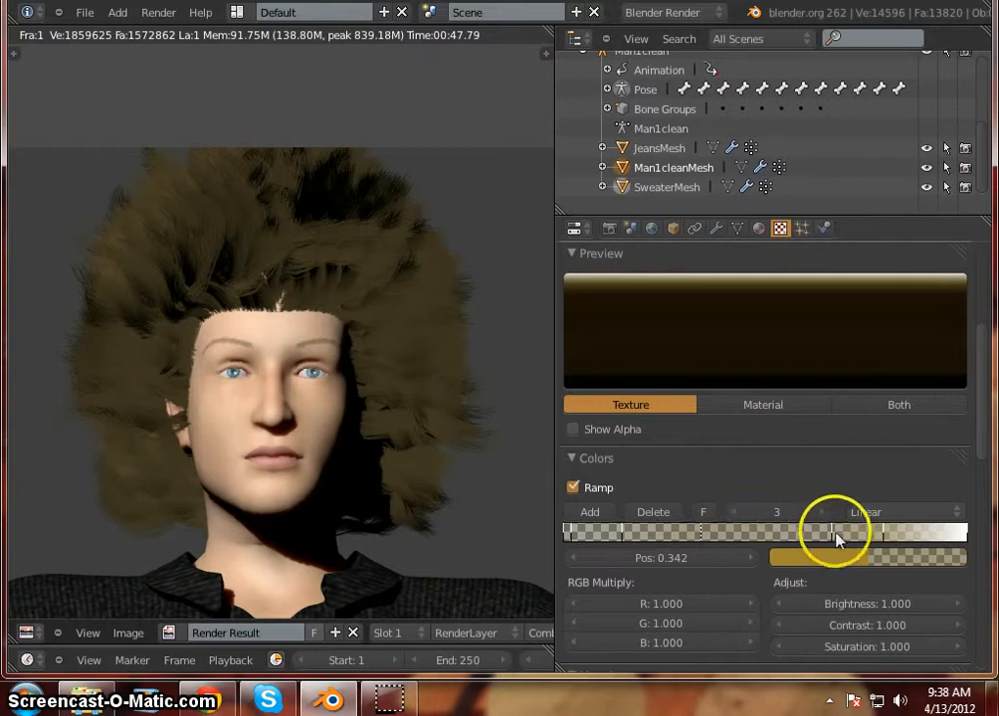
pyautogui.moveTo(834, 533)
pyautogui.mouseDown()
pyautogui.moveTo(811, 536)
pyautogui.moveTo(825, 534)
pyautogui.mouseUp()
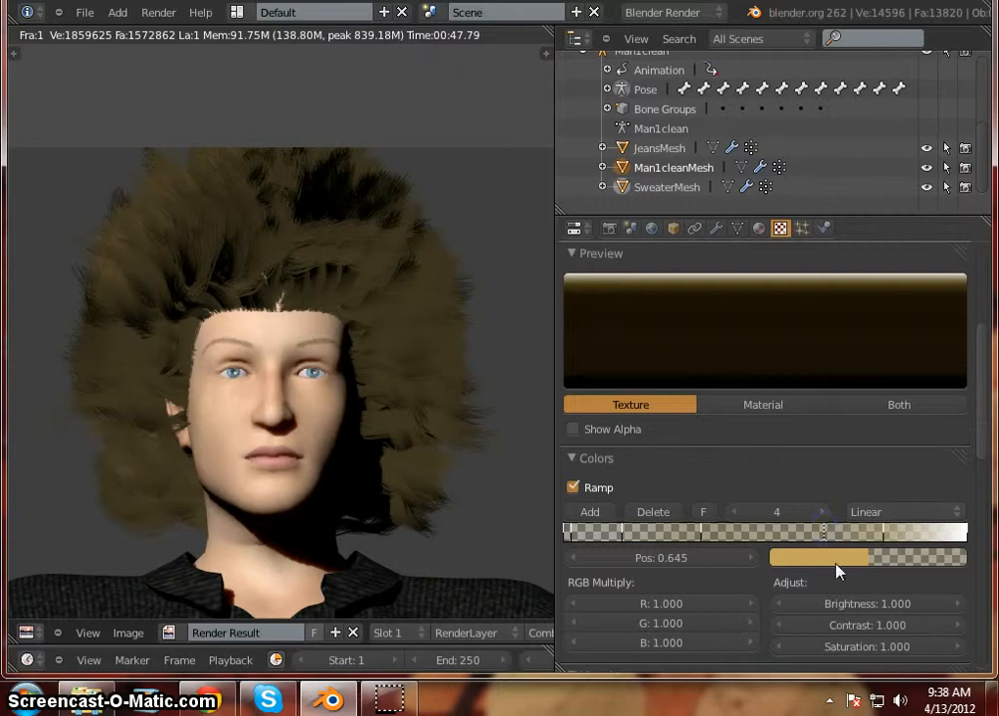
# Darken the ramp's colour stops at 0.645 and 0.146 to deeper browns
pyautogui.click(833, 560)
pyautogui.moveTo(945, 319); pyautogui.dragTo(950, 347)
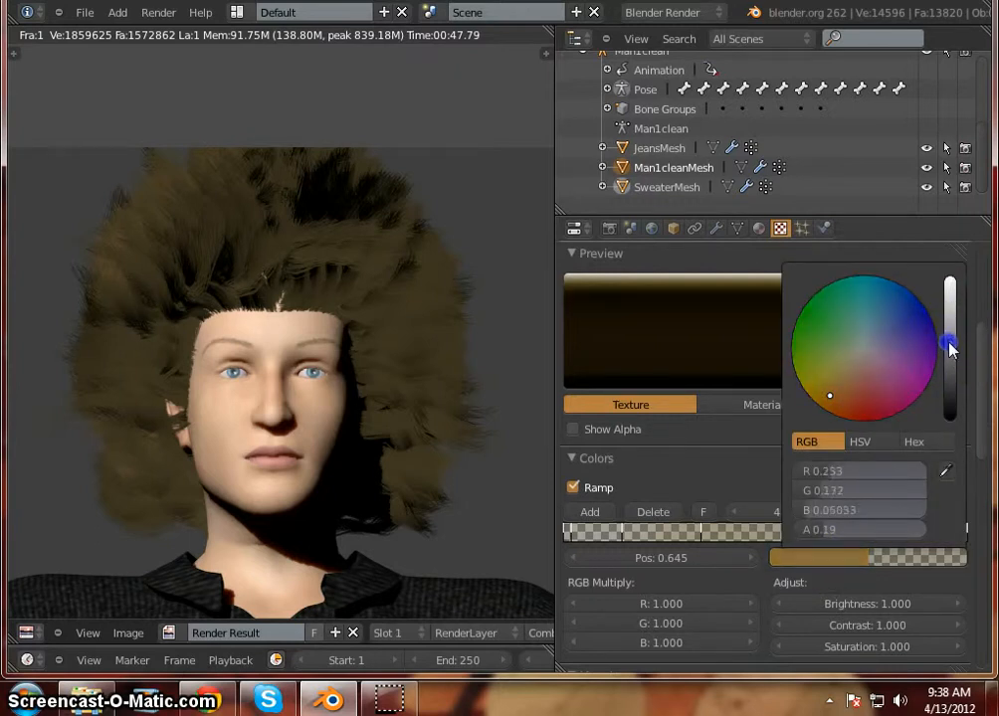
pyautogui.click(626, 533)
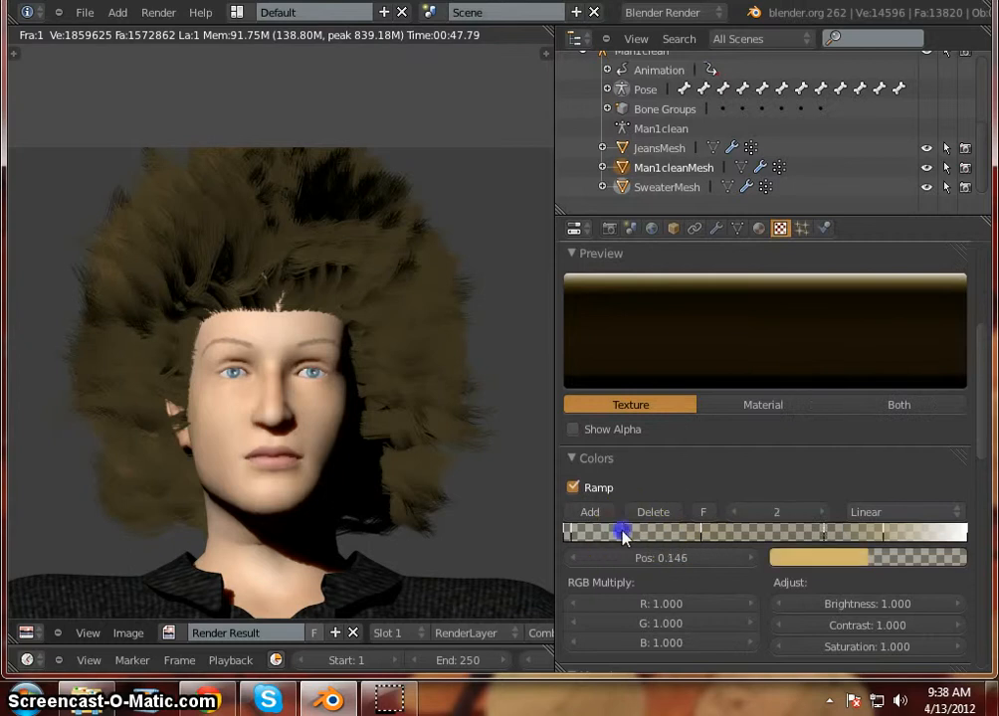
pyautogui.click(859, 561)
pyautogui.moveTo(943, 296); pyautogui.dragTo(948, 362)
pyautogui.scroll(3, 798, 457)
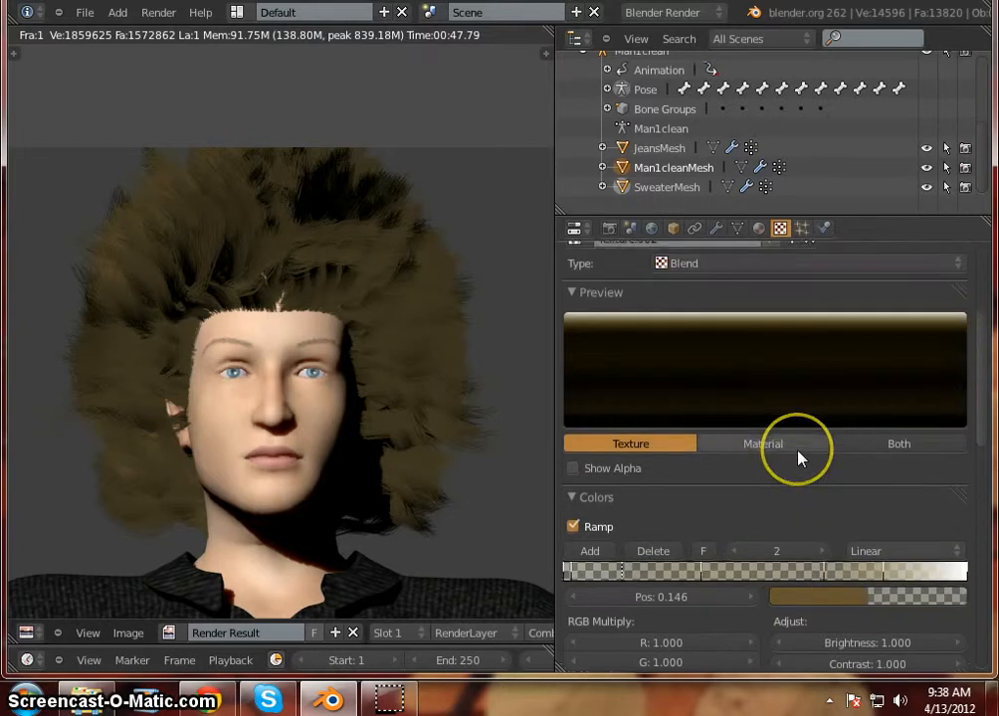
# Darken the colour stops at 0.342 and 0.792 to muted golden browns, with a red value of about 0.311
pyautogui.scroll(-3, 807, 501)
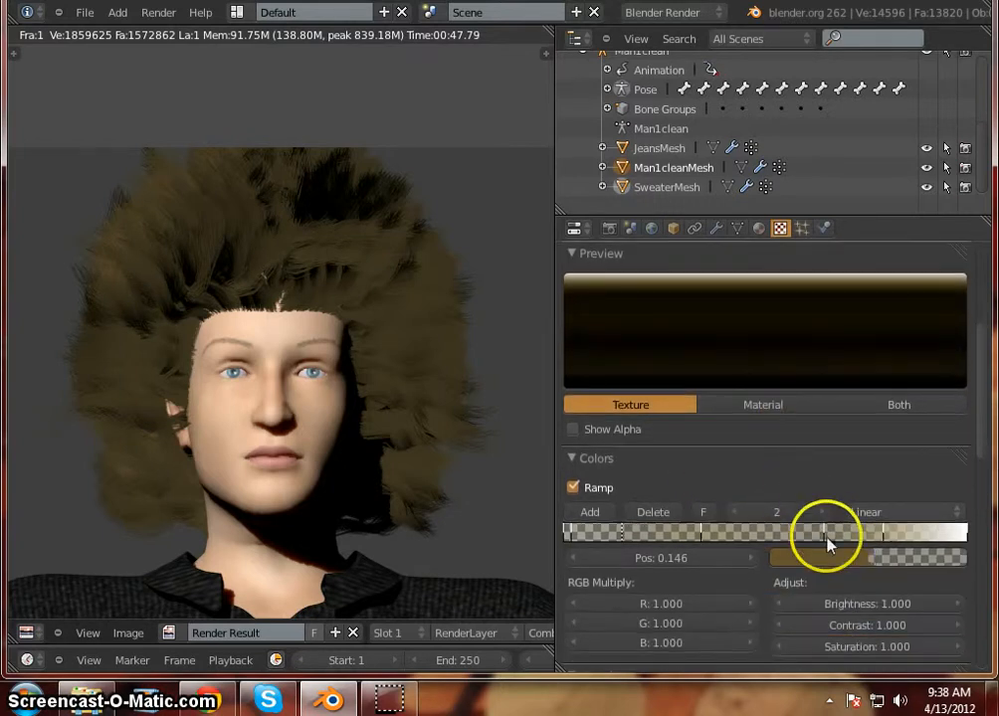
pyautogui.click(822, 536)
pyautogui.click(697, 535)
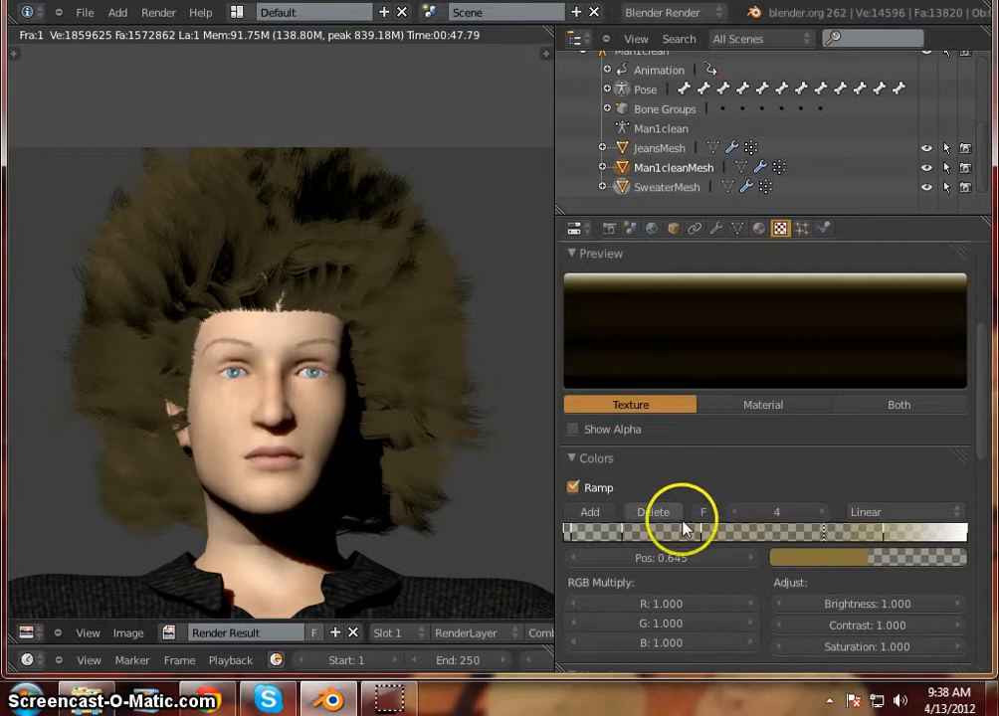
pyautogui.click(863, 561)
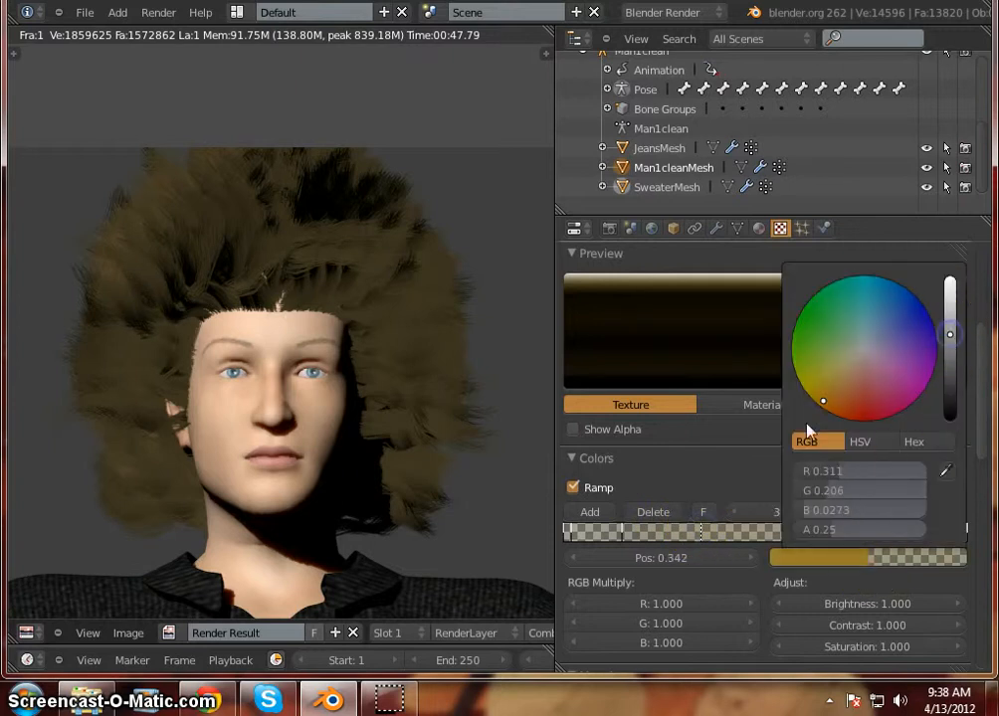
pyautogui.click(884, 535)
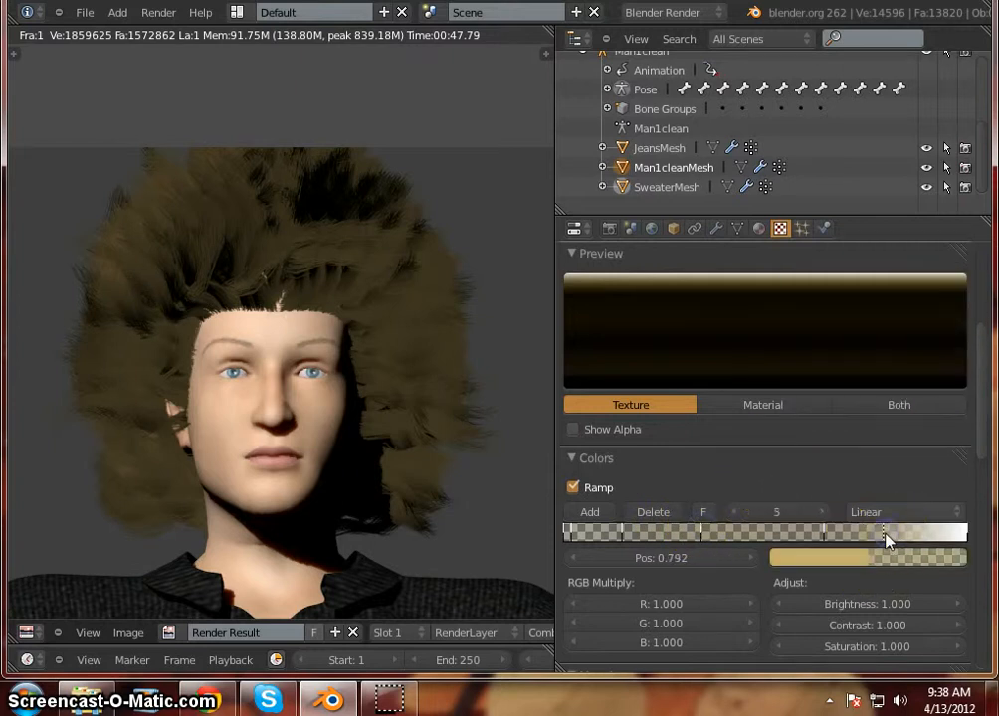
pyautogui.click(878, 563)
pyautogui.moveTo(947, 309); pyautogui.dragTo(953, 341)
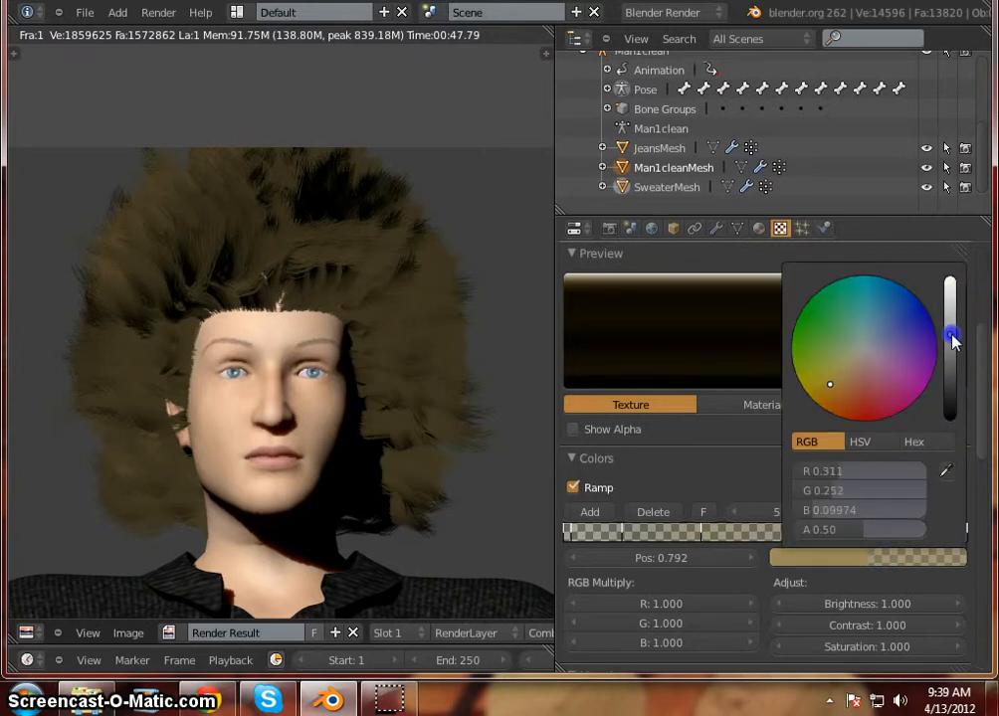
# Render the image again with the updated hair colour ramp
pyautogui.scroll(1, 781, 370)
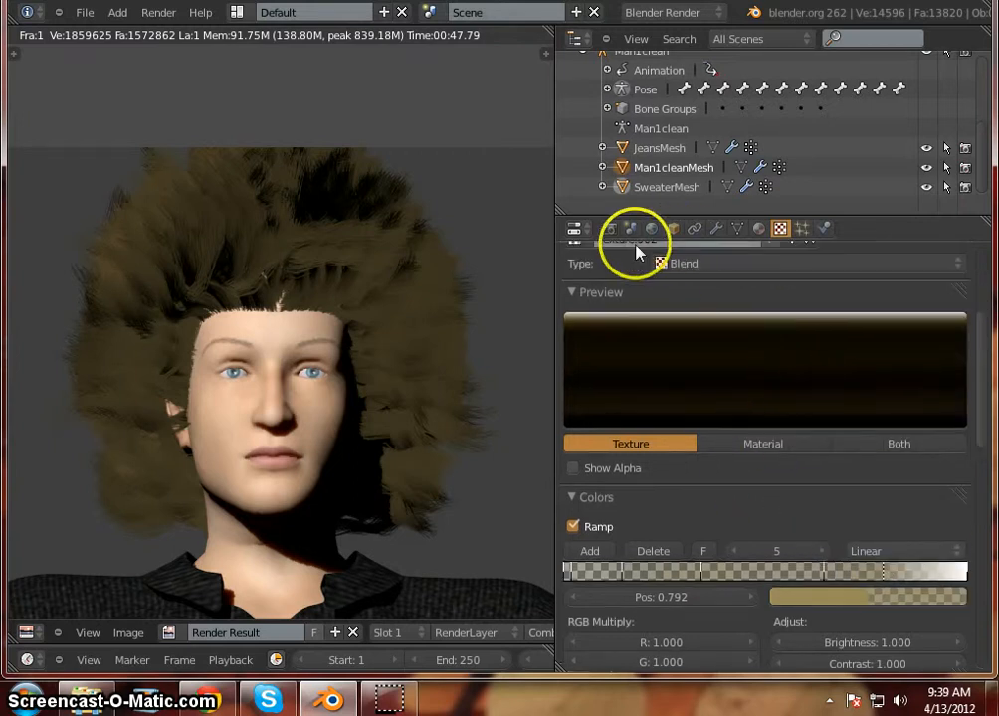
pyautogui.click(609, 228)
pyautogui.click(677, 317)
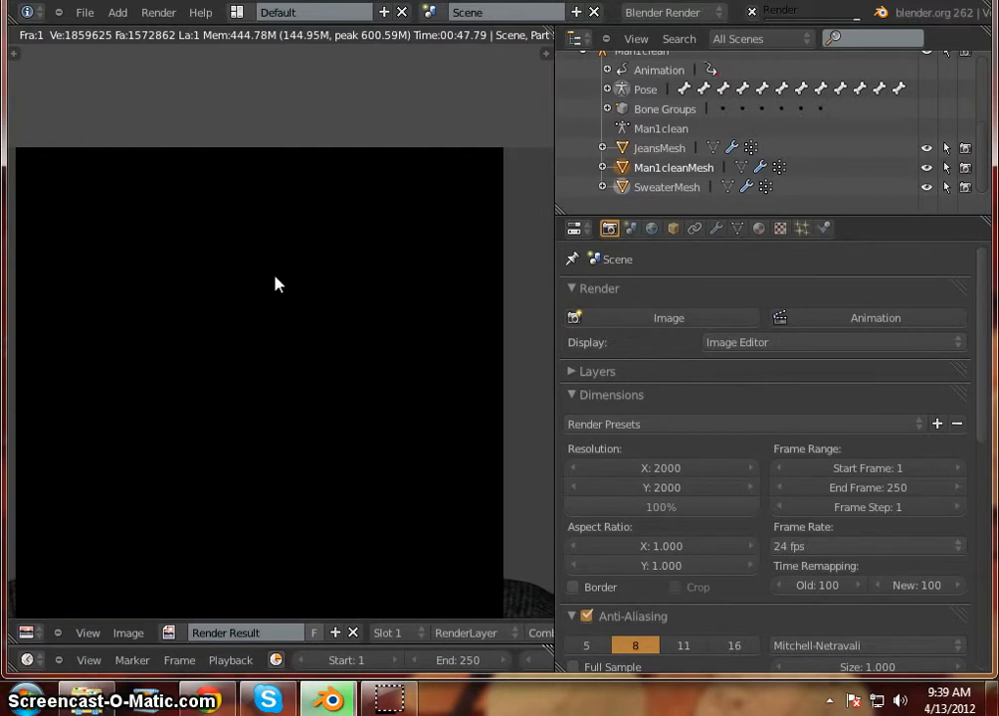
# Look over the whole figure and the head area while the render is in progress
pyautogui.scroll(-2, 277, 285)
pyautogui.scroll(2, 268, 295)
pyautogui.scroll(-2, 268, 295)
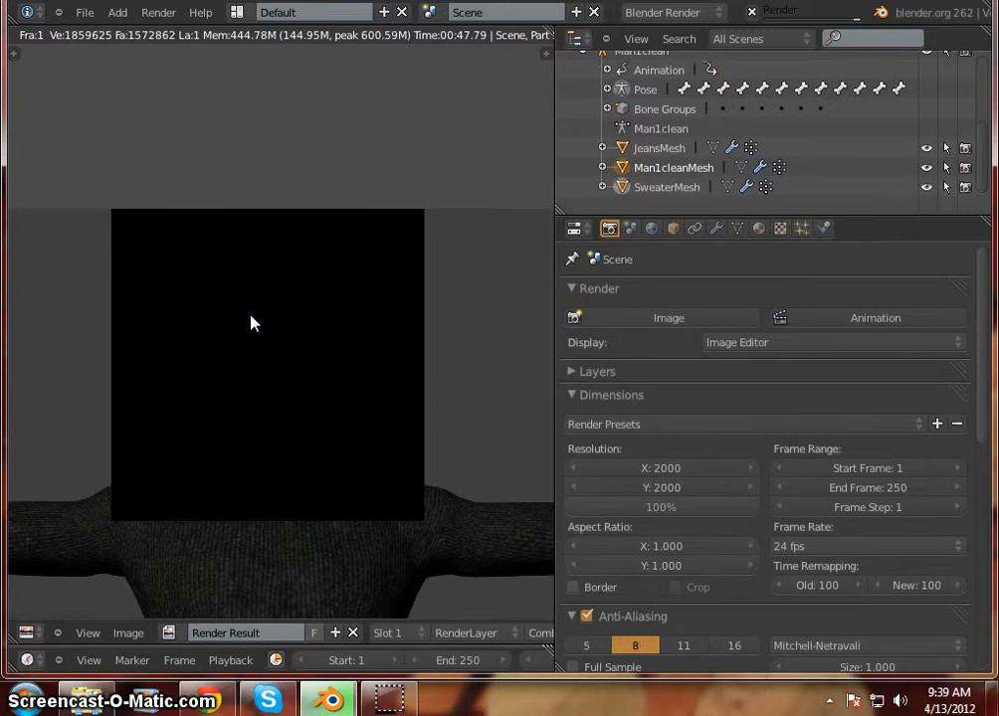
pyautogui.scroll(1, 252, 324)
pyautogui.scroll(-6, 279, 345)
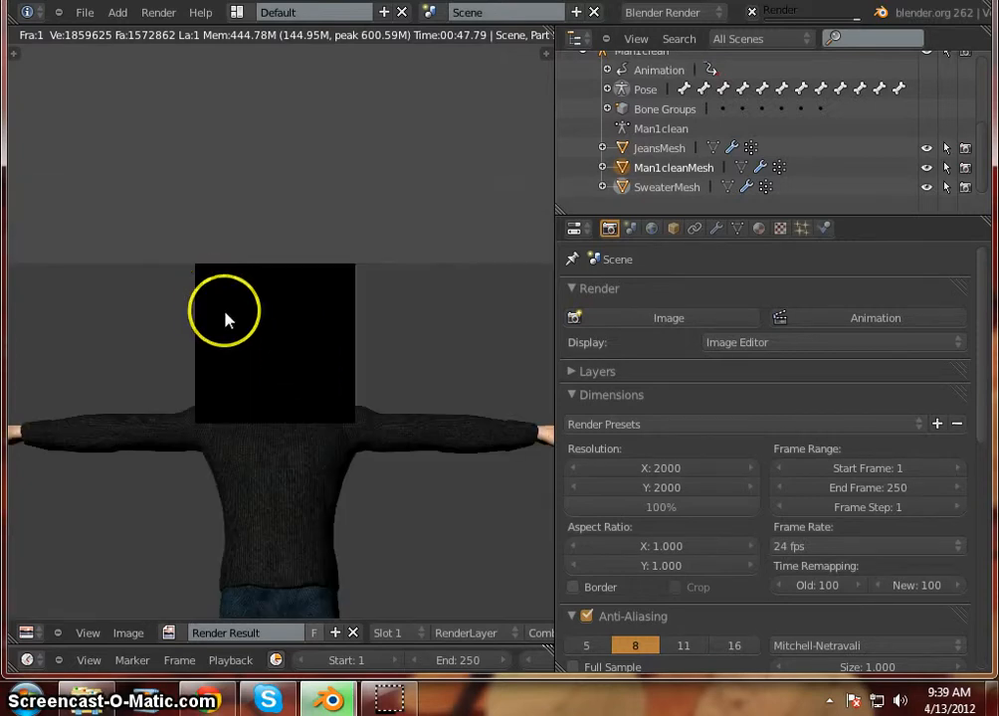
pyautogui.moveTo(282, 364); pyautogui.dragTo(271, 285, button='middle')
pyautogui.moveTo(290, 407); pyautogui.dragTo(316, 425, button='middle')
pyautogui.scroll(5, 289, 257)
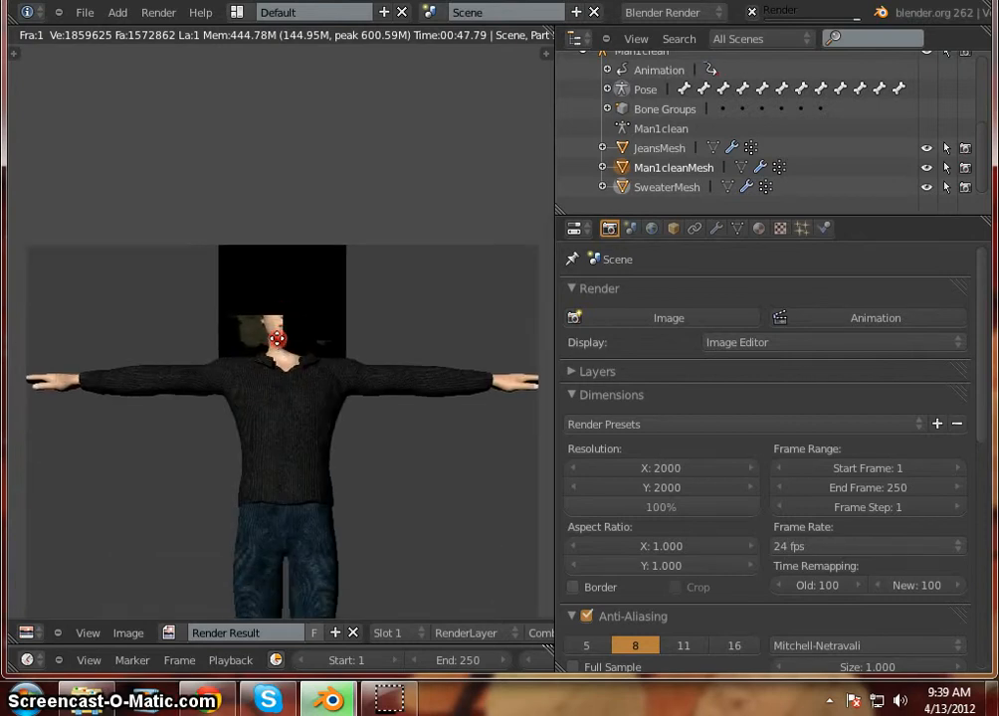
# Follow the head render up close, checking the face and the hair colour in each completed part
pyautogui.scroll(4, 284, 272)
pyautogui.moveTo(263, 284); pyautogui.dragTo(216, 335, button='middle')
pyautogui.scroll(-3, 245, 279)
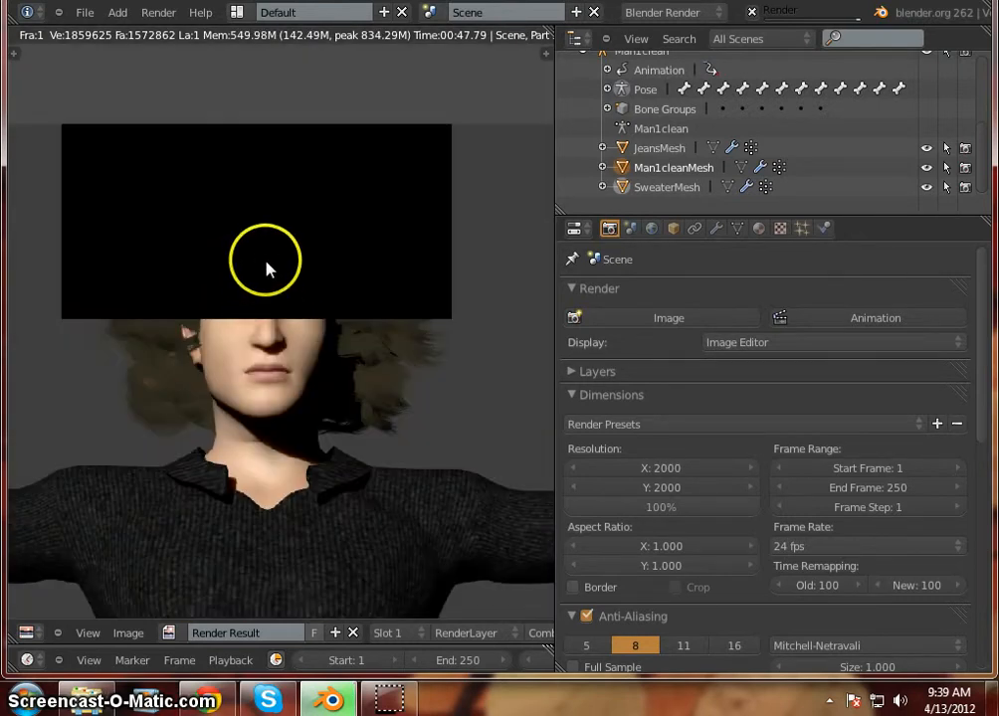
pyautogui.moveTo(266, 292); pyautogui.dragTo(259, 289, button='middle')
pyautogui.scroll(2, 248, 264)
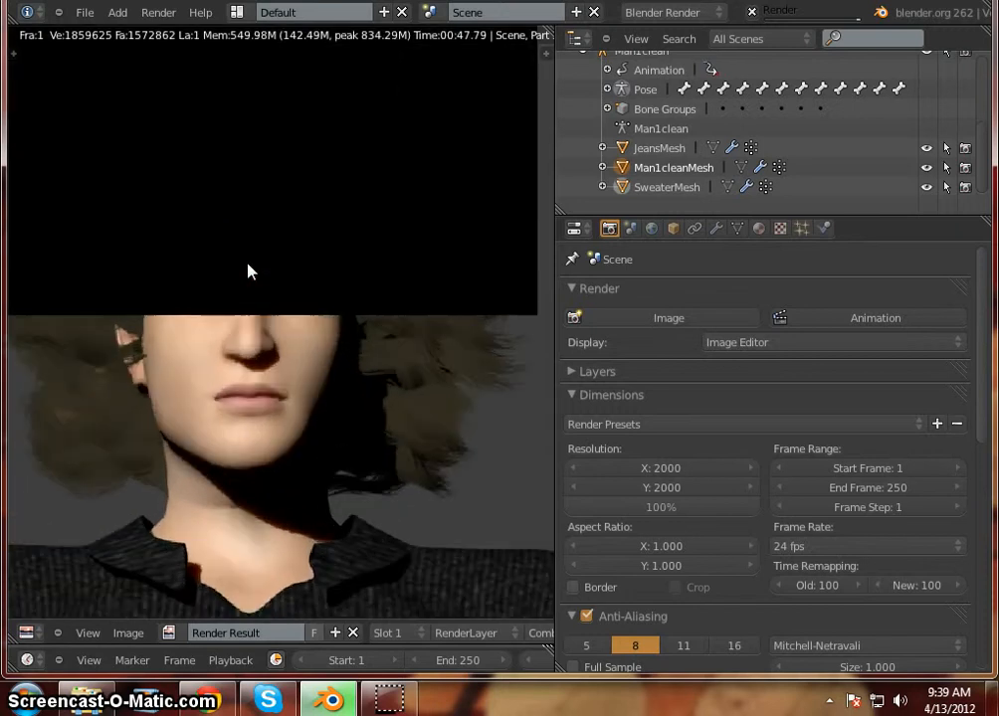
pyautogui.scroll(-1, 248, 264)
pyautogui.scroll(-1, 248, 283)
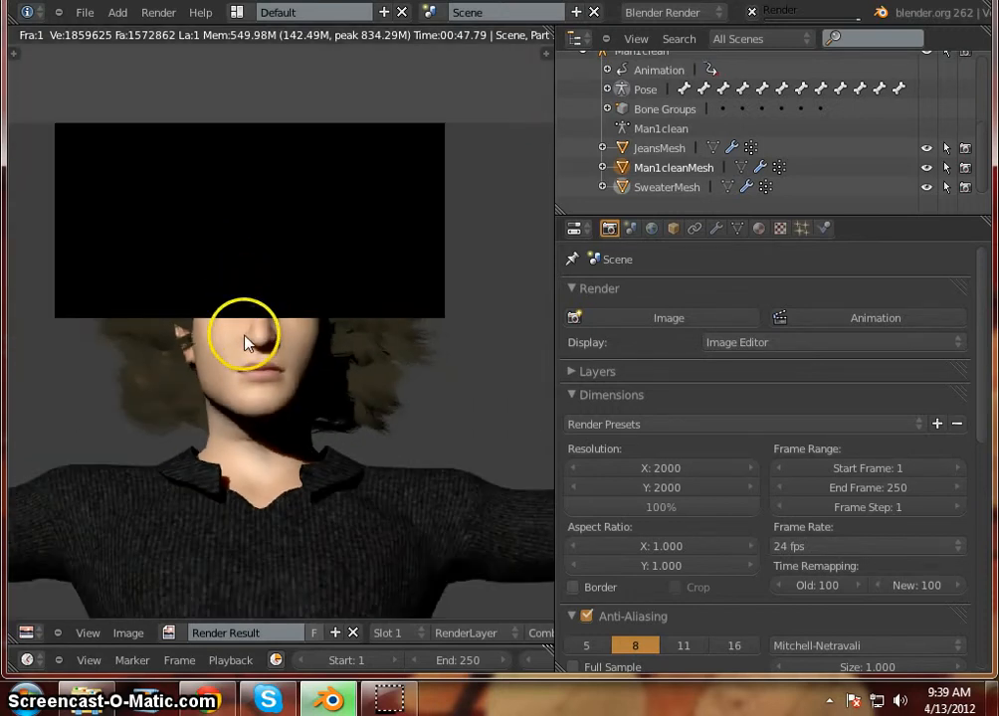
pyautogui.moveTo(245, 334); pyautogui.dragTo(268, 330, button='middle')
pyautogui.scroll(1, 267, 245)
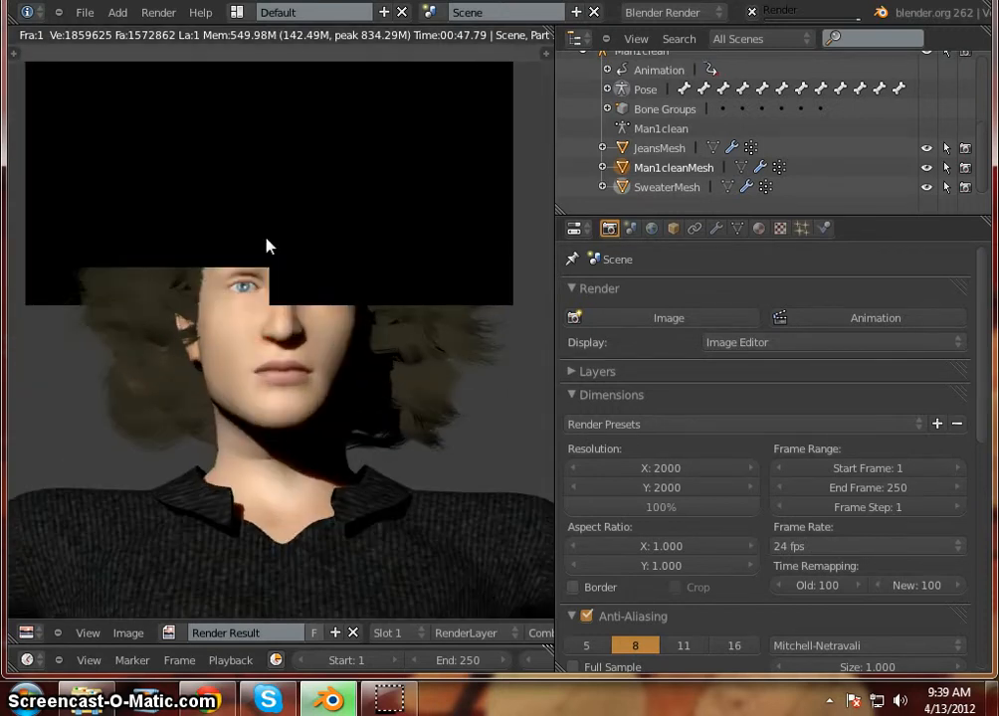
pyautogui.scroll(2, 265, 239)
pyautogui.scroll(-2, 266, 238)
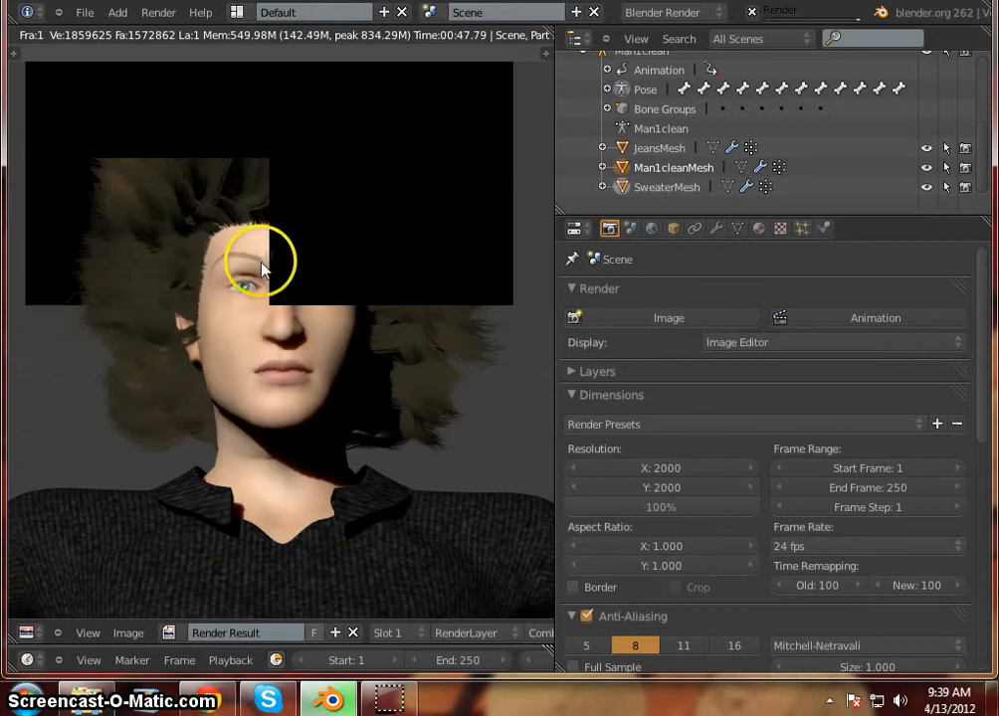
pyautogui.moveTo(260, 268); pyautogui.dragTo(245, 321, button='middle')
pyautogui.scroll(1, 247, 242)
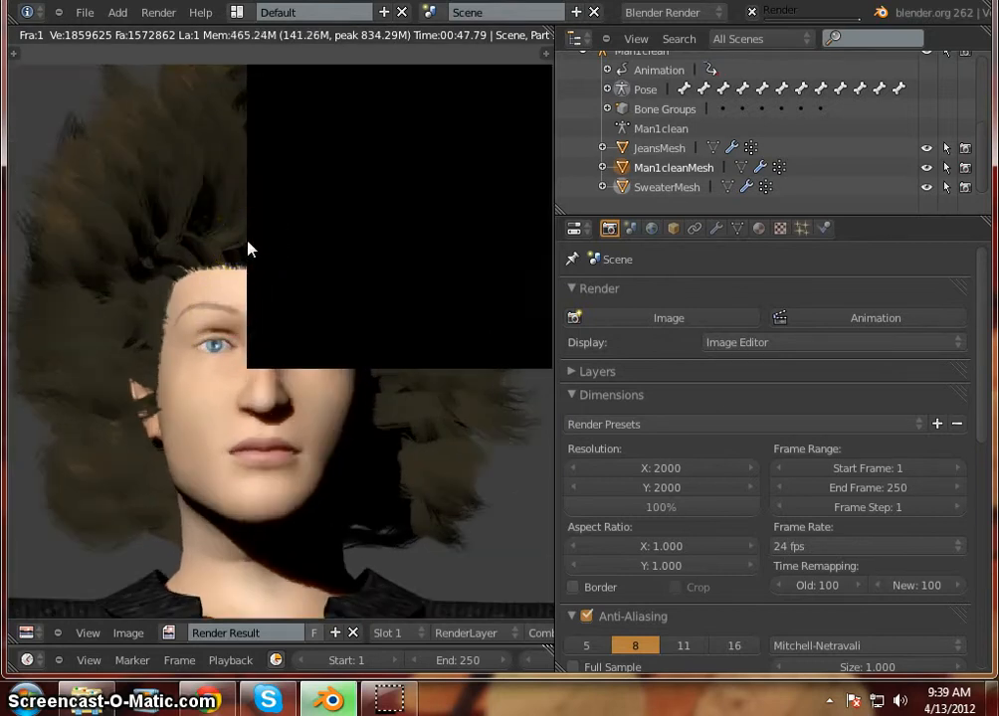
pyautogui.scroll(-1, 248, 242)
pyautogui.scroll(-2, 249, 249)
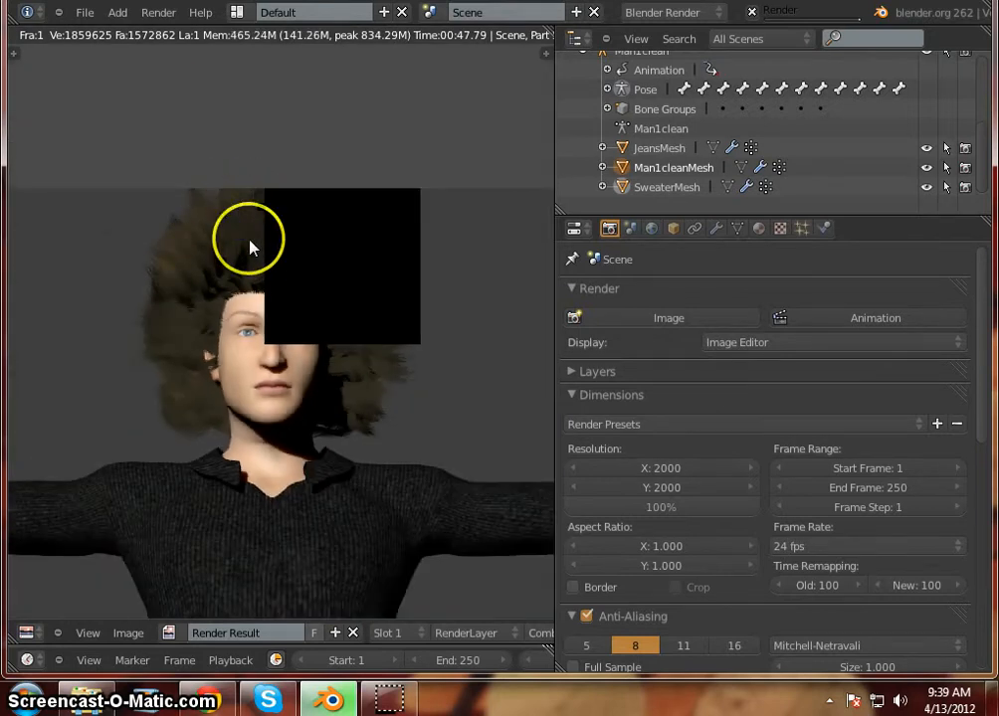
pyautogui.scroll(1, 249, 252)
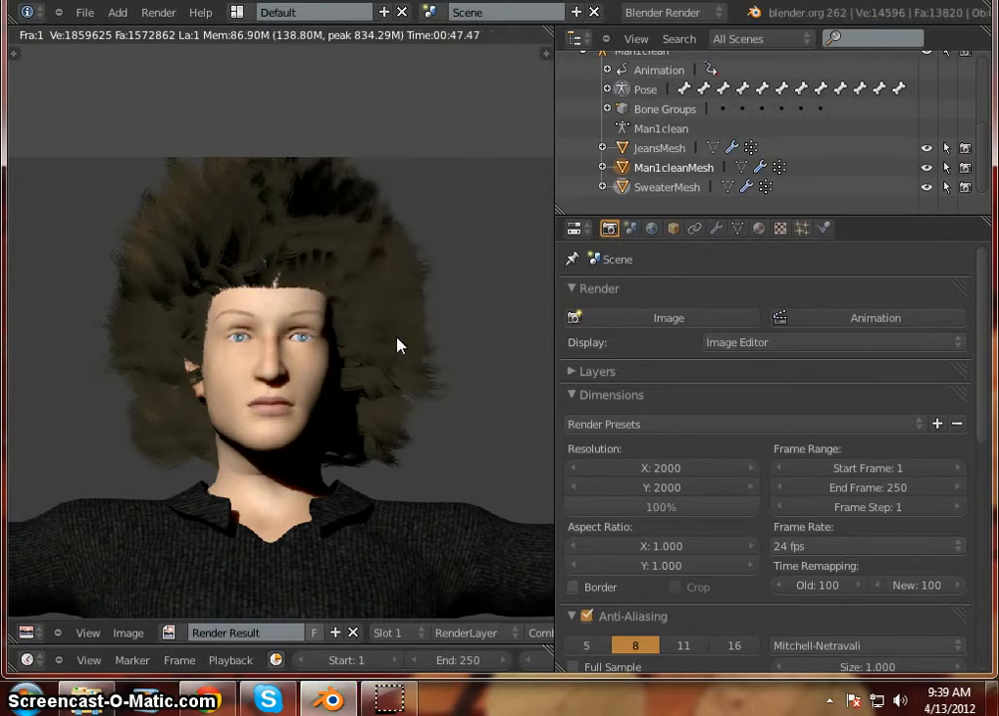
# Inspect the finished render's darker hair, checking the hairline, strand colour and hair around the ears
pyautogui.scroll(-3, 254, 284)
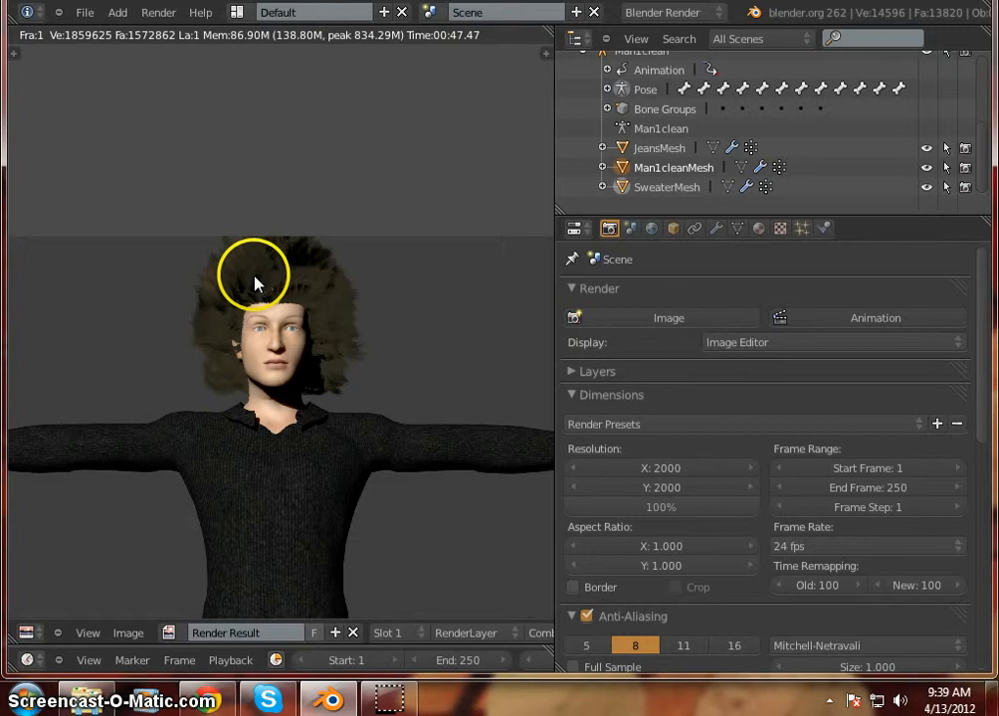
pyautogui.scroll(5, 253, 284)
pyautogui.moveTo(239, 283); pyautogui.dragTo(207, 308, button='middle')
pyautogui.scroll(-3, 240, 205)
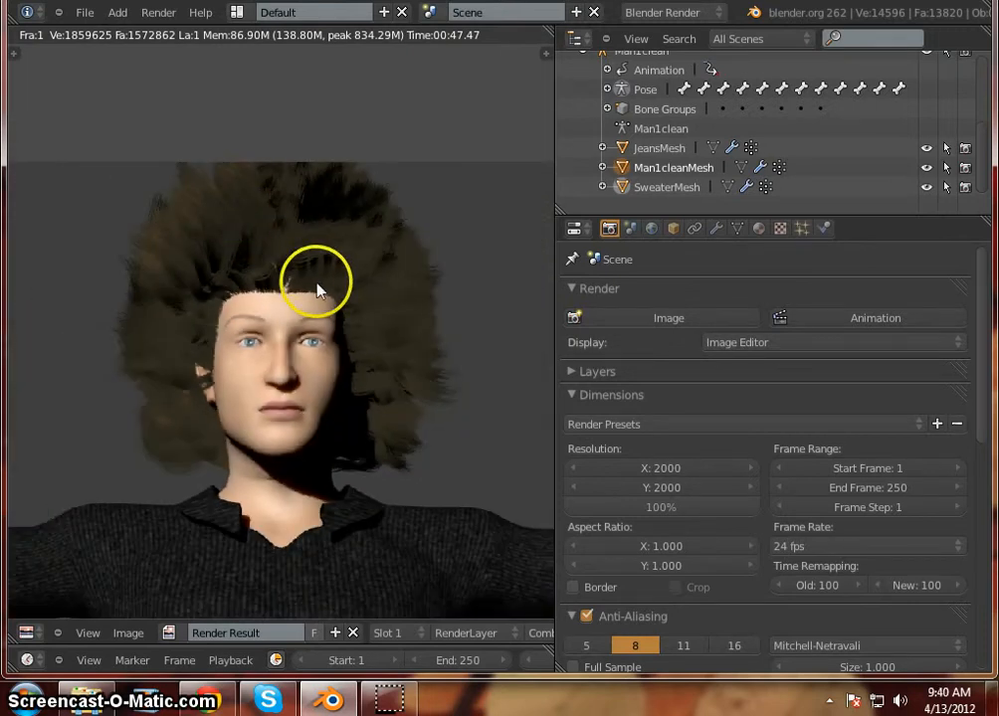
pyautogui.scroll(-2, 289, 275)
pyautogui.scroll(3, 290, 277)
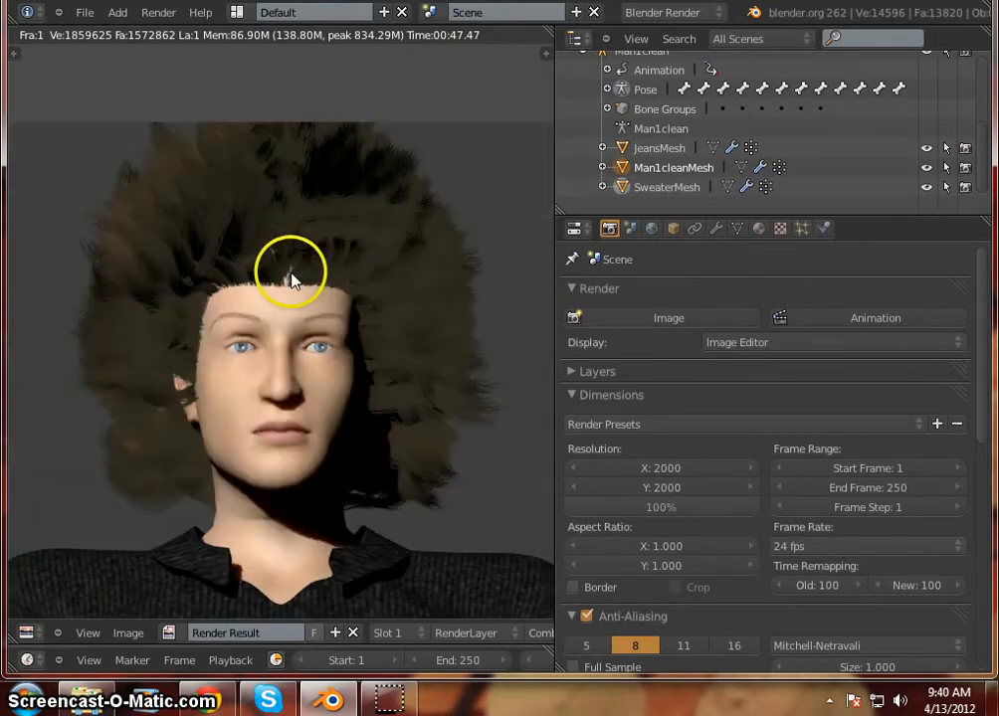
pyautogui.moveTo(395, 331); pyautogui.dragTo(377, 346, button='middle')
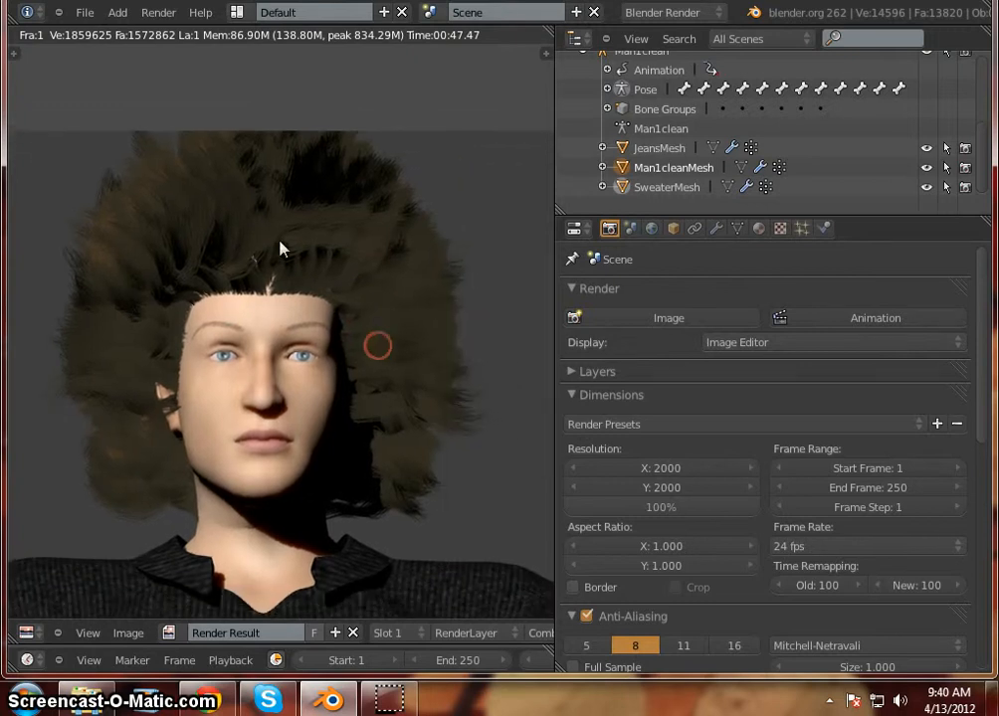
pyautogui.scroll(1, 278, 246)
pyautogui.moveTo(332, 275)
pyautogui.mouseDown(button='middle')
pyautogui.moveTo(351, 296)
pyautogui.moveTo(314, 306)
pyautogui.moveTo(336, 266)
pyautogui.mouseUp(button='middle')
pyautogui.scroll(1, 335, 267)
pyautogui.scroll(-2, 335, 266)
pyautogui.moveTo(347, 321); pyautogui.dragTo(320, 302, button='middle')
pyautogui.scroll(3, 313, 273)
pyautogui.scroll(-1, 313, 272)
pyautogui.scroll(-1, 319, 276)
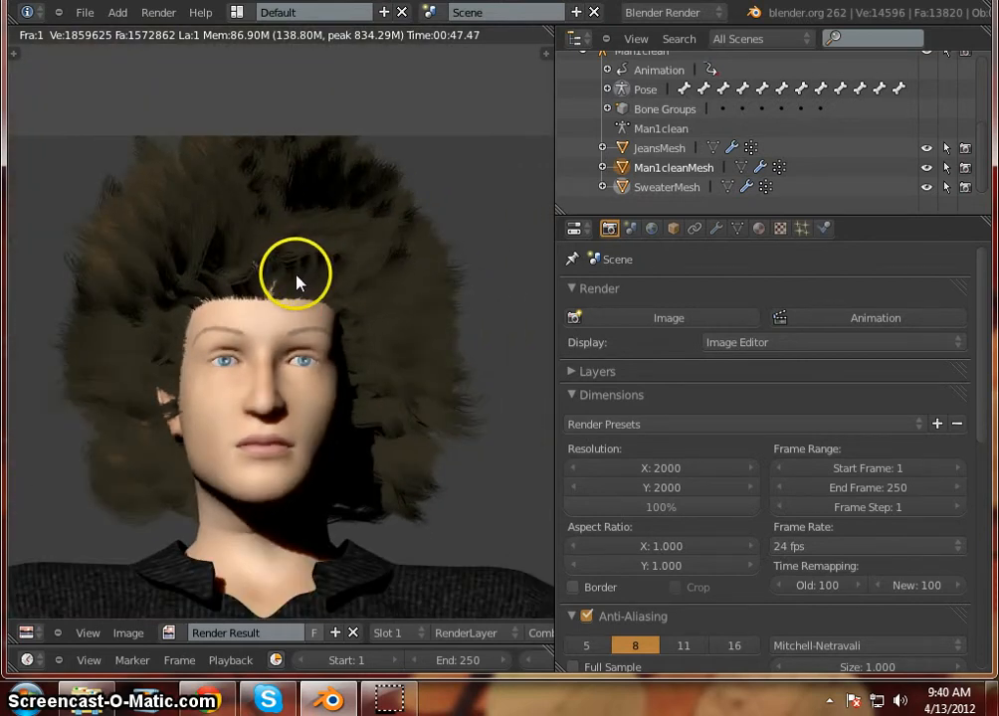
# Compare the hair against the full clothed figure, and re-examine the face and forehead hairline up close
pyautogui.scroll(-4, 305, 246)
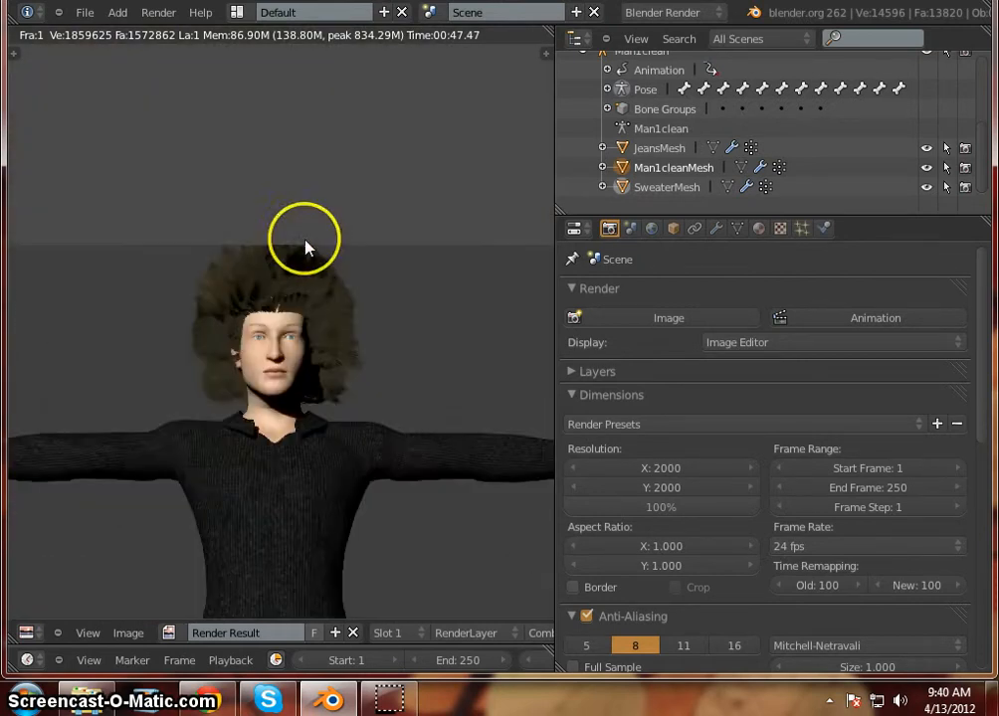
pyautogui.scroll(-2, 288, 343)
pyautogui.moveTo(275, 408); pyautogui.dragTo(273, 244, button='middle')
pyautogui.scroll(5, 273, 231)
pyautogui.moveTo(266, 149); pyautogui.dragTo(250, 531, button='middle')
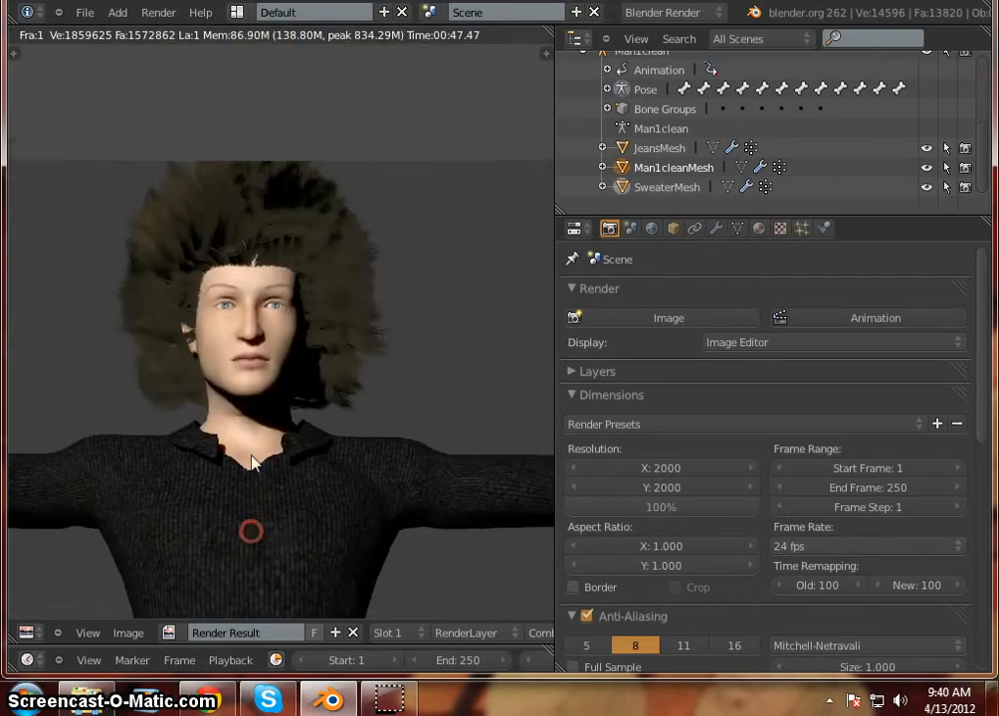
pyautogui.scroll(2, 246, 252)
pyautogui.moveTo(247, 251); pyautogui.dragTo(295, 334, button='middle')
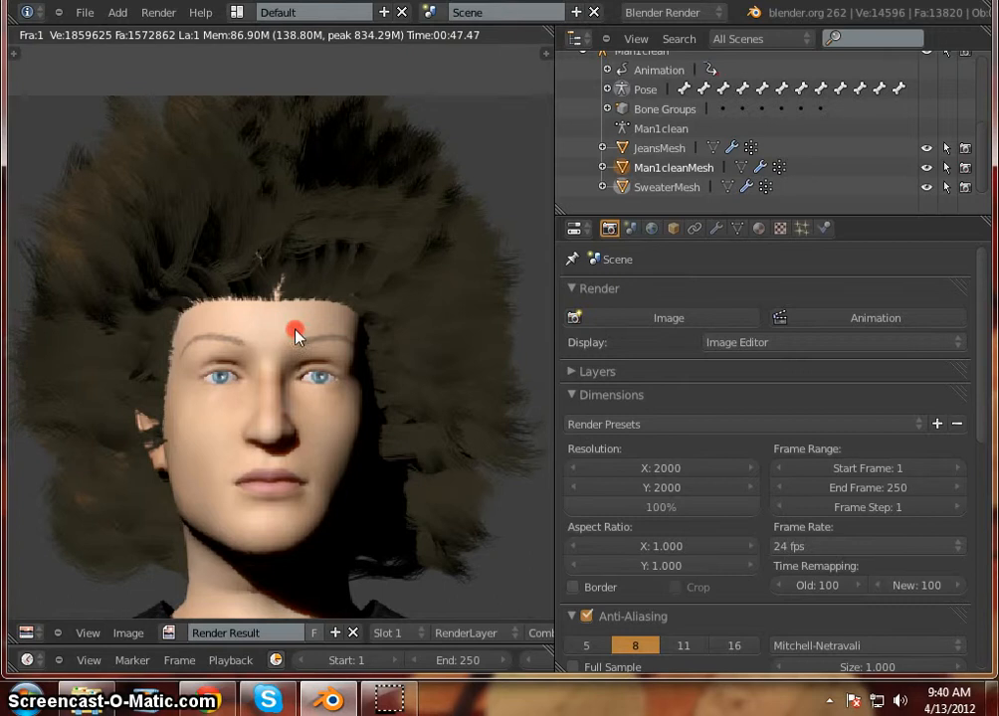
pyautogui.scroll(1, 279, 263)
pyautogui.scroll(-3, 299, 279)
pyautogui.scroll(2, 348, 313)
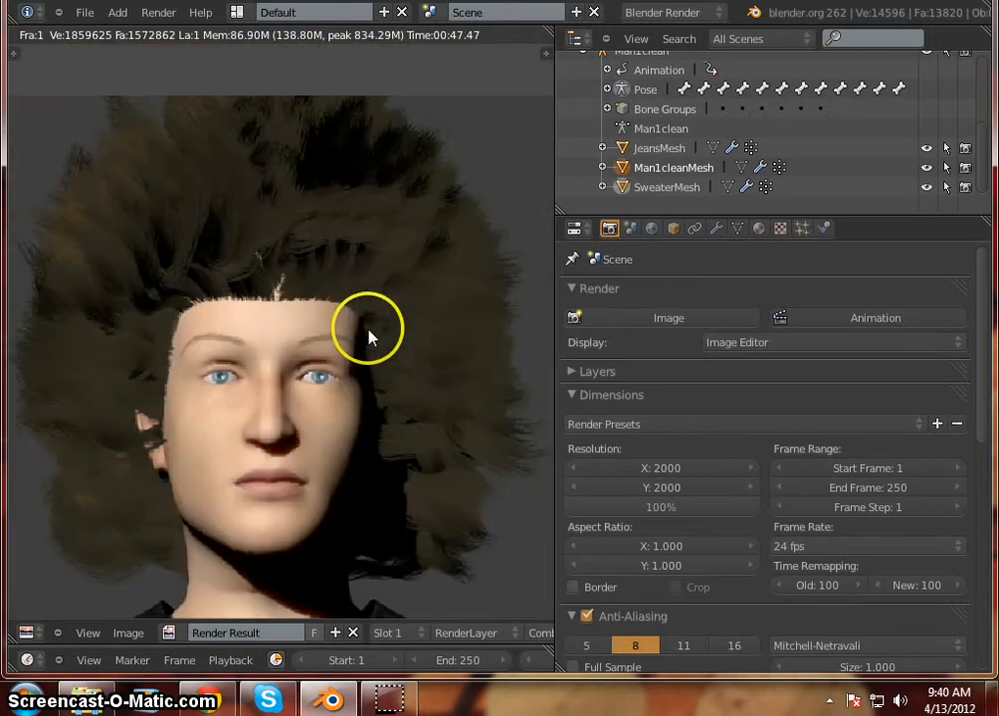
# Examine the rendered hair up close and against the clothed figure, checking the hairline, overall volume and silhouette
pyautogui.scroll(-2, 207, 252)
pyautogui.scroll(2, 260, 289)
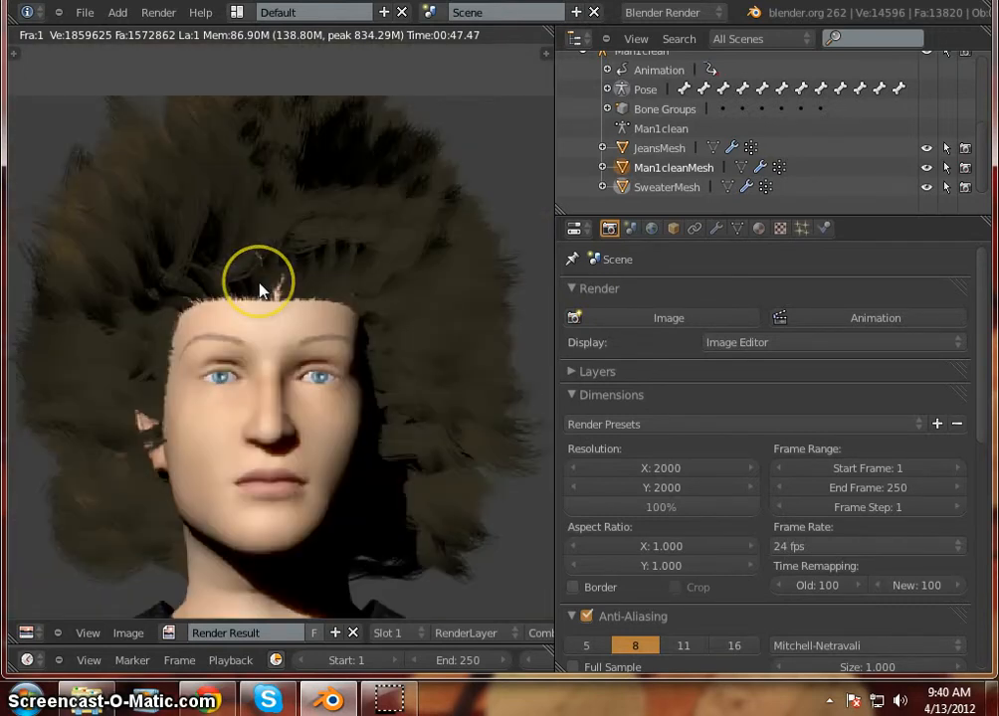
pyautogui.moveTo(240, 307); pyautogui.dragTo(266, 364, button='middle')
pyautogui.scroll(1, 235, 258)
pyautogui.scroll(-3, 239, 267)
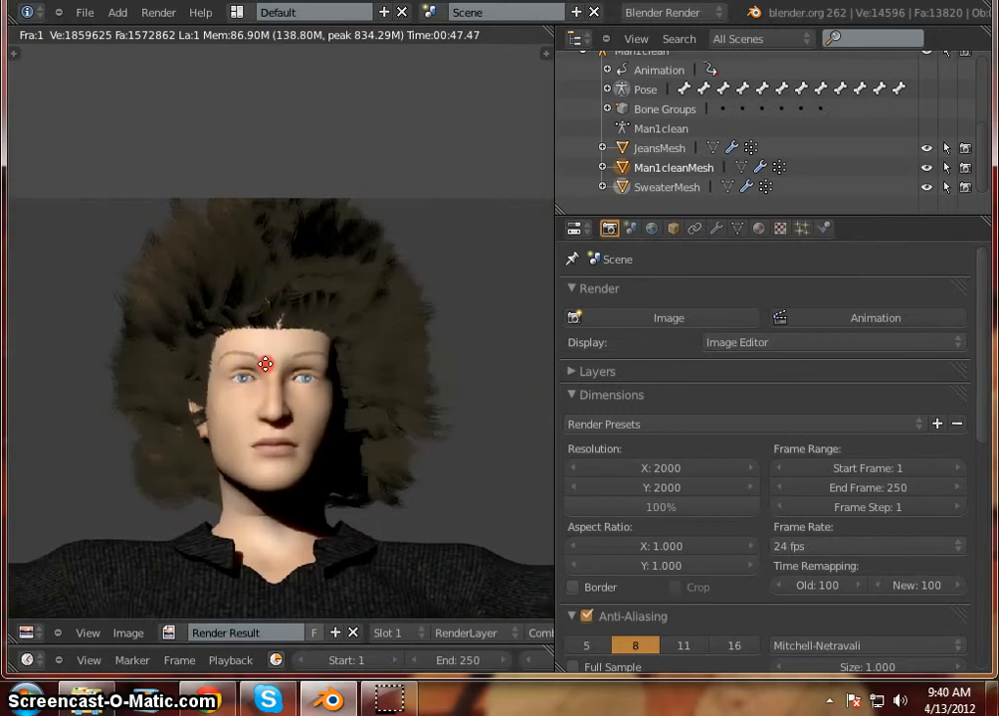
pyautogui.scroll(1, 262, 288)
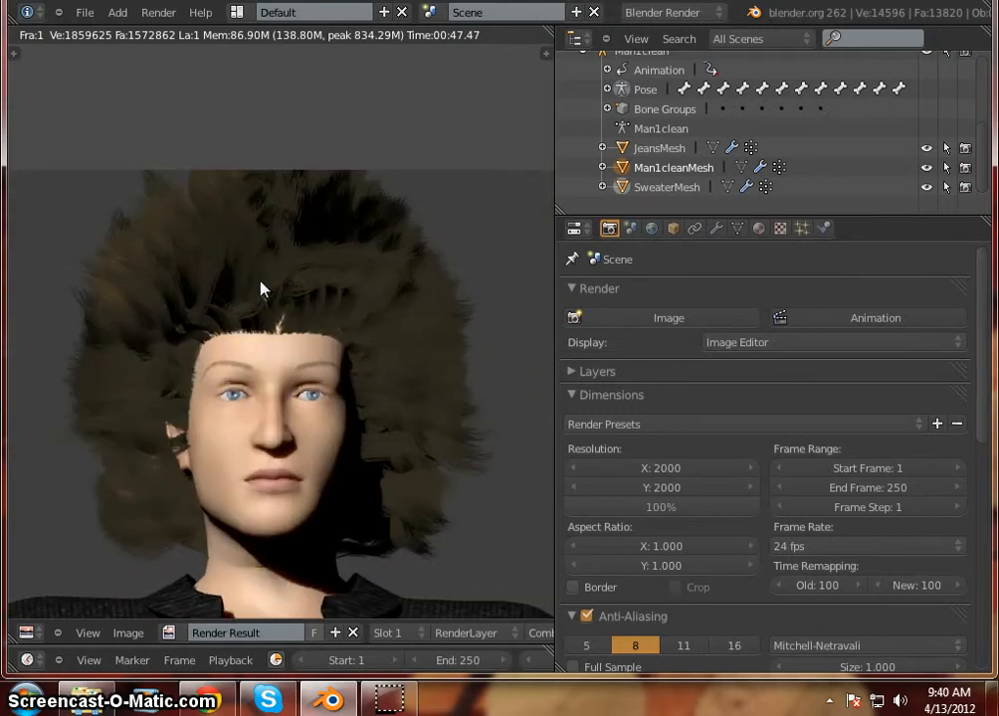
pyautogui.scroll(-2, 263, 297)
pyautogui.moveTo(284, 353); pyautogui.dragTo(263, 318, button='middle')
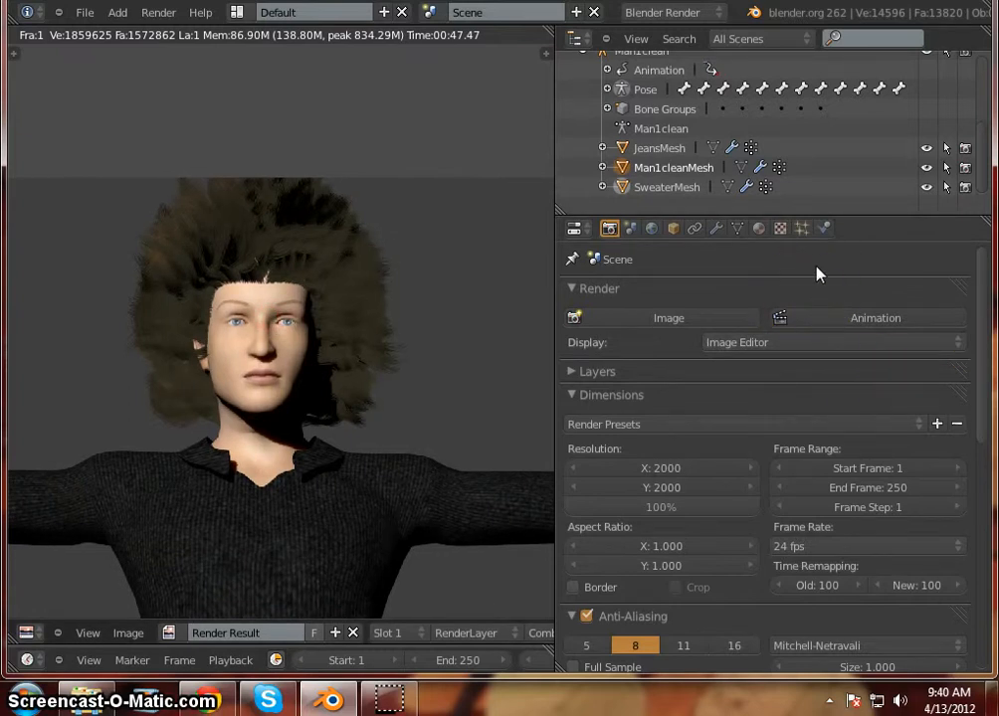
# Switch the render result area back to the 3D View and frame the character's head and hair
pyautogui.click(30, 635)
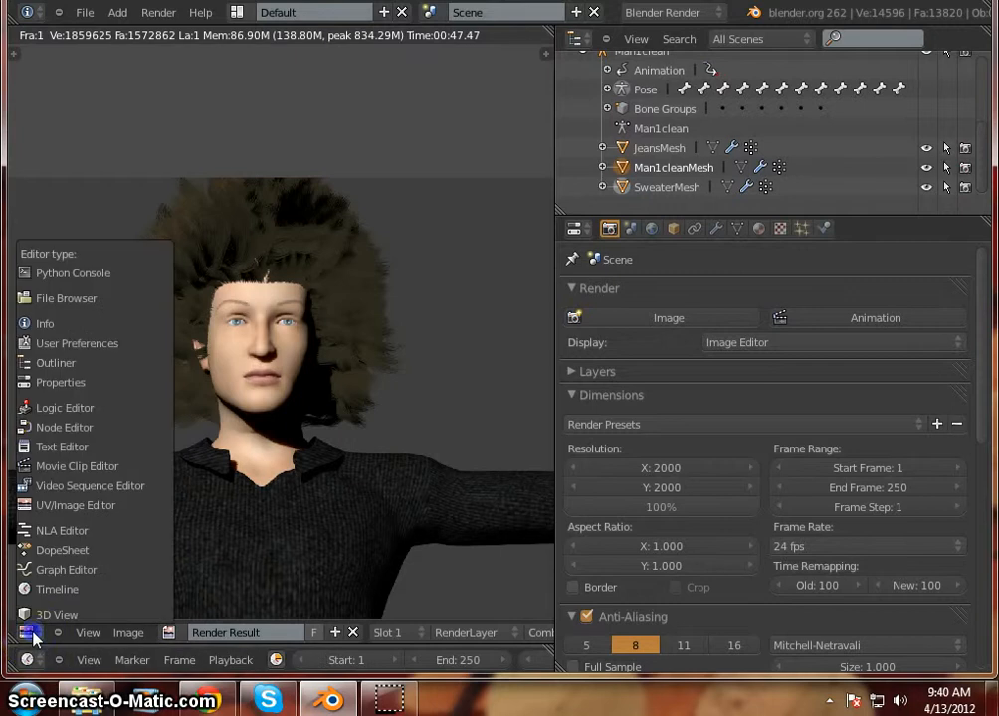
pyautogui.click(60, 614)
pyautogui.scroll(-1, 303, 171)
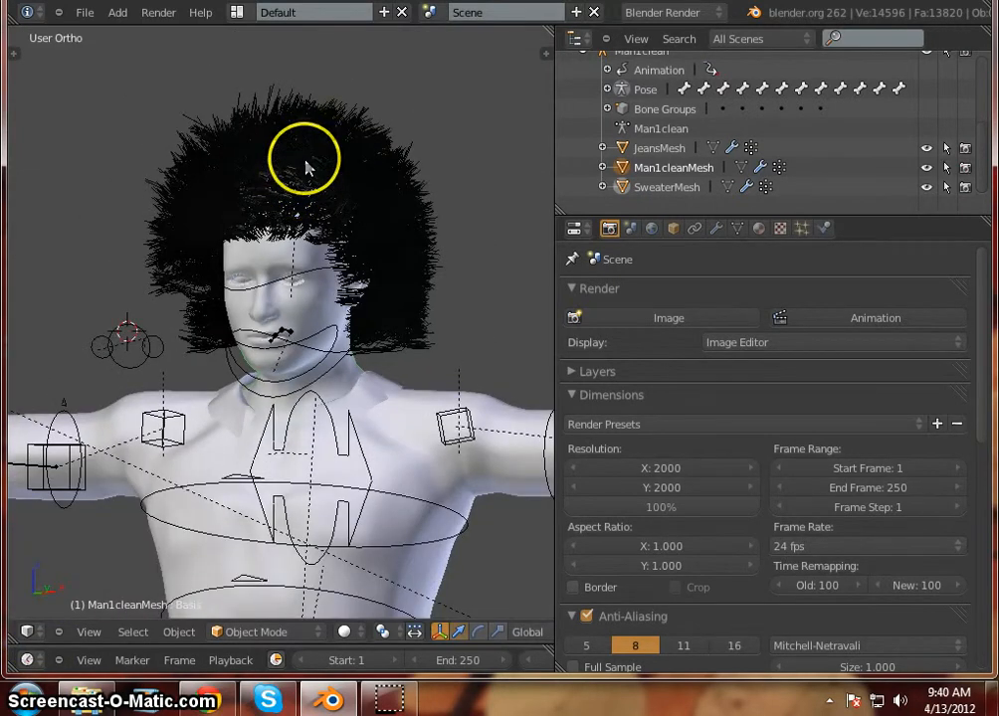
pyautogui.scroll(3, 305, 165)
pyautogui.scroll(-1, 307, 168)
pyautogui.moveTo(278, 242)
pyautogui.mouseDown(button='middle')
pyautogui.moveTo(229, 374)
pyautogui.moveTo(214, 337)
pyautogui.moveTo(299, 354)
pyautogui.moveTo(354, 340)
pyautogui.moveTo(139, 350)
pyautogui.moveTo(214, 341)
pyautogui.moveTo(199, 351)
pyautogui.moveTo(259, 358)
pyautogui.mouseUp(button='middle')
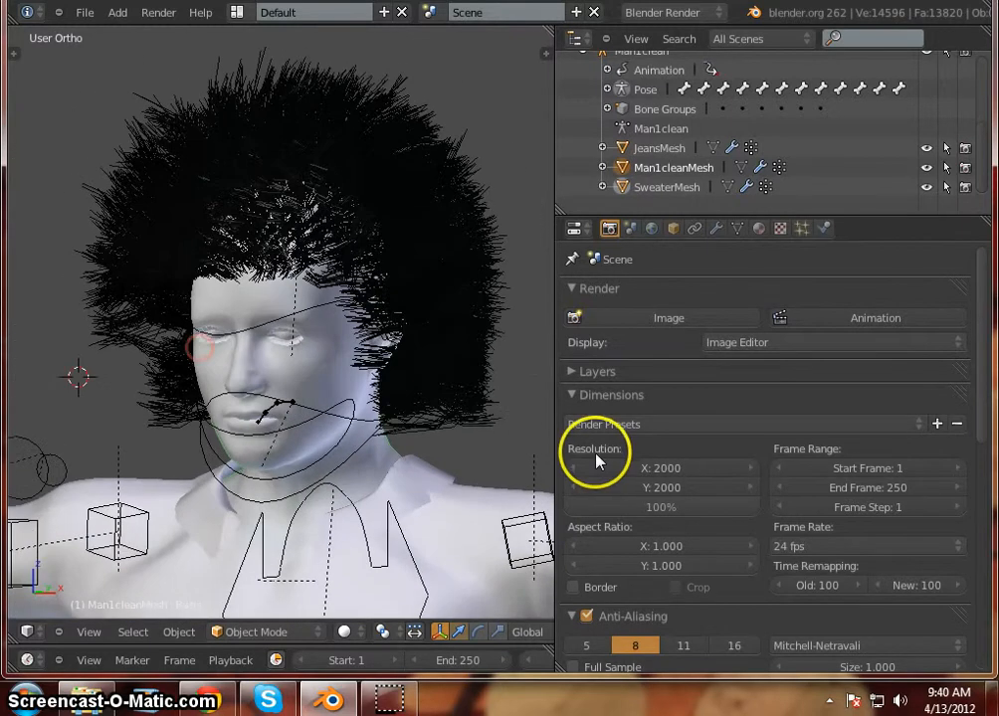
# Bring up the particle settings of Man1cleanMesh and widen the 3D viewport
pyautogui.moveTo(556, 439); pyautogui.dragTo(682, 386)
pyautogui.click(798, 229)
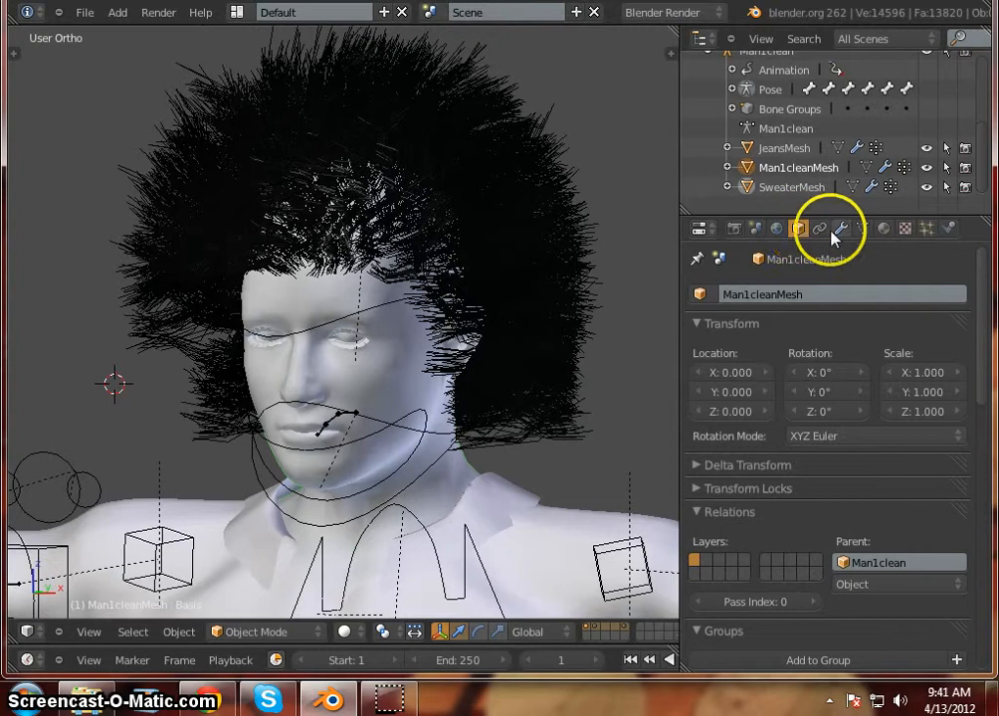
pyautogui.click(927, 229)
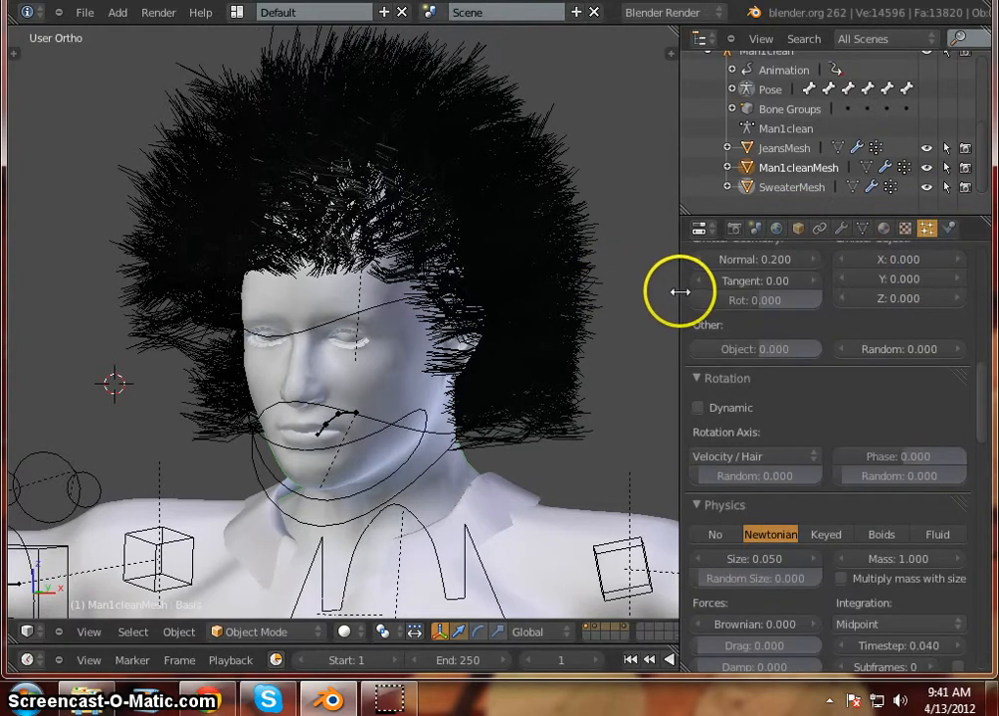
pyautogui.moveTo(681, 295); pyautogui.dragTo(807, 303)
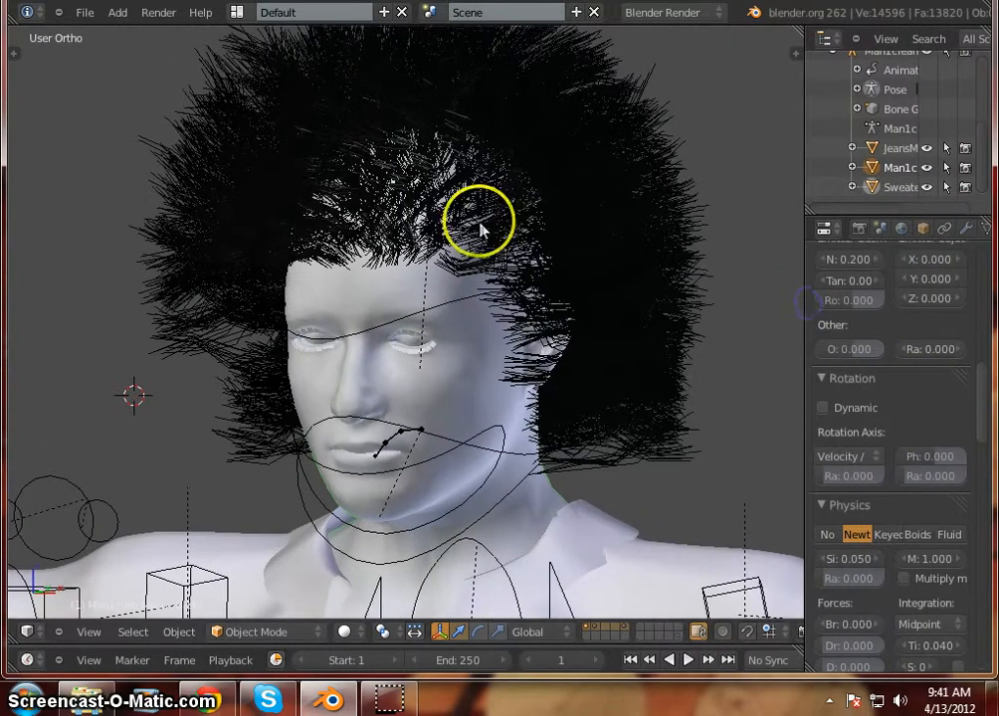
# Put Man1cleanMesh into Particle Mode and show the particle editing tools beside the model
pyautogui.scroll(-3, 458, 239)
pyautogui.moveTo(428, 293)
pyautogui.mouseDown(button='middle')
pyautogui.moveTo(422, 342)
pyautogui.moveTo(436, 294)
pyautogui.moveTo(440, 318)
pyautogui.mouseUp(button='middle')
pyautogui.click(287, 633)
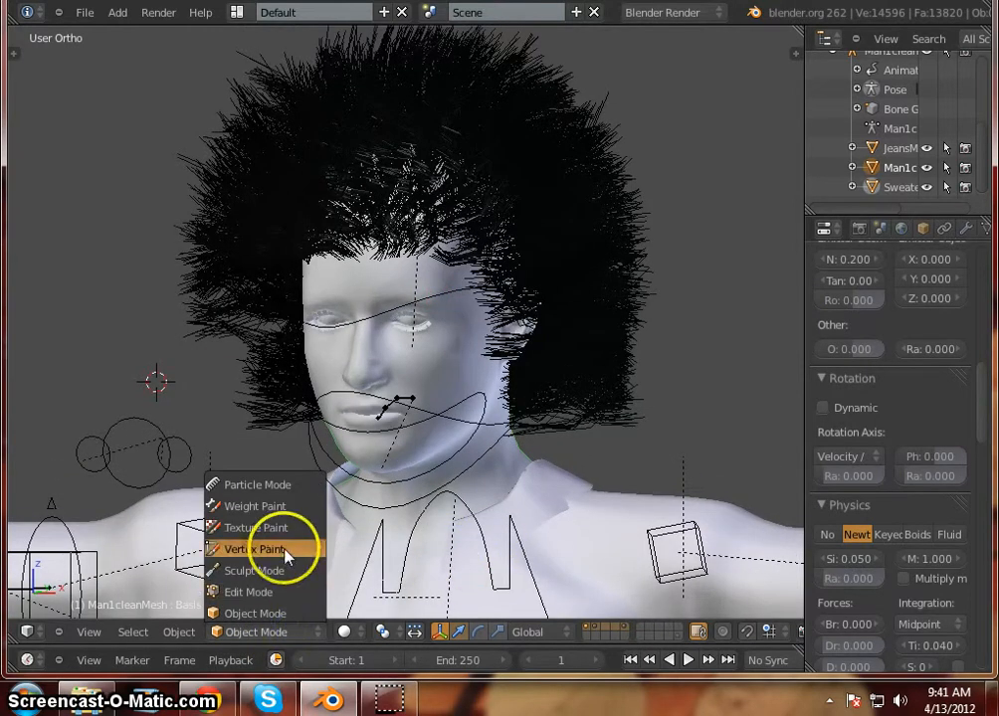
pyautogui.click(295, 487)
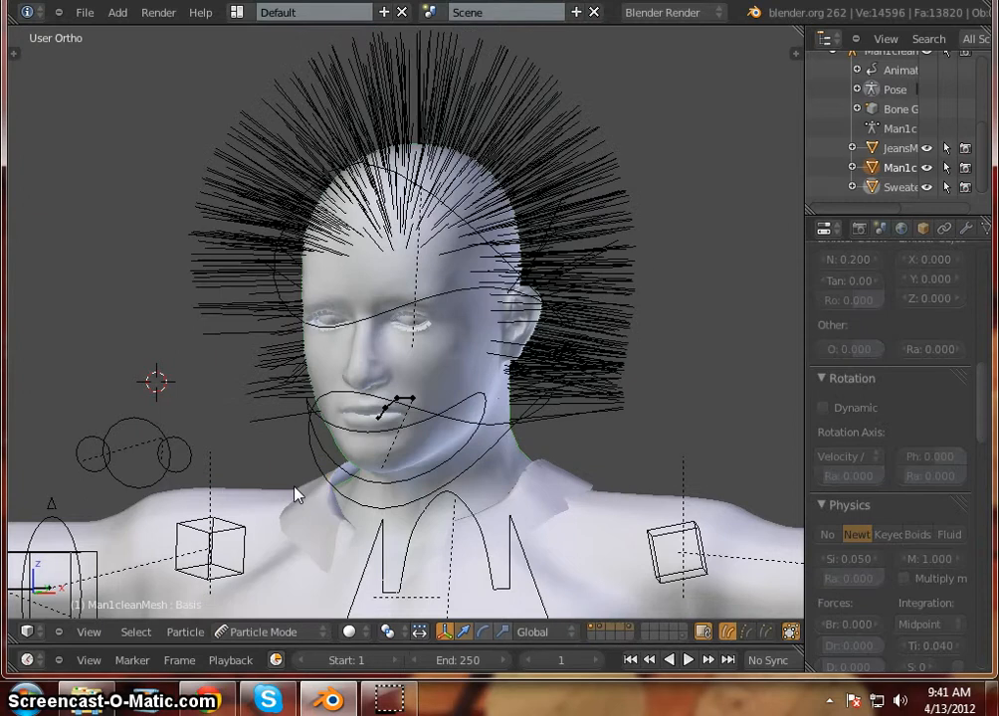
pyautogui.click(13, 51)
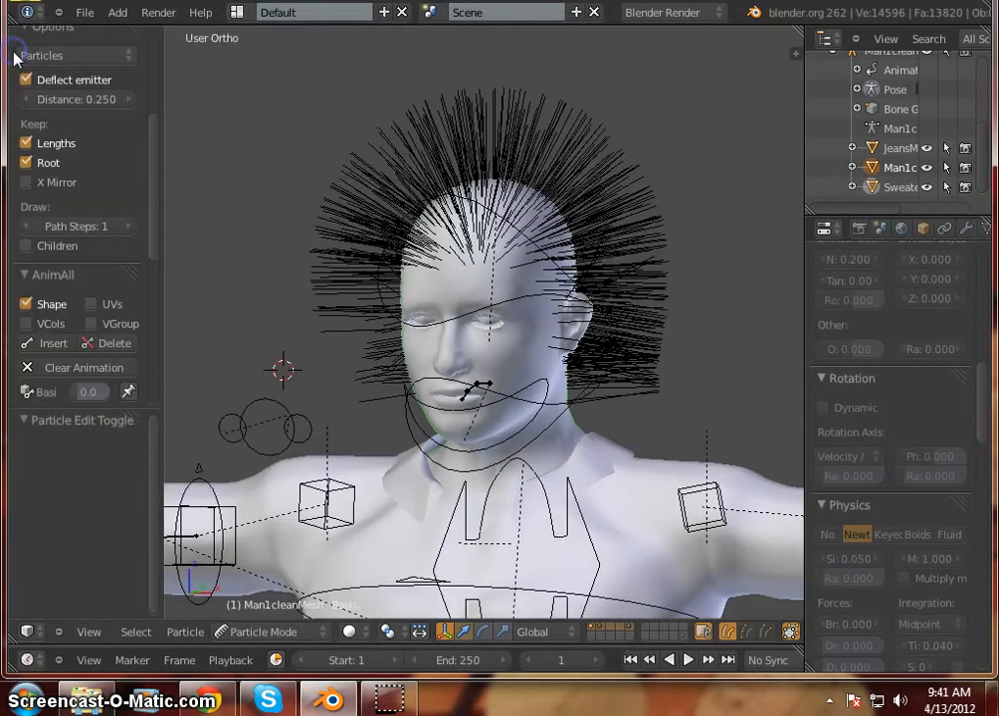
# Look through the hair brushes, the particle editing options and the available editing types
pyautogui.scroll(5, 93, 235)
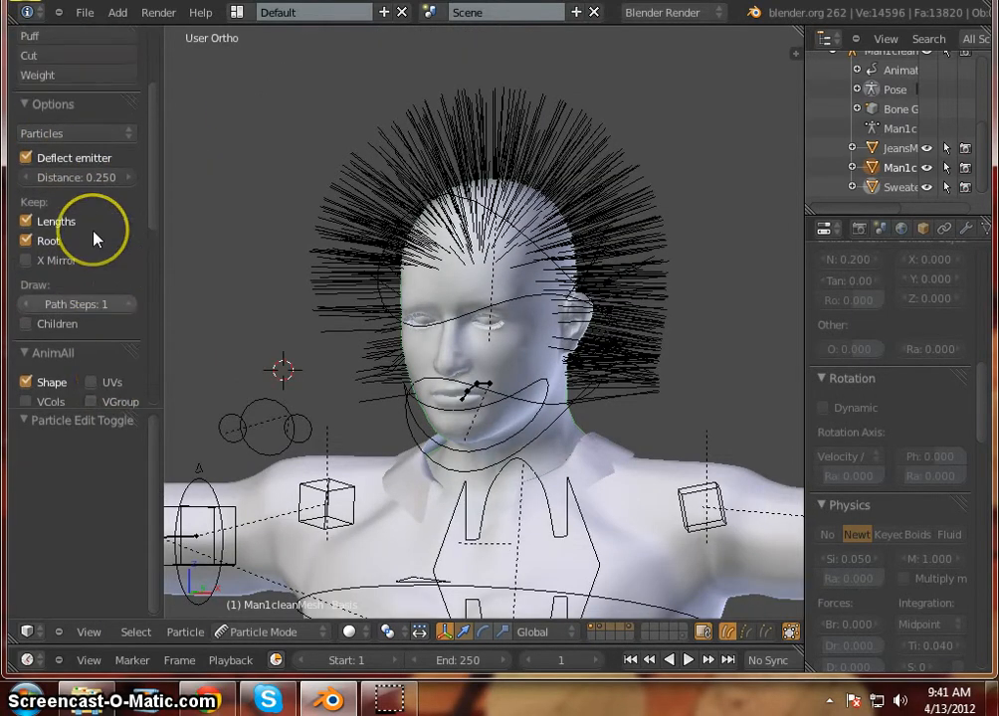
pyautogui.scroll(-10, 93, 240)
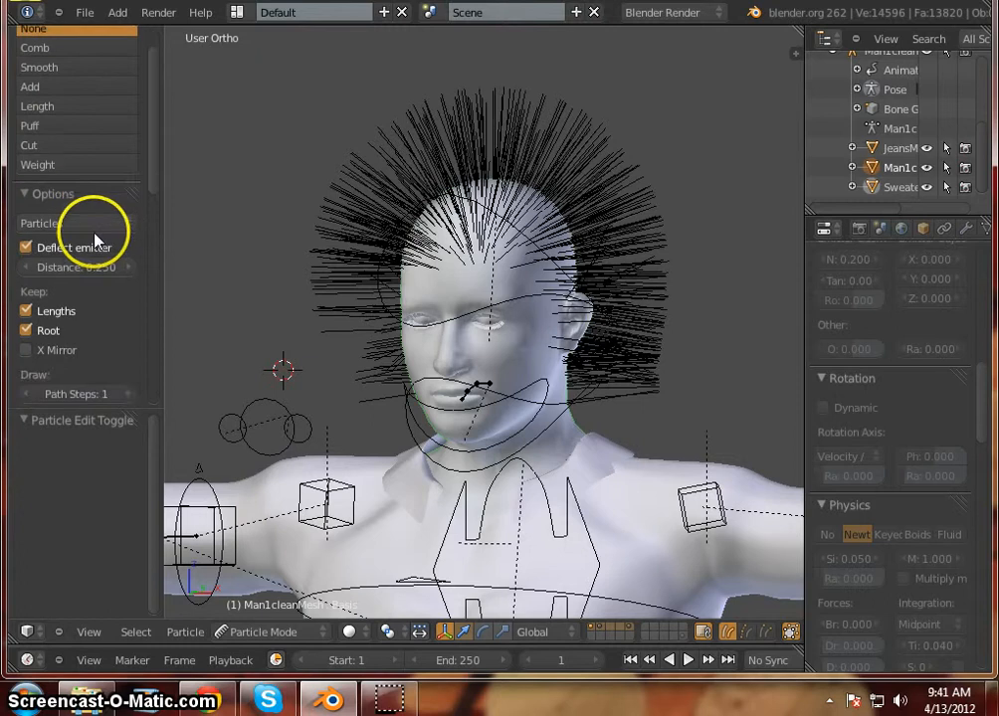
pyautogui.scroll(-3, 95, 248)
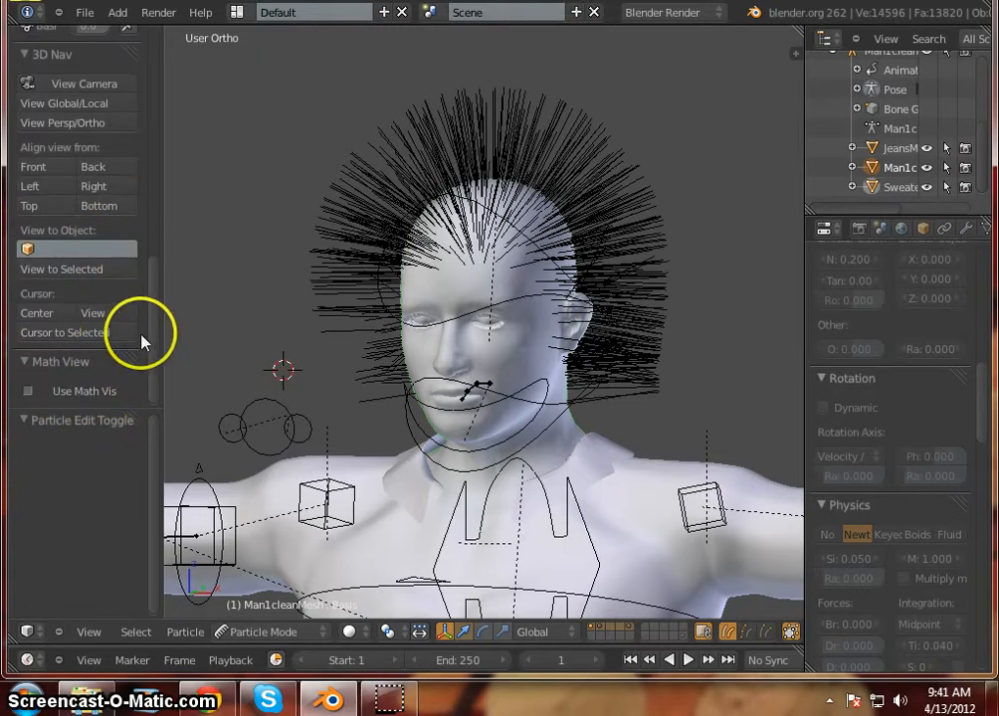
pyautogui.scroll(10, 141, 340)
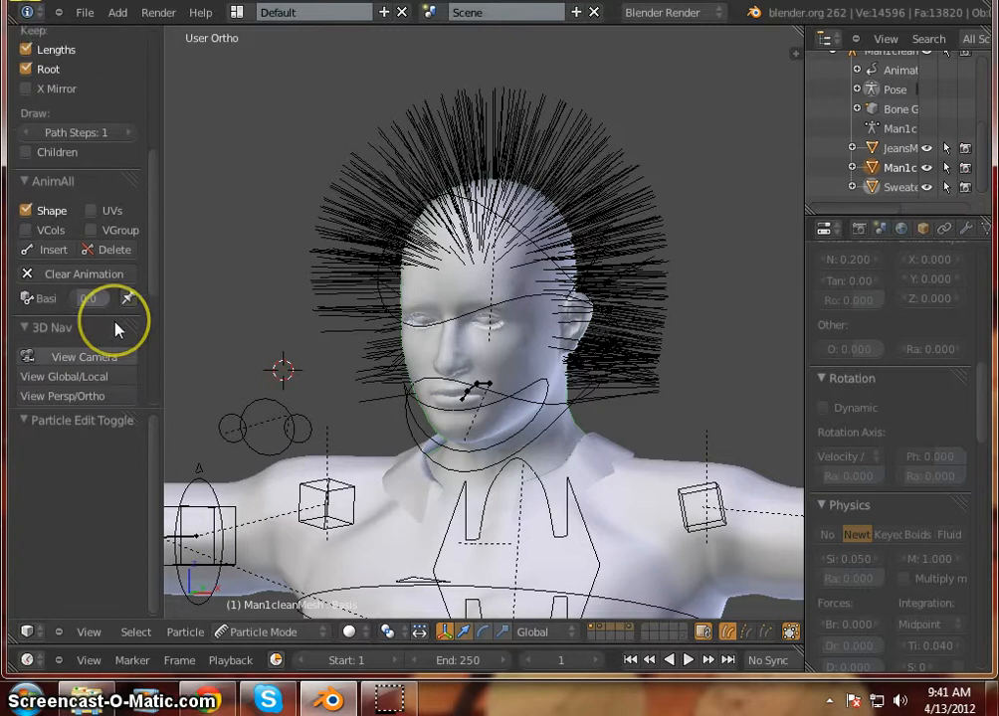
pyautogui.scroll(4, 114, 328)
pyautogui.scroll(3, 111, 289)
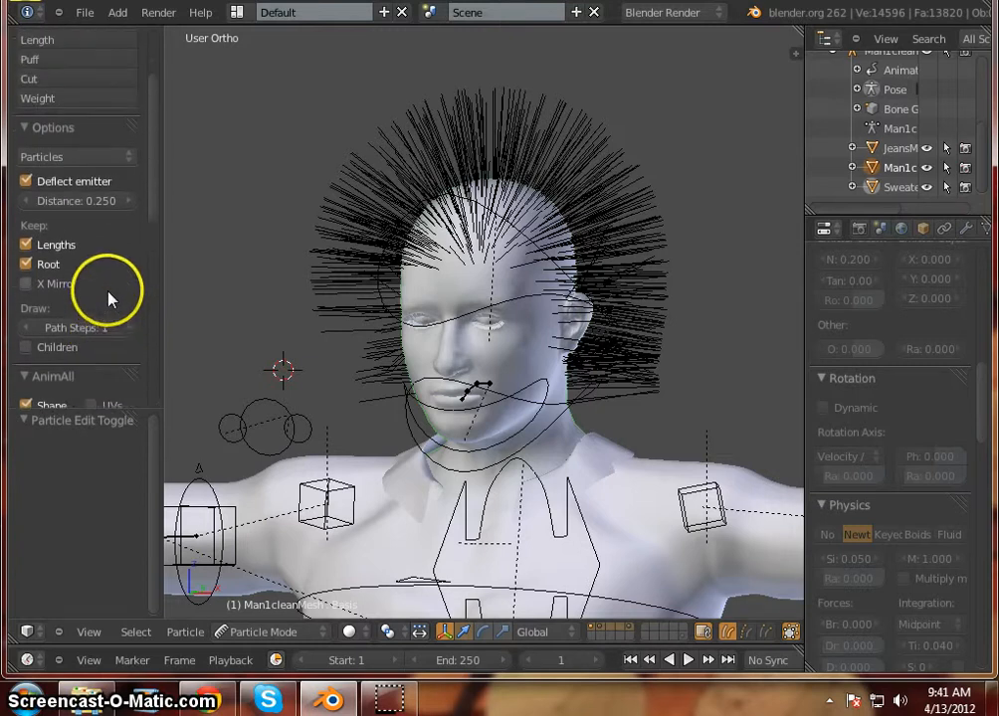
pyautogui.scroll(4, 108, 291)
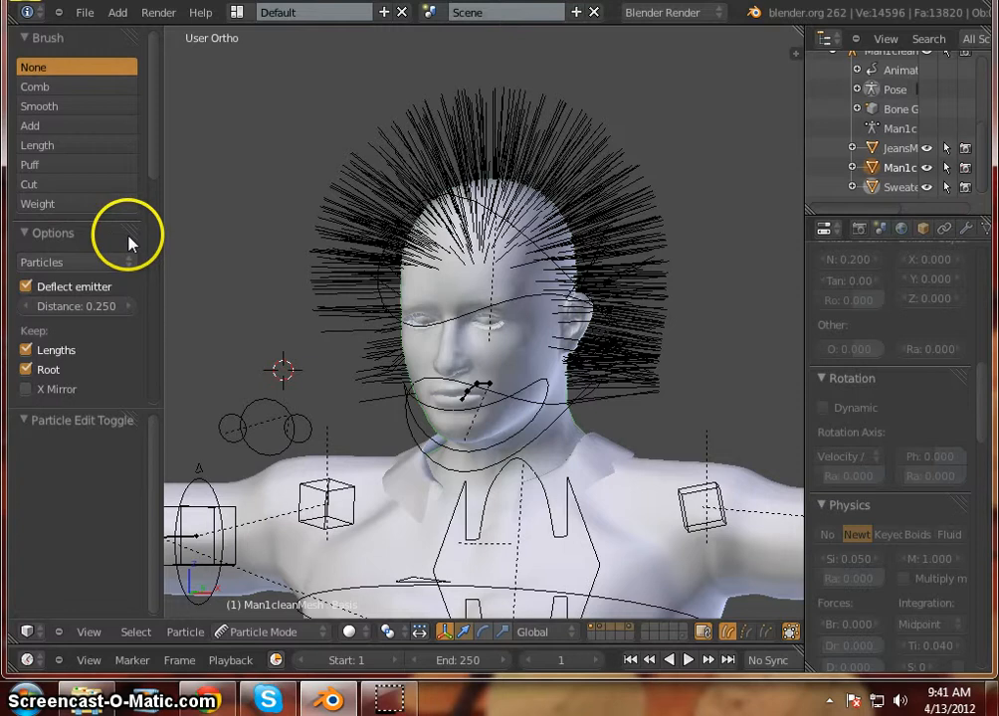
pyautogui.scroll(-4, 128, 234)
pyautogui.scroll(1, 128, 228)
pyautogui.click(126, 185)
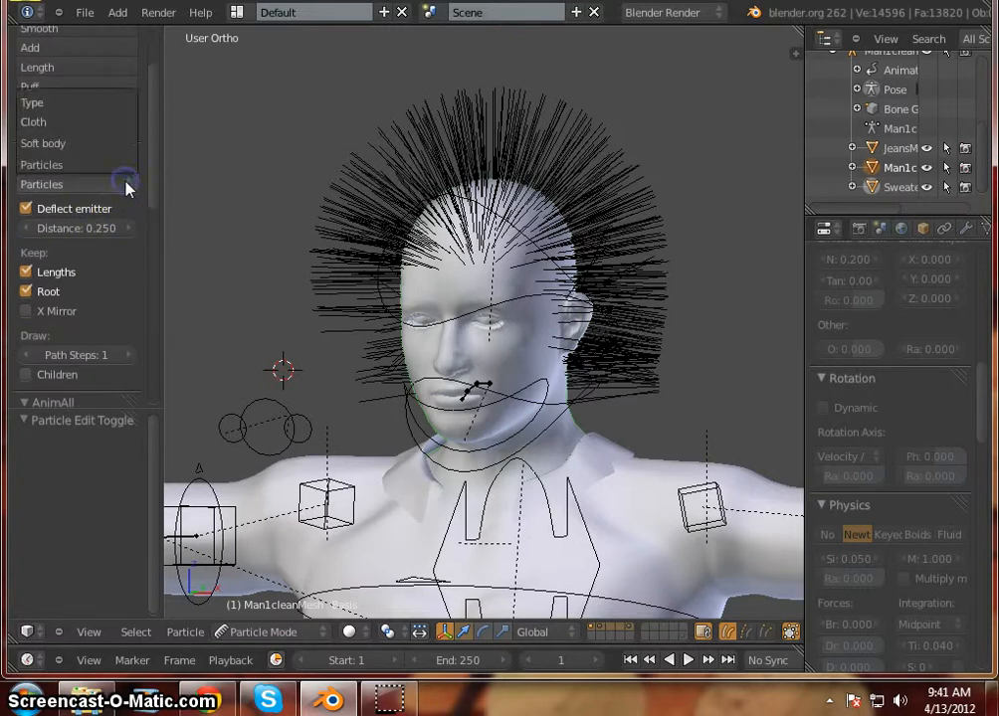
pyautogui.click(127, 259)
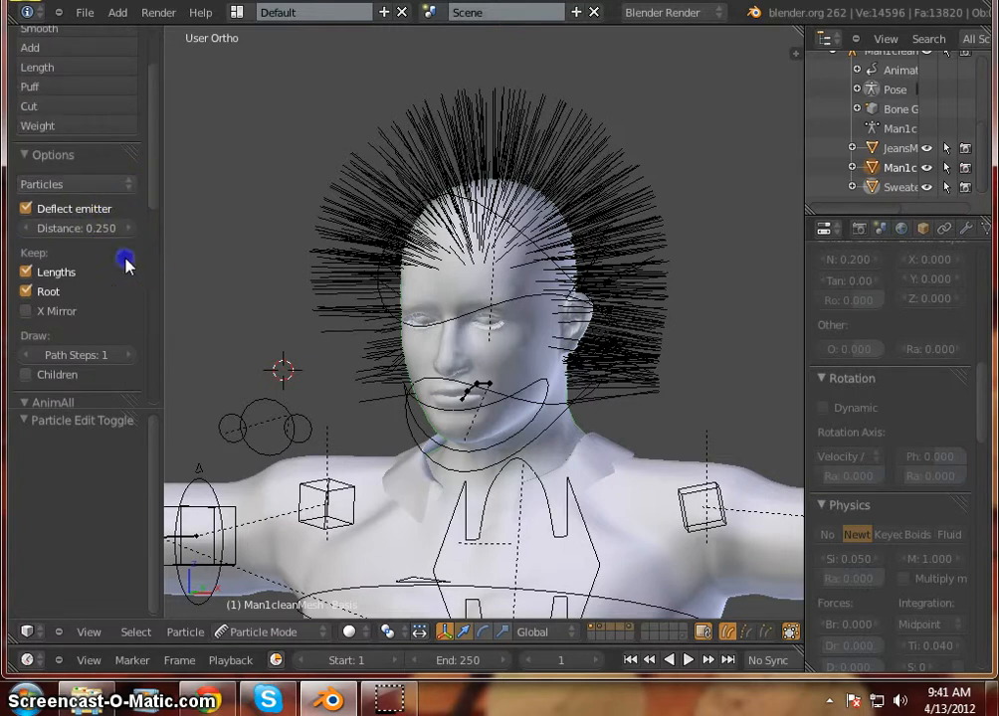
# Temporarily display the child hairs in Particle Mode, inspect them around the head, and hide them again
pyautogui.scroll(-6, 127, 264)
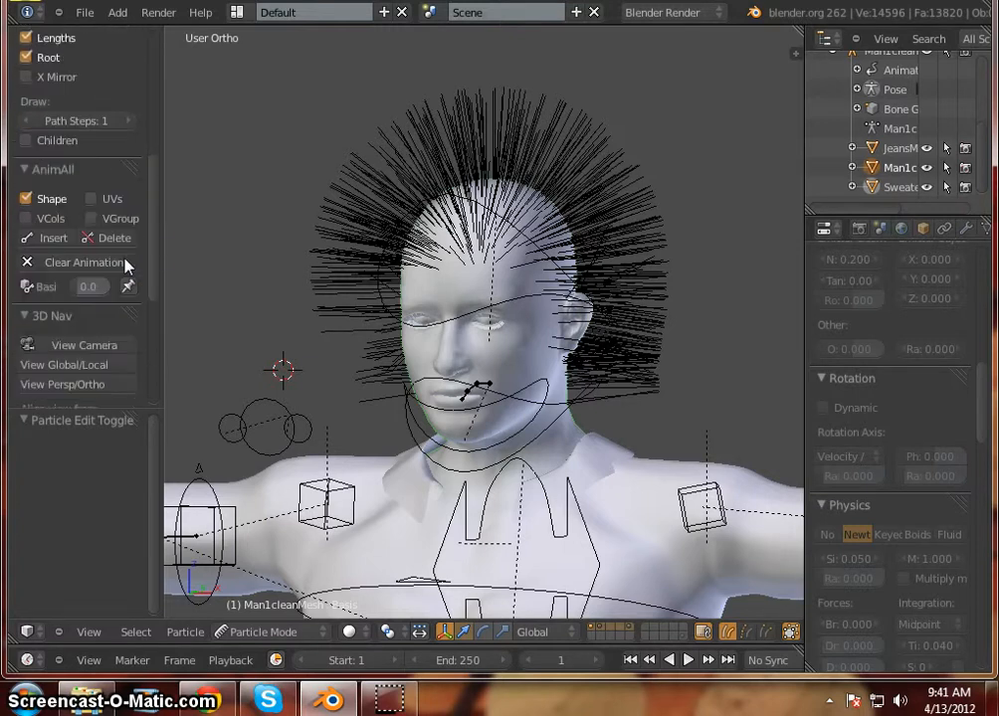
pyautogui.click(27, 140)
pyautogui.scroll(2, 557, 227)
pyautogui.scroll(-2, 555, 225)
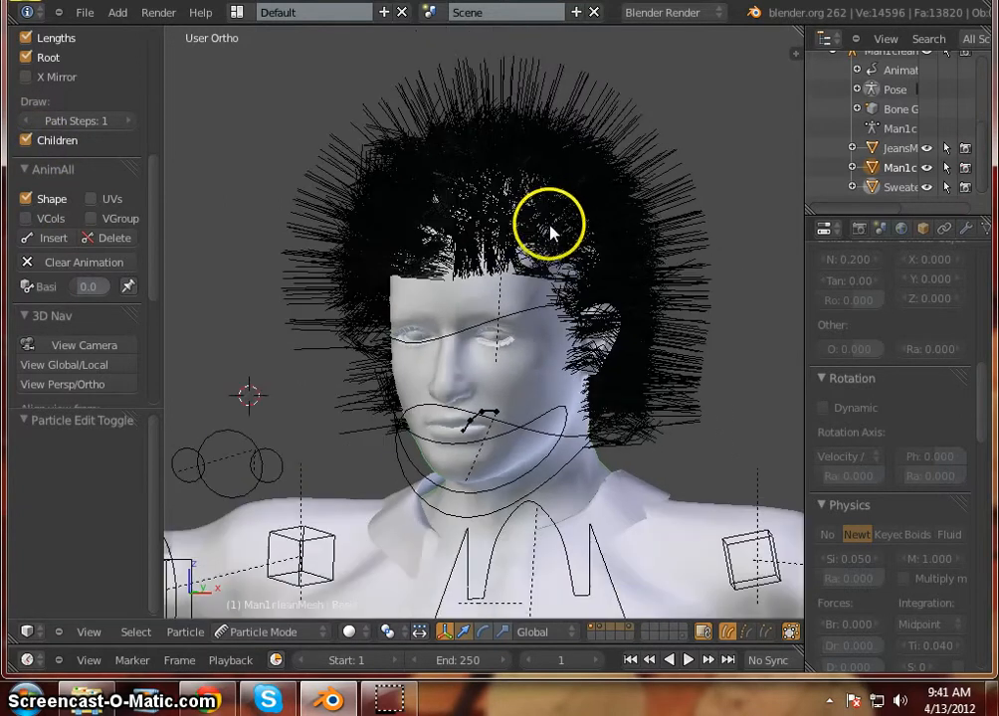
pyautogui.moveTo(512, 353); pyautogui.dragTo(534, 392, button='middle')
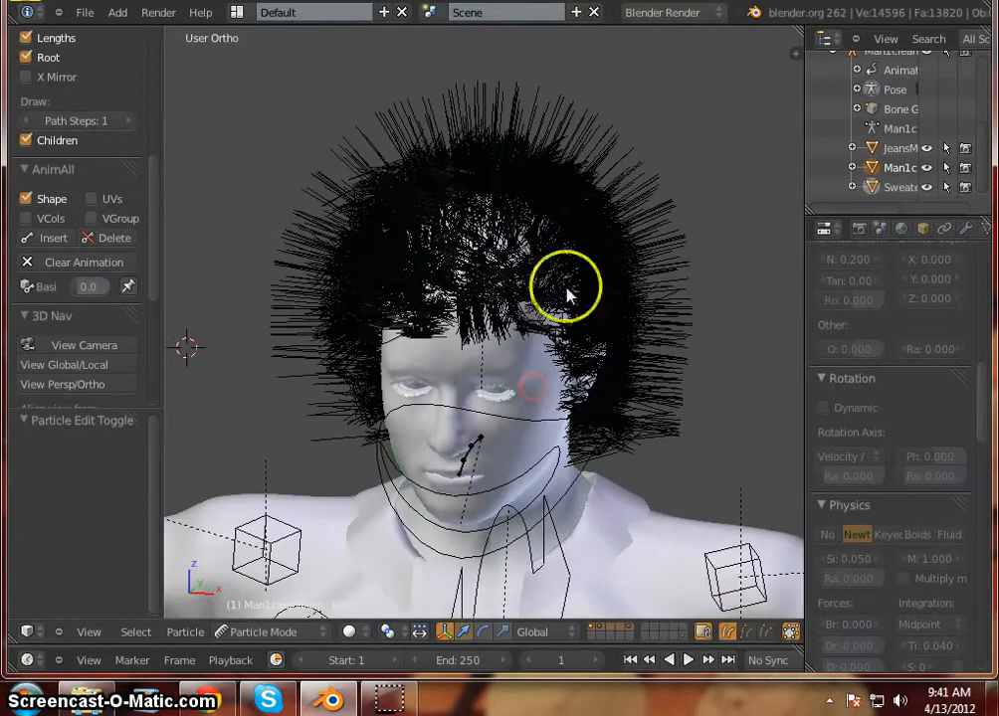
pyautogui.scroll(2, 537, 299)
pyautogui.scroll(-3, 470, 308)
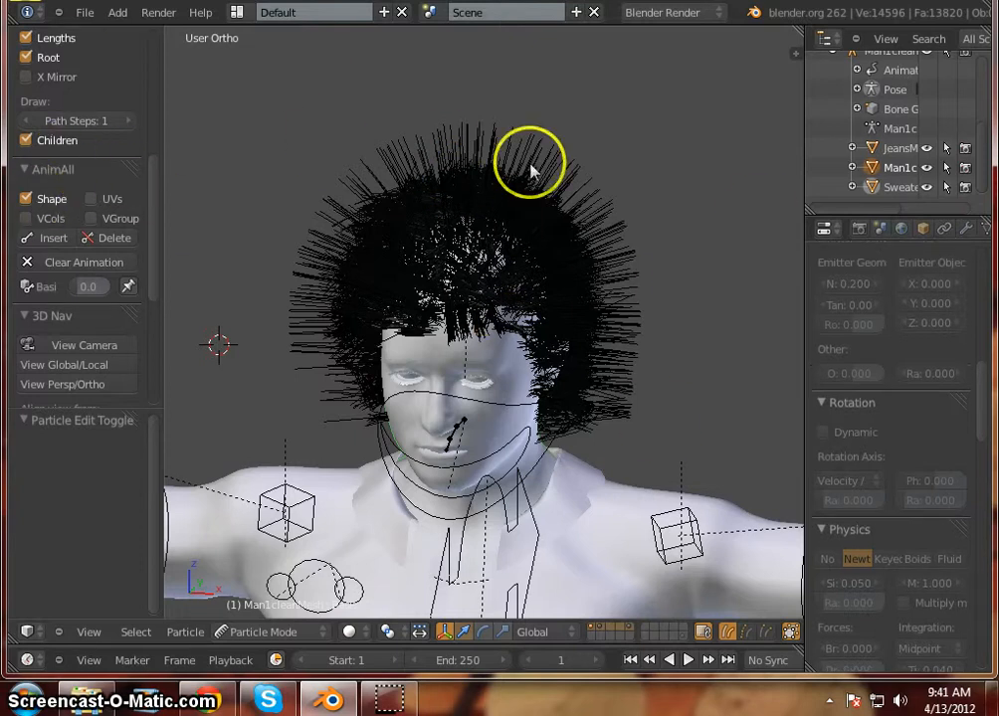
pyautogui.click(27, 142)
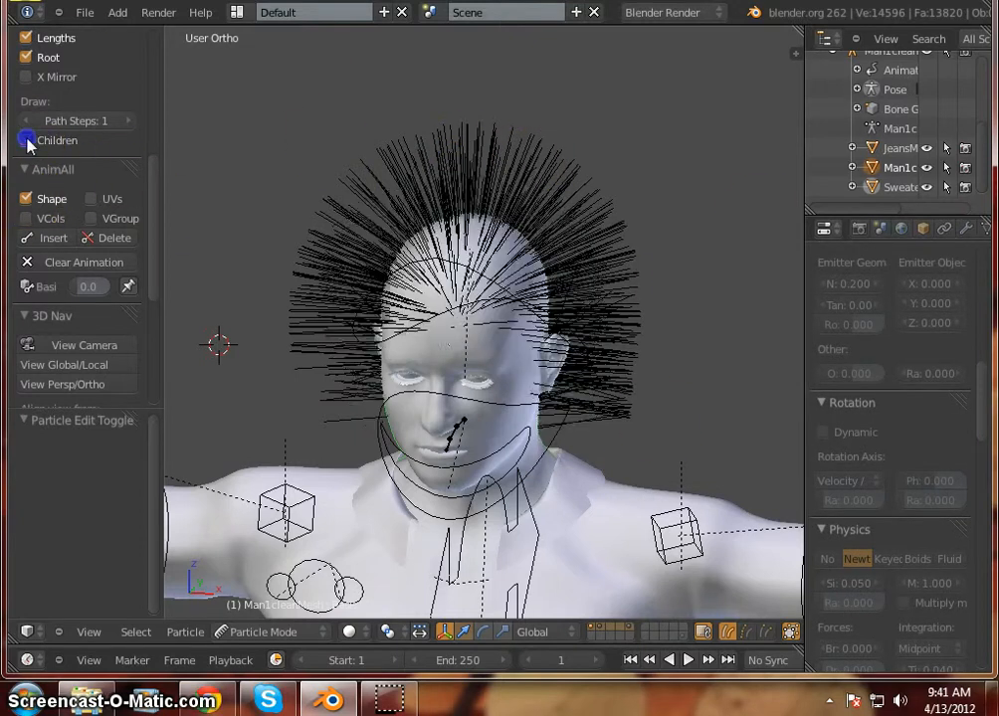
pyautogui.moveTo(491, 212)
pyautogui.mouseDown(button='middle')
pyautogui.moveTo(488, 349)
pyautogui.moveTo(439, 259)
pyautogui.moveTo(470, 386)
pyautogui.moveTo(457, 388)
pyautogui.moveTo(485, 376)
pyautogui.moveTo(467, 338)
pyautogui.mouseUp(button='middle')
# Choose the Comb brush and comb the hair on the top and sides of the head upward from an angled view
pyautogui.scroll(6, 111, 170)
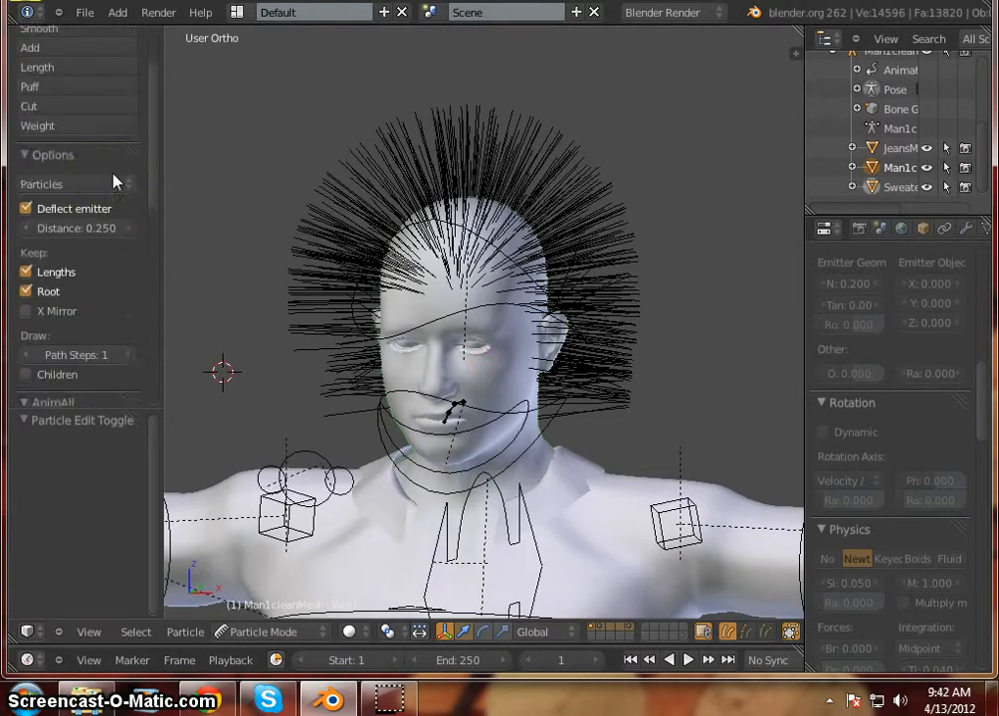
pyautogui.scroll(3, 114, 181)
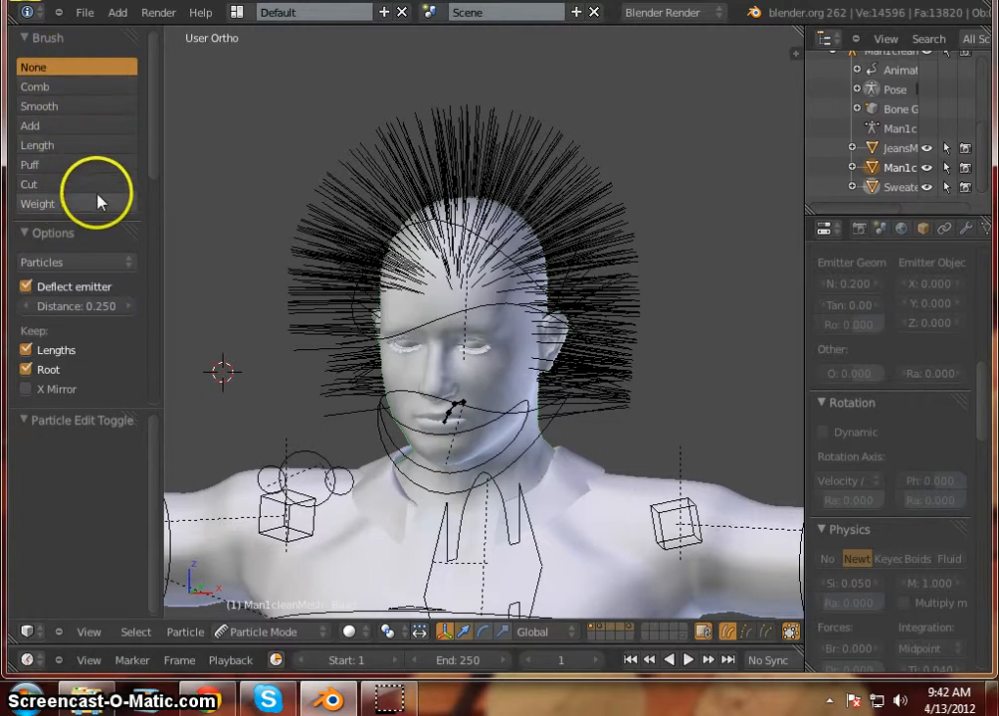
pyautogui.click(101, 89)
pyautogui.moveTo(368, 259)
pyautogui.mouseDown()
pyautogui.moveTo(392, 295)
pyautogui.moveTo(328, 353)
pyautogui.moveTo(330, 379)
pyautogui.moveTo(336, 328)
pyautogui.moveTo(397, 163)
pyautogui.mouseUp()
pyautogui.moveTo(445, 323)
pyautogui.mouseDown()
pyautogui.moveTo(428, 252)
pyautogui.moveTo(492, 134)
pyautogui.moveTo(504, 294)
pyautogui.moveTo(575, 138)
pyautogui.moveTo(586, 350)
pyautogui.moveTo(640, 186)
pyautogui.moveTo(569, 424)
pyautogui.moveTo(646, 276)
pyautogui.moveTo(591, 457)
pyautogui.moveTo(575, 370)
pyautogui.moveTo(415, 435)
pyautogui.moveTo(379, 489)
pyautogui.moveTo(404, 458)
pyautogui.mouseUp()
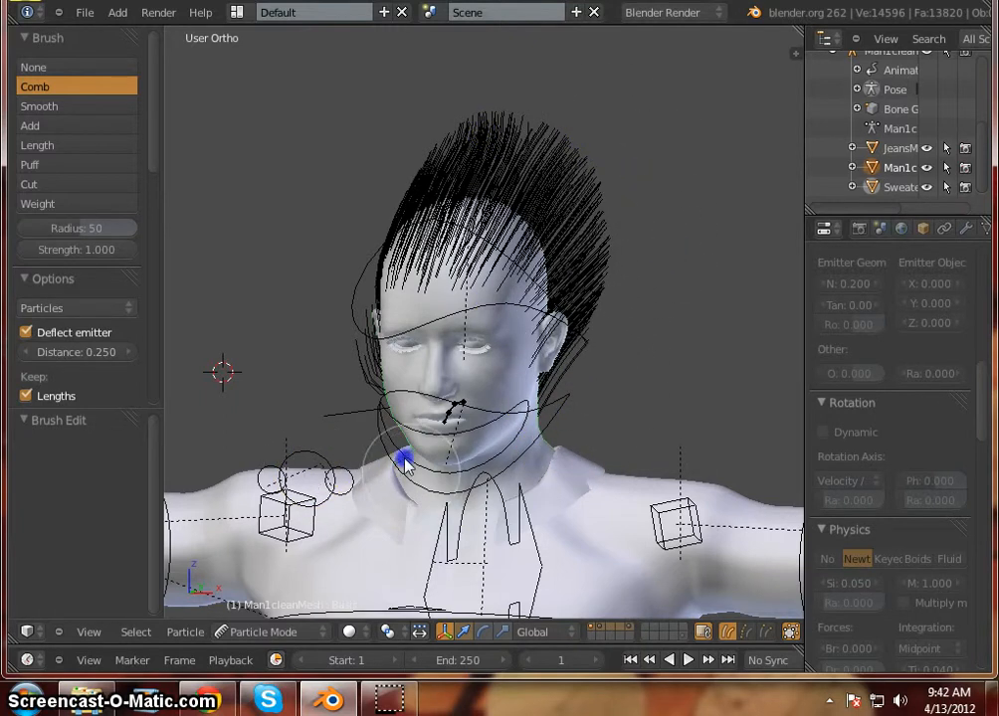
pyautogui.moveTo(311, 256)
pyautogui.mouseDown()
pyautogui.moveTo(390, 453)
pyautogui.moveTo(388, 183)
pyautogui.moveTo(397, 318)
pyautogui.moveTo(522, 87)
pyautogui.mouseUp()
pyautogui.moveTo(515, 284); pyautogui.dragTo(566, 156)
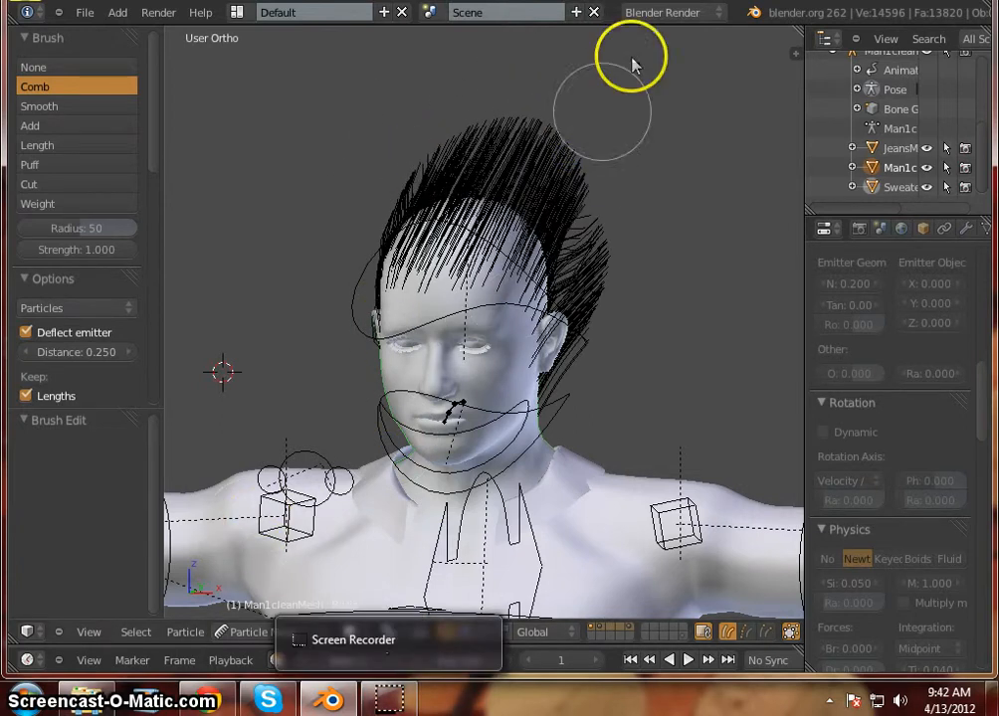
# From the front view, comb the hair on the top and both sides of the head straight up
pyautogui.press('KP_1')
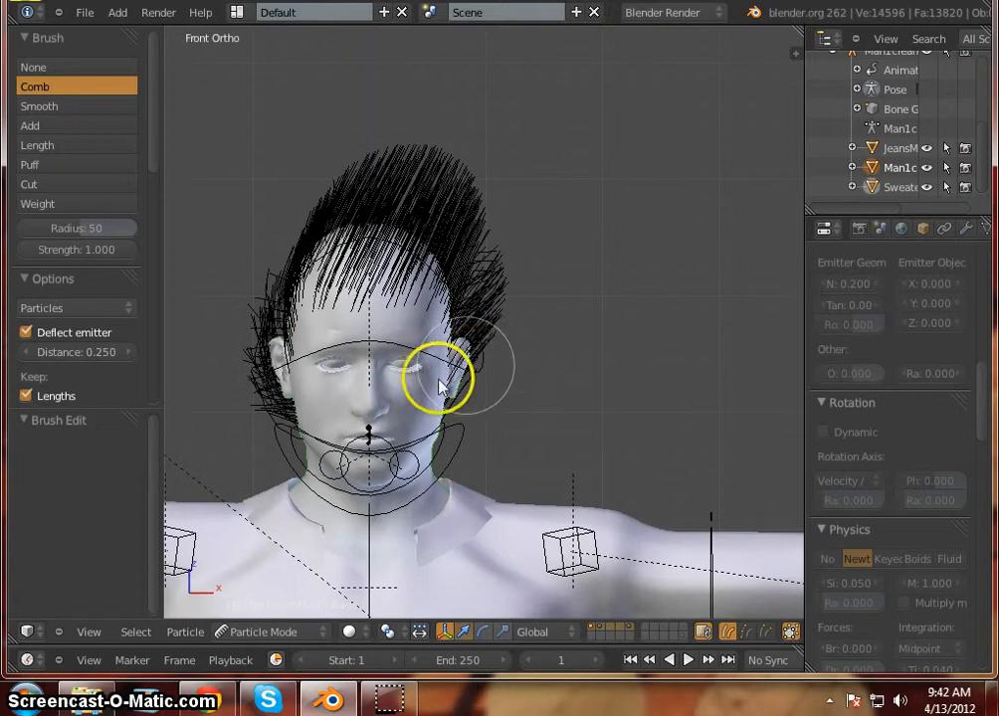
pyautogui.moveTo(473, 239)
pyautogui.mouseDown()
pyautogui.moveTo(500, 276)
pyautogui.moveTo(348, 286)
pyautogui.moveTo(371, 112)
pyautogui.mouseUp()
pyautogui.moveTo(418, 336); pyautogui.dragTo(408, 117)
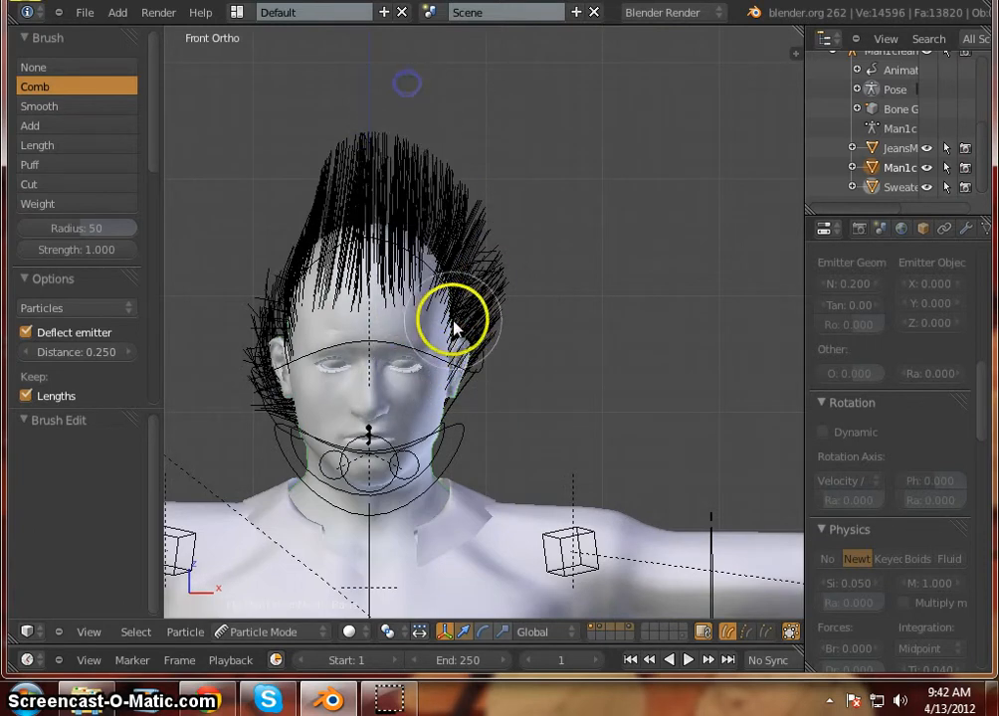
pyautogui.moveTo(452, 323); pyautogui.dragTo(433, 118)
pyautogui.moveTo(297, 343); pyautogui.dragTo(289, 128)
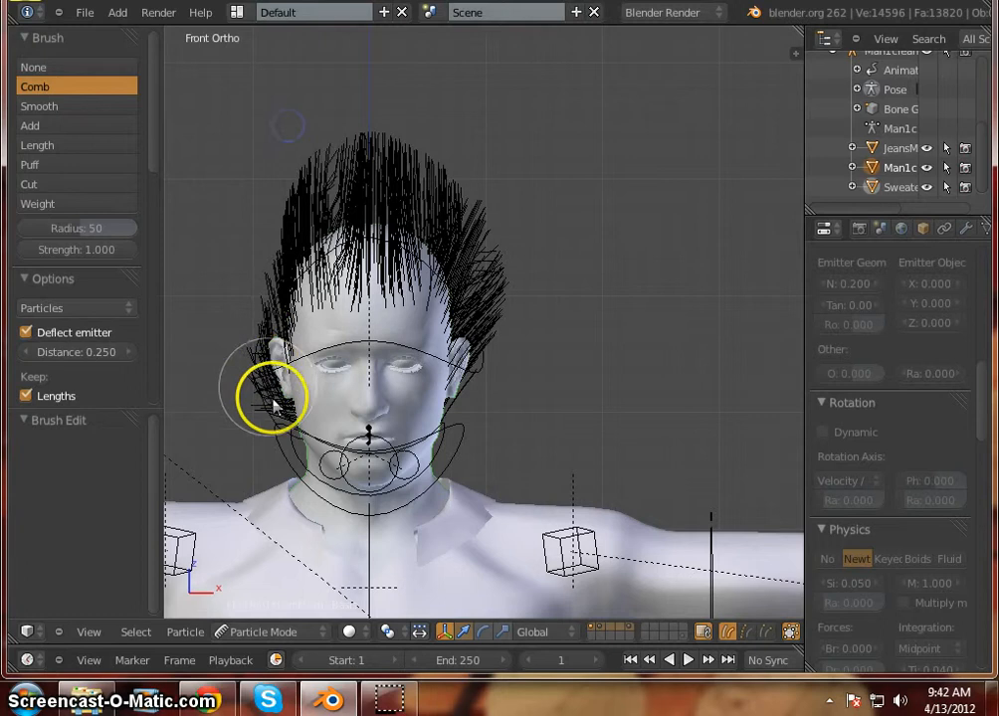
pyautogui.moveTo(273, 409)
pyautogui.mouseDown()
pyautogui.moveTo(264, 395)
pyautogui.moveTo(254, 204)
pyautogui.mouseUp()
pyautogui.moveTo(302, 386); pyautogui.dragTo(318, 179)
pyautogui.moveTo(272, 390); pyautogui.dragTo(296, 179)
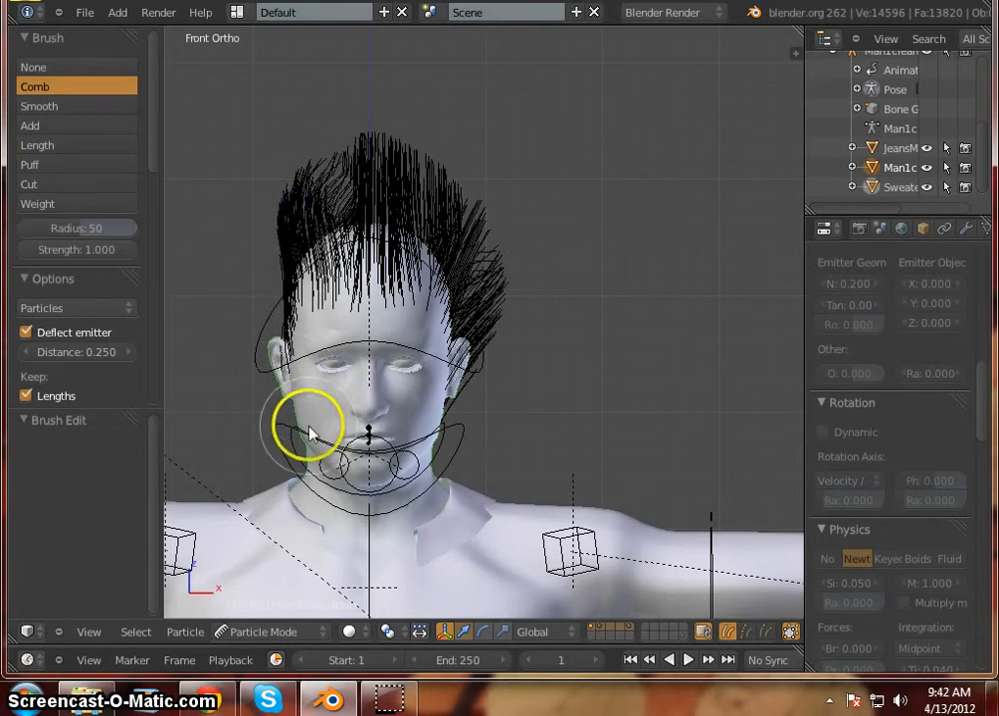
pyautogui.moveTo(307, 417); pyautogui.dragTo(308, 145)
pyautogui.moveTo(398, 315); pyautogui.dragTo(377, 121)
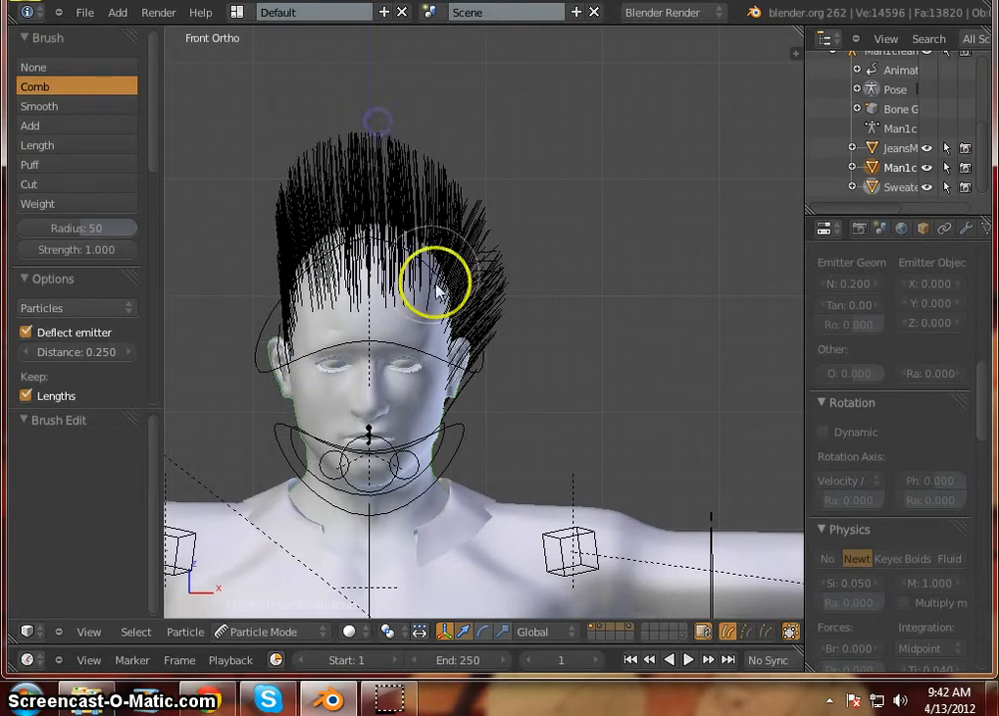
pyautogui.moveTo(461, 335)
pyautogui.mouseDown()
pyautogui.moveTo(452, 324)
pyautogui.moveTo(447, 133)
pyautogui.mouseUp()
pyautogui.moveTo(492, 349); pyautogui.dragTo(474, 152)
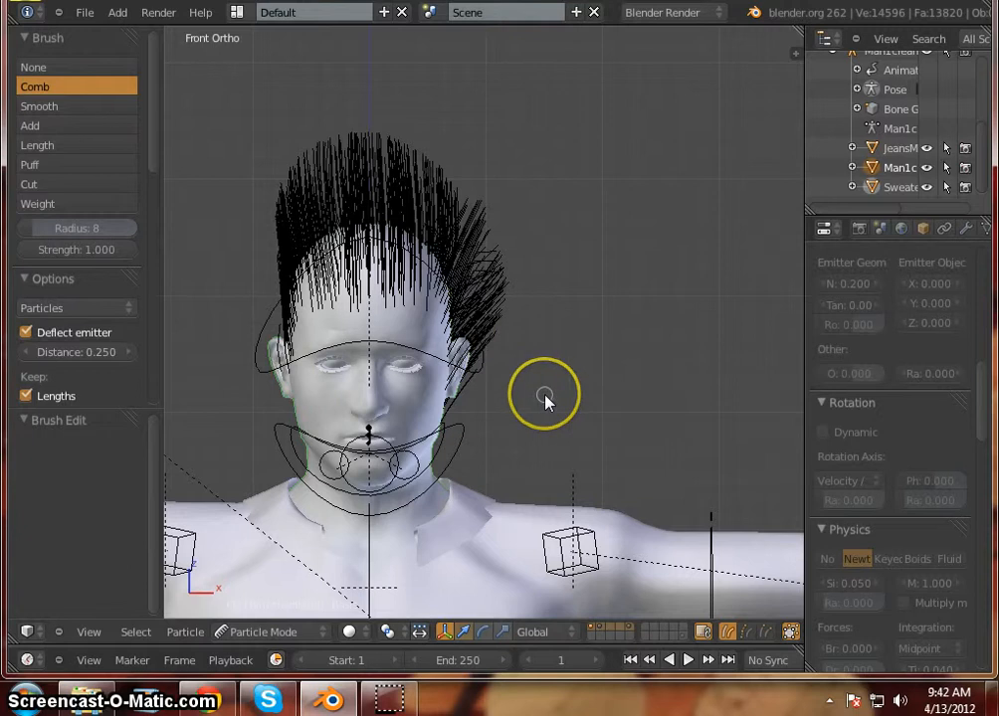
# From the right side view, comb the strands in front of the ear downward with the Comb brush at radius 8
pyautogui.press('KP_3')
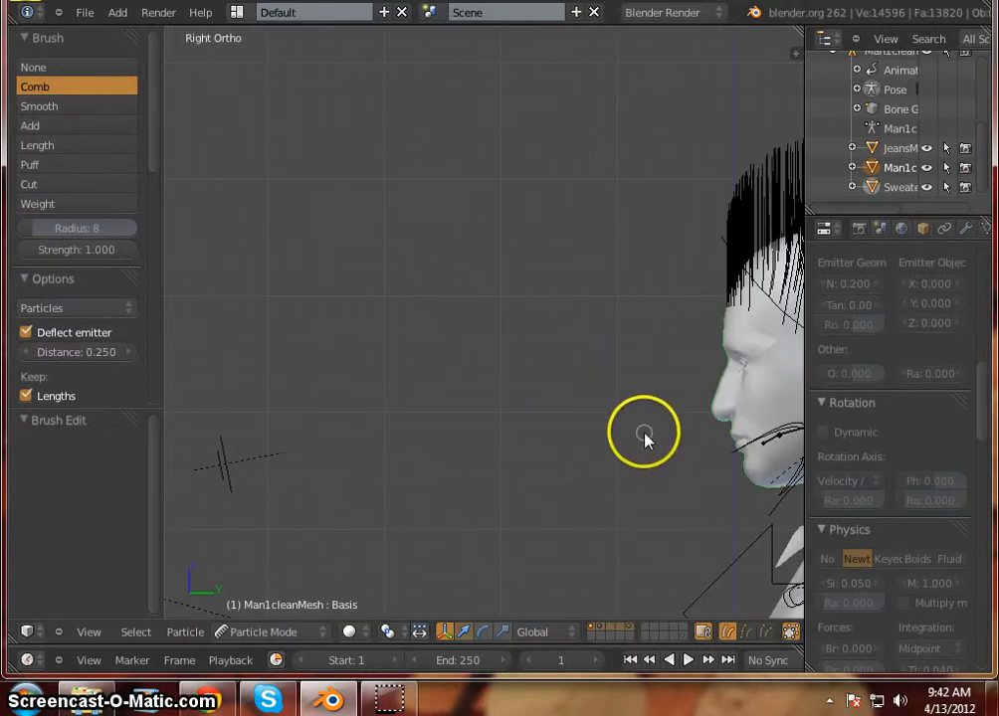
pyautogui.keyDown('shift'); pyautogui.moveTo(640, 429); pyautogui.dragTo(295, 413, button='middle'); pyautogui.keyUp('shift')
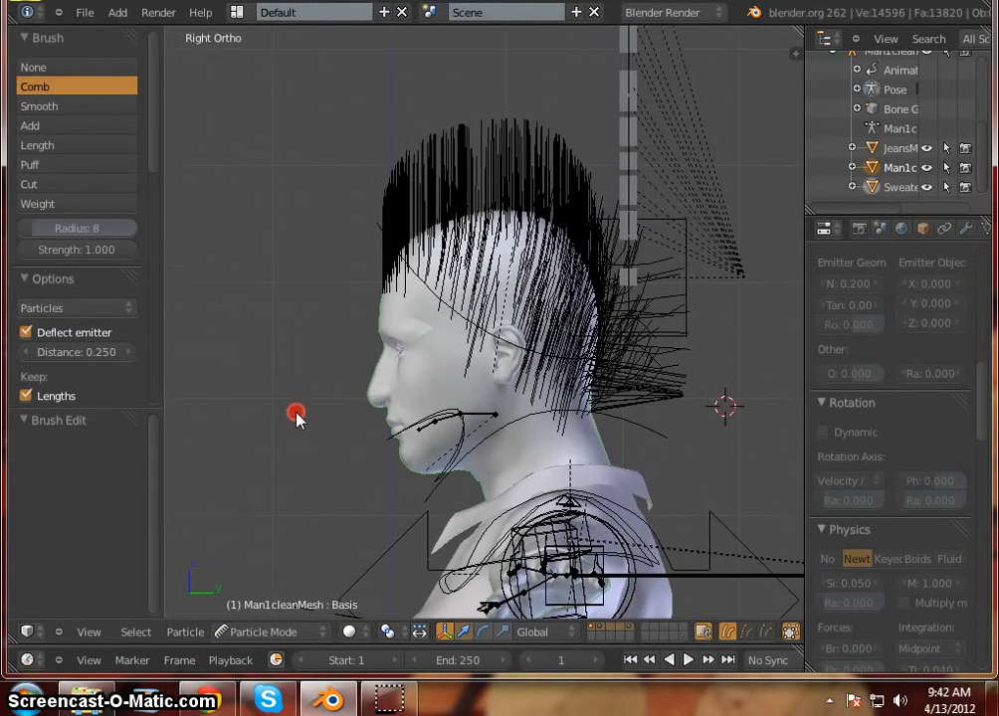
pyautogui.moveTo(463, 344)
pyautogui.mouseDown()
pyautogui.moveTo(480, 360)
pyautogui.moveTo(477, 392)
pyautogui.moveTo(512, 485)
pyautogui.mouseUp()
pyautogui.moveTo(484, 373); pyautogui.dragTo(509, 500)
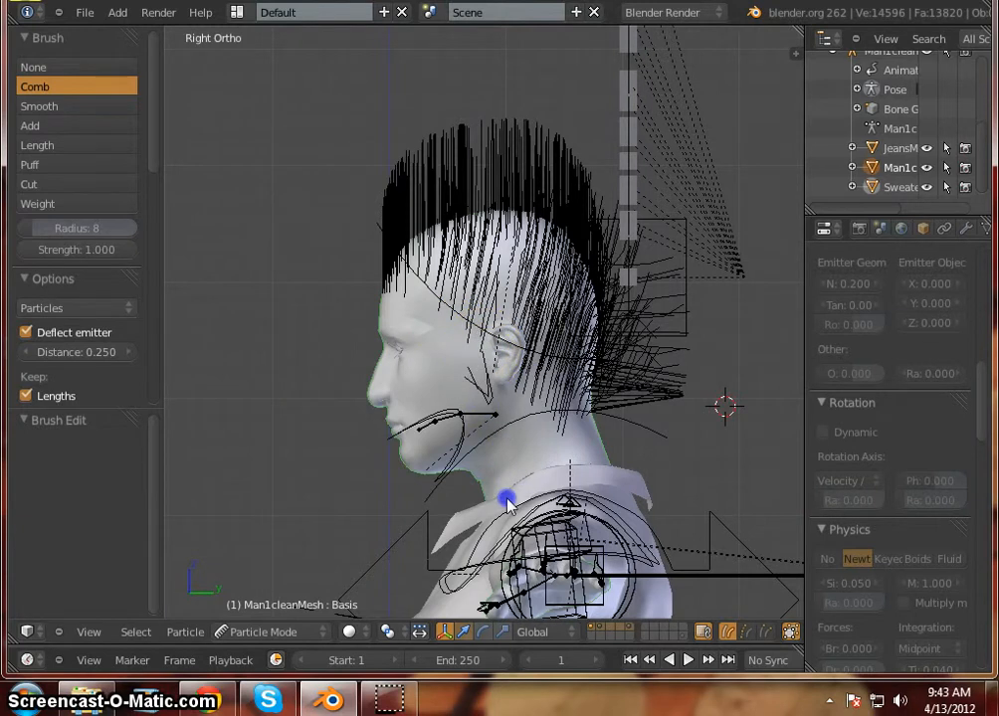
pyautogui.moveTo(479, 357); pyautogui.dragTo(475, 508)
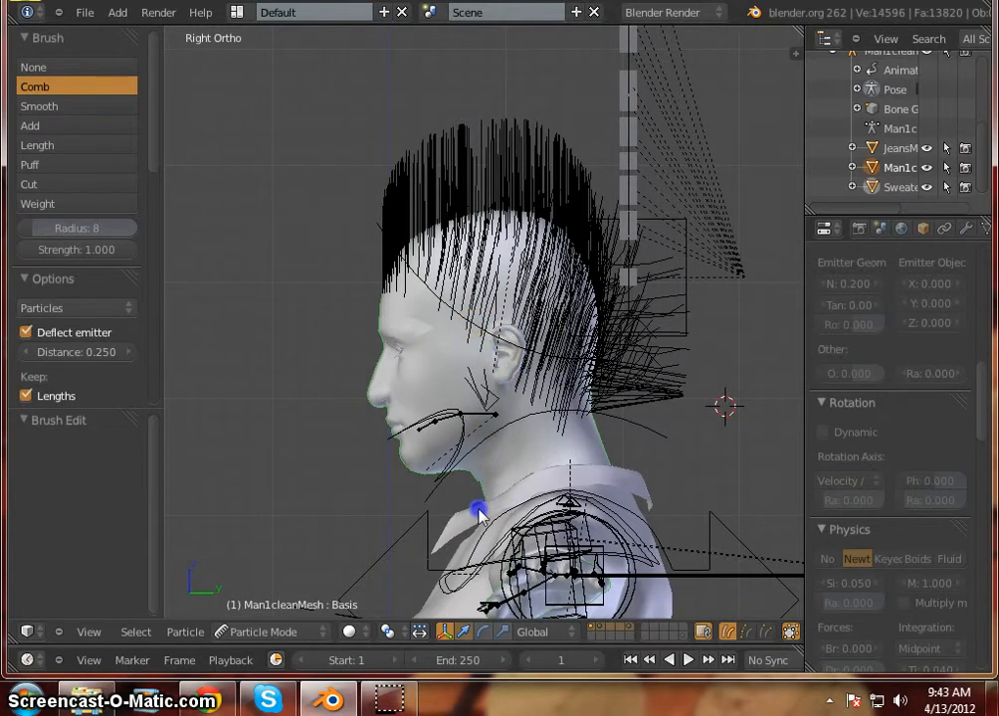
pyautogui.click(479, 436)
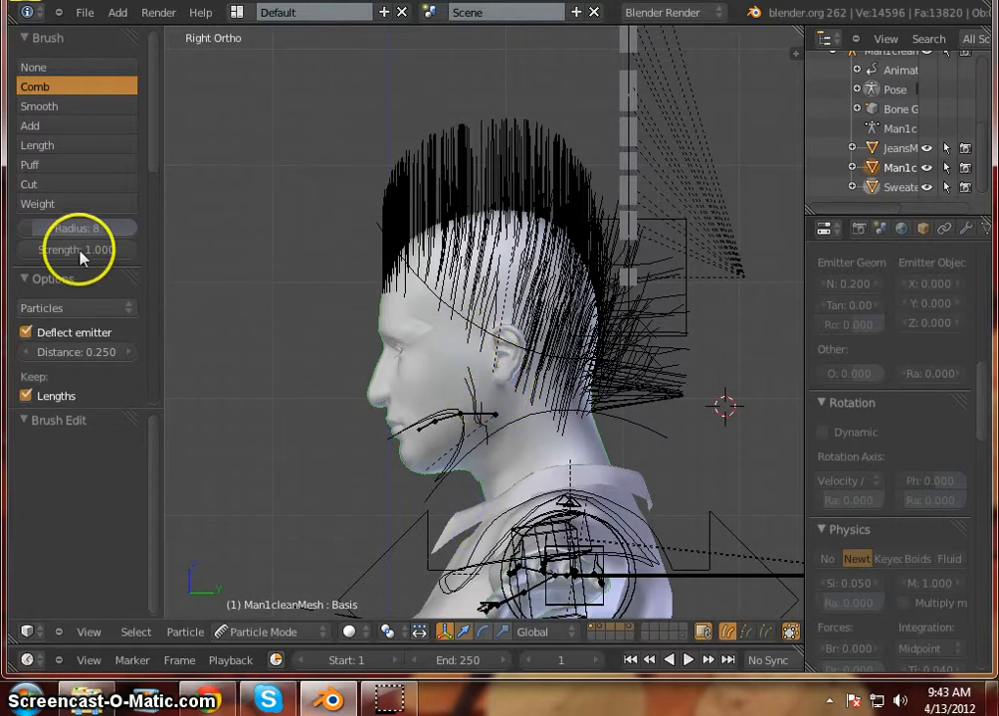
# Set the Comb brush radius to 23, comb the sideburn strands down, and sweep the hair above the ear up and back
pyautogui.moveTo(45, 232); pyautogui.dragTo(61, 231)
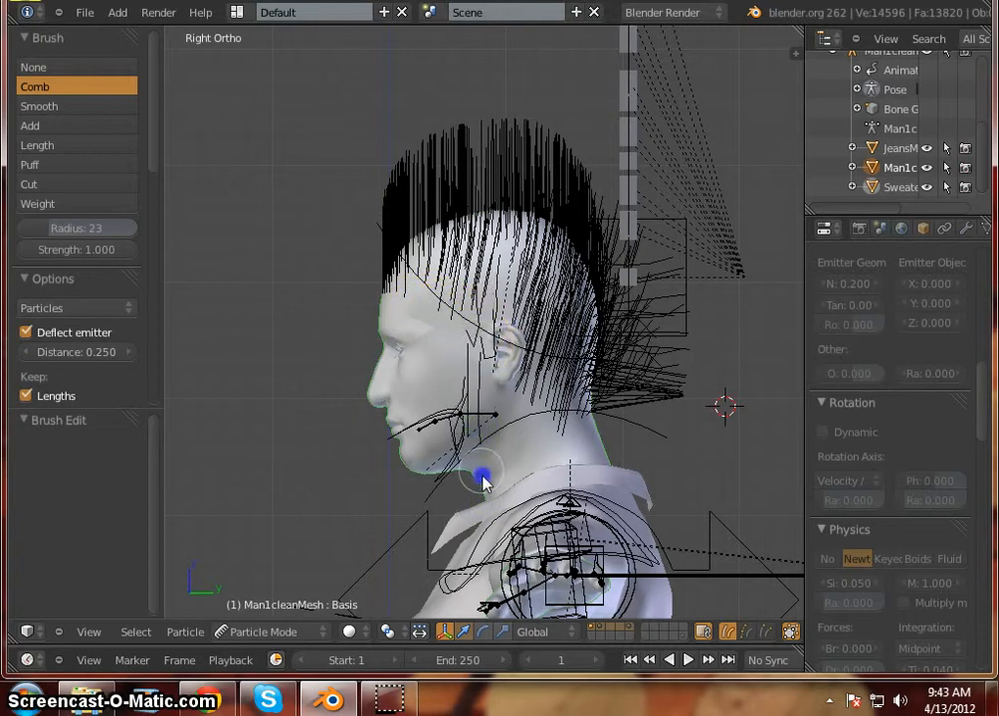
pyautogui.moveTo(463, 381)
pyautogui.mouseDown()
pyautogui.moveTo(457, 425)
pyautogui.moveTo(485, 503)
pyautogui.mouseUp()
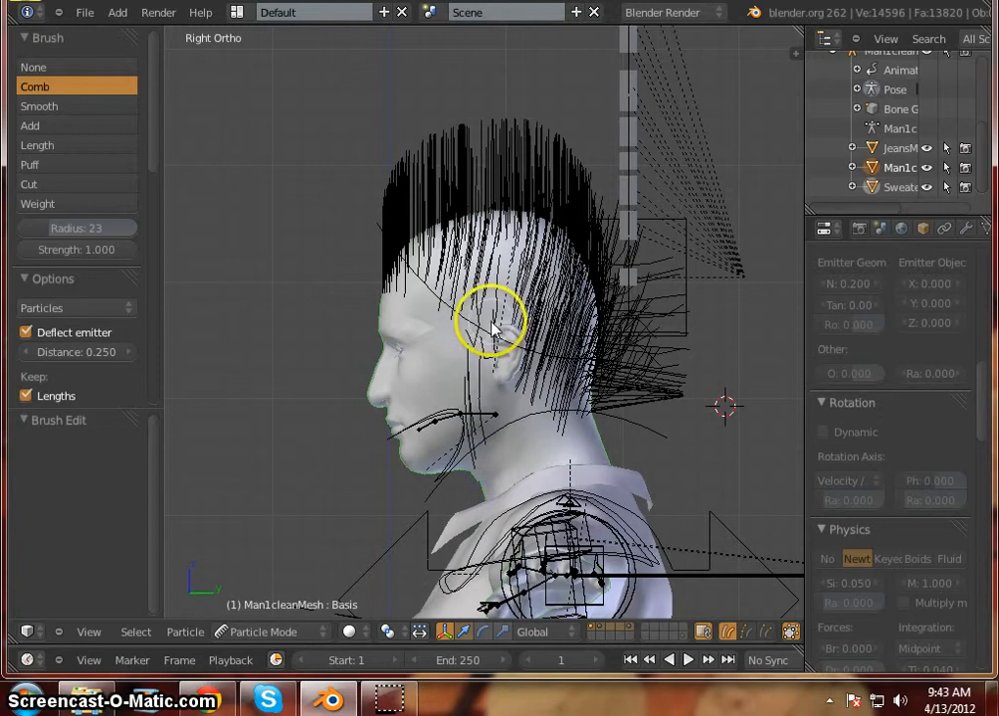
pyautogui.moveTo(484, 325); pyautogui.dragTo(517, 262)
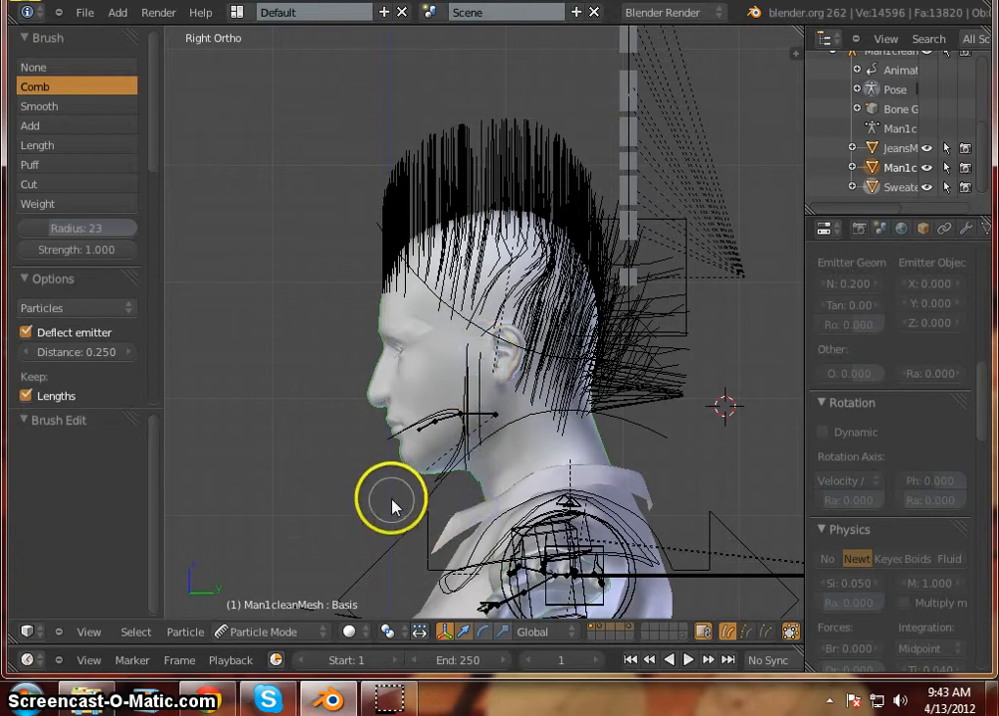
# Comb the strands in front of the ear on the opposite side of the head downward into a sideburn
pyautogui.moveTo(390, 500)
pyautogui.mouseDown(button='middle')
pyautogui.moveTo(510, 479)
pyautogui.moveTo(665, 494)
pyautogui.moveTo(718, 474)
pyautogui.moveTo(771, 485)
pyautogui.mouseUp(button='middle')
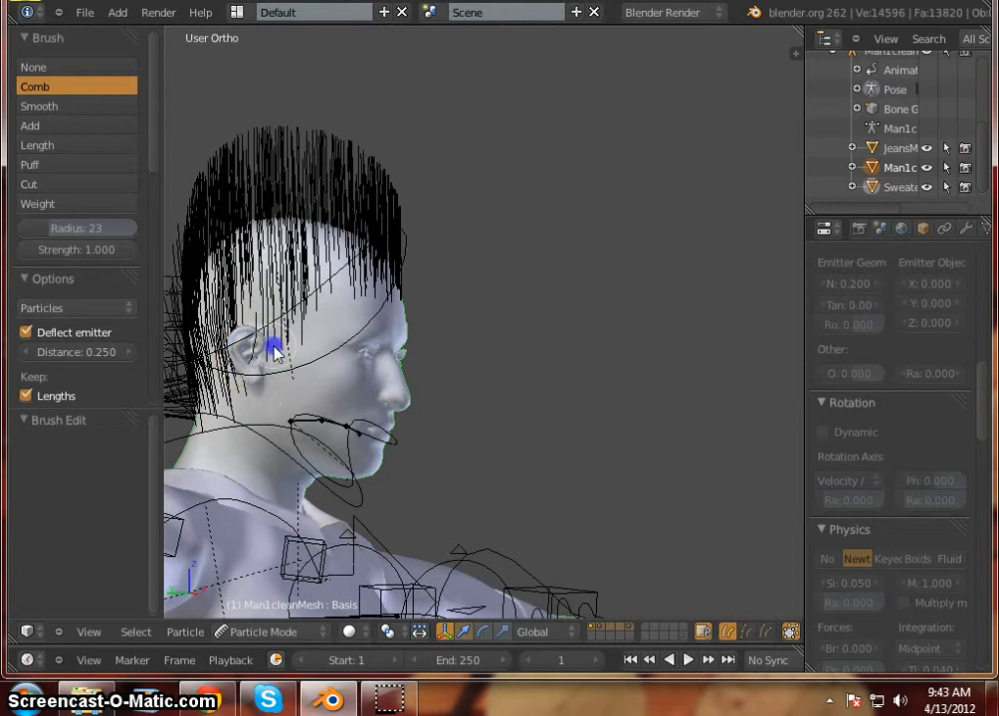
pyautogui.moveTo(262, 314); pyautogui.dragTo(281, 418)
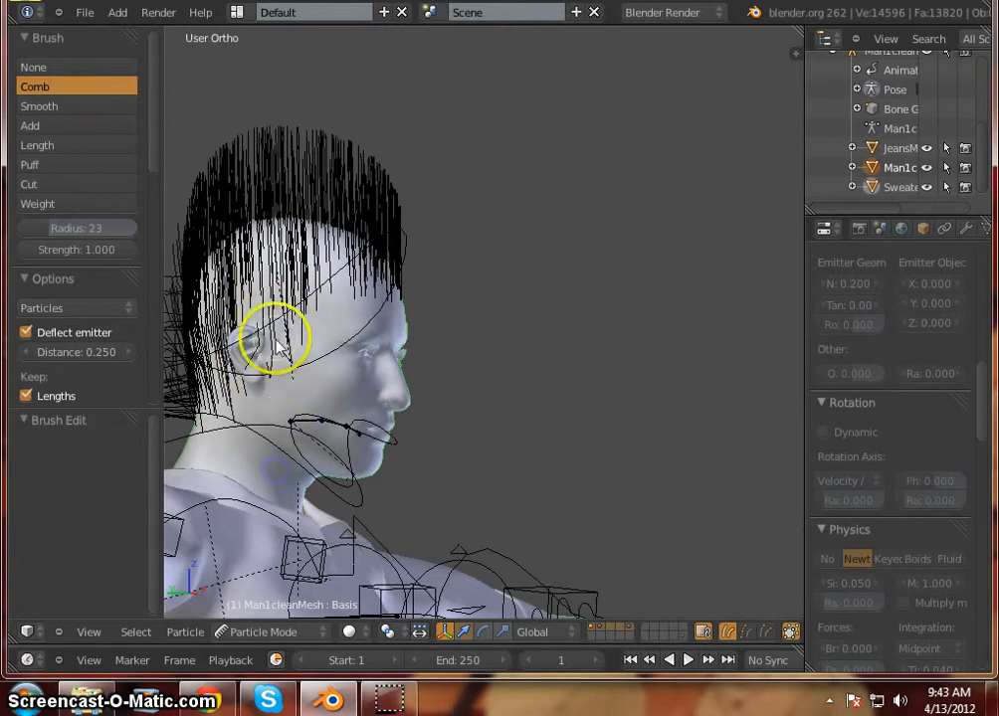
pyautogui.moveTo(278, 343); pyautogui.dragTo(299, 454)
pyautogui.moveTo(298, 369); pyautogui.dragTo(285, 515)
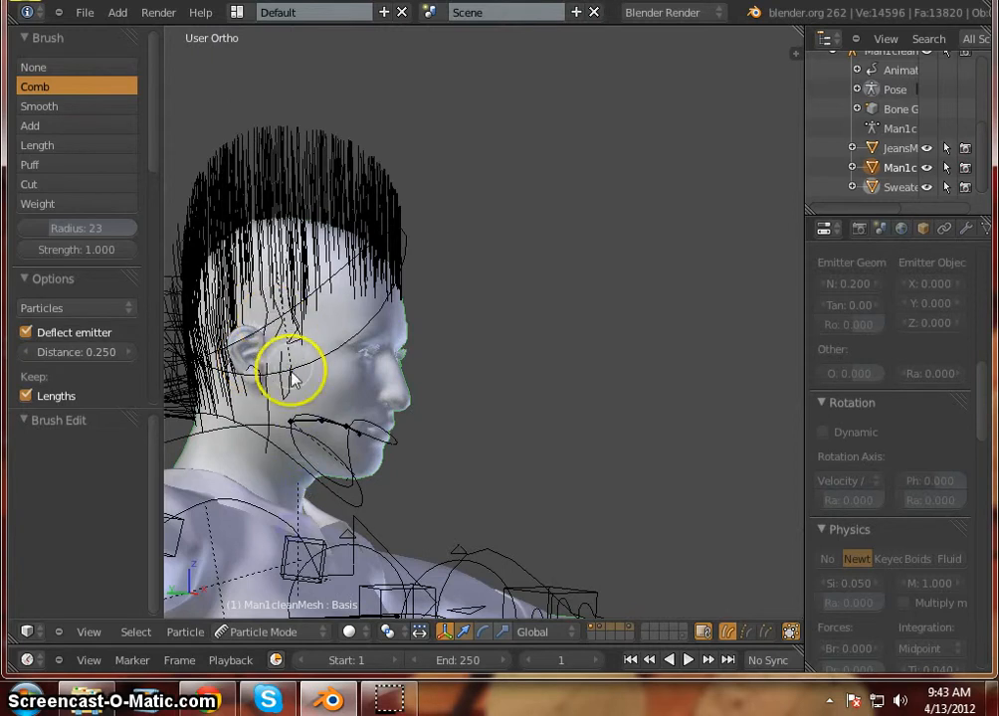
pyautogui.moveTo(257, 370); pyautogui.dragTo(285, 519)
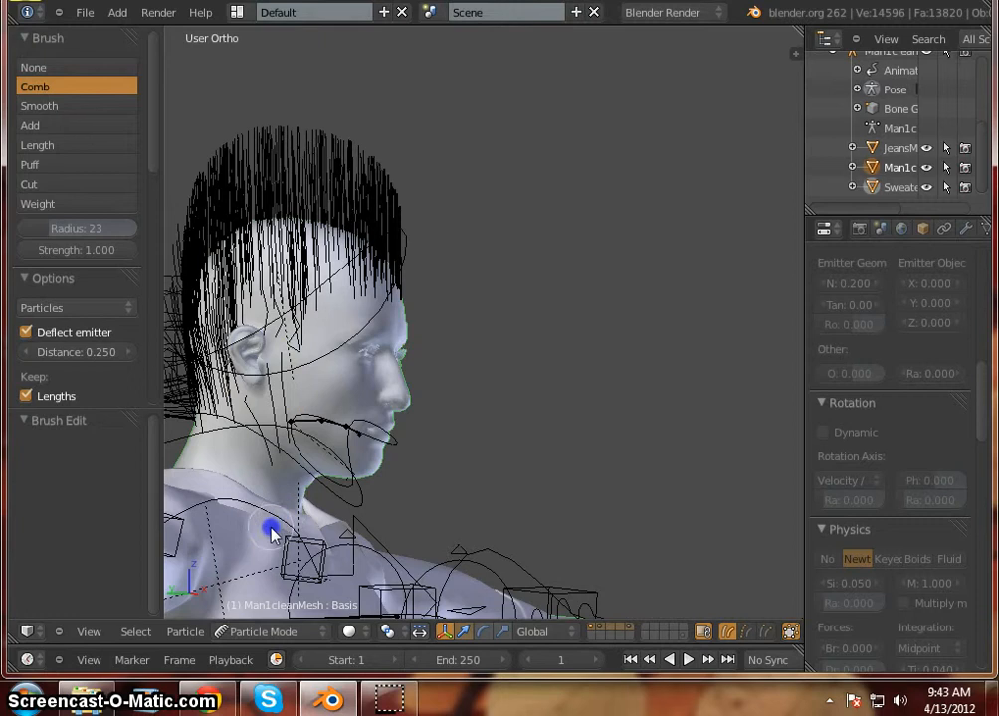
# Comb the hair below and behind that ear upward and toward the back of the head
pyautogui.moveTo(219, 425)
pyautogui.mouseDown()
pyautogui.moveTo(250, 408)
pyautogui.moveTo(167, 369)
pyautogui.mouseUp()
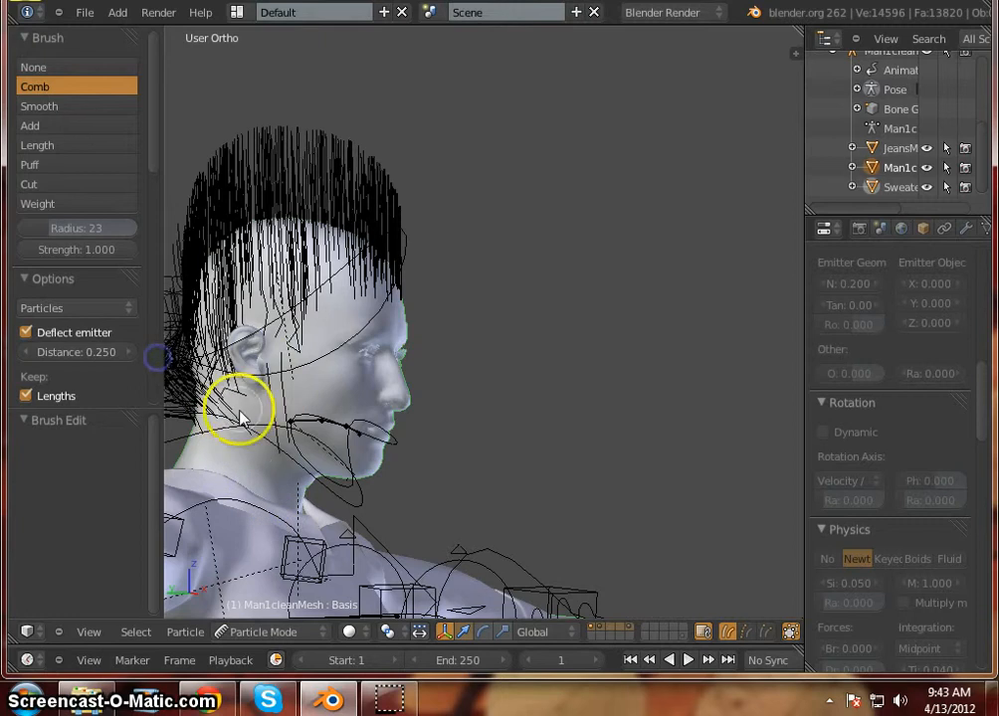
pyautogui.moveTo(241, 416)
pyautogui.mouseDown()
pyautogui.moveTo(173, 328)
pyautogui.moveTo(198, 306)
pyautogui.moveTo(186, 269)
pyautogui.mouseUp()
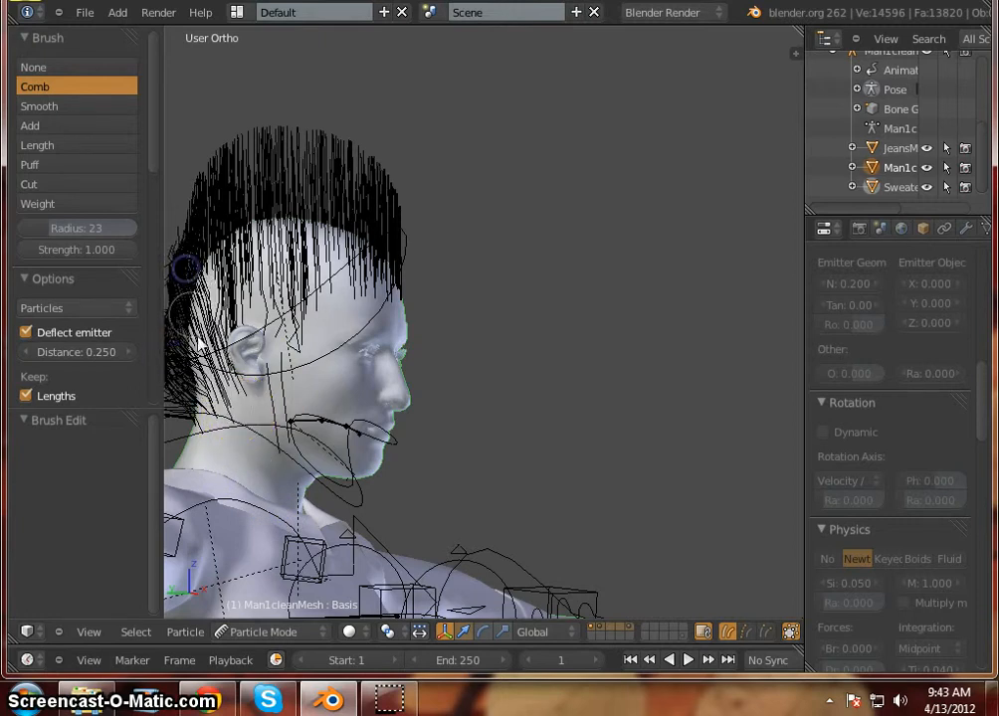
pyautogui.moveTo(217, 422); pyautogui.dragTo(179, 296)
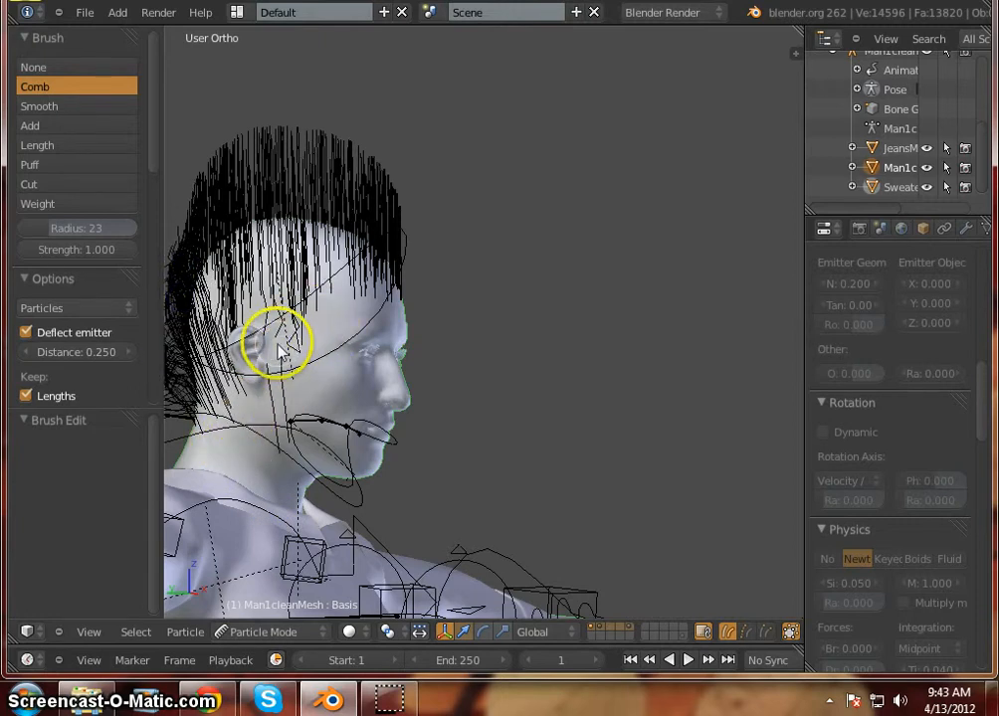
# Straighten the remaining bent sideburn strands by repeatedly combing them down from the ear toward the jaw
pyautogui.moveTo(295, 353); pyautogui.dragTo(302, 488)
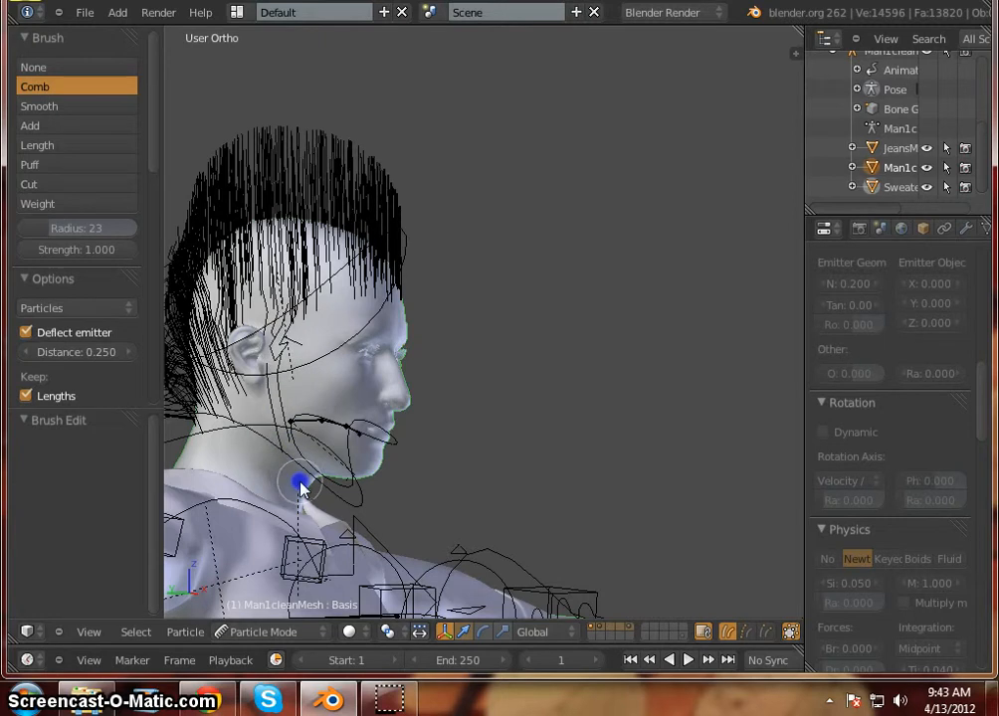
pyautogui.moveTo(303, 358); pyautogui.dragTo(323, 509)
pyautogui.moveTo(284, 350); pyautogui.dragTo(295, 515)
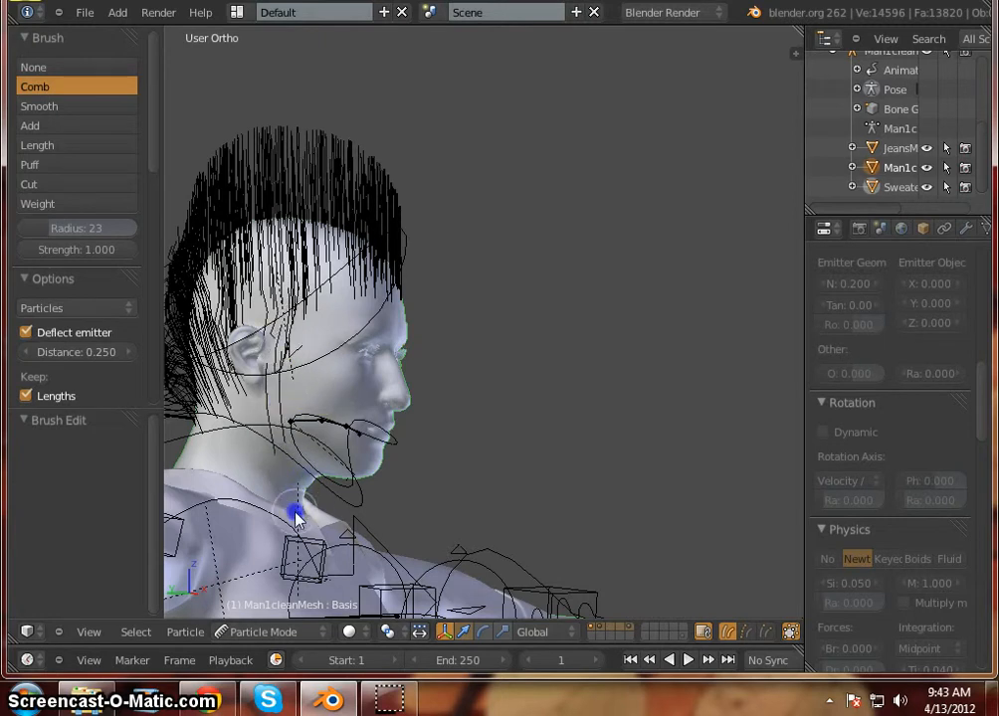
pyautogui.moveTo(285, 353); pyautogui.dragTo(291, 460)
pyautogui.moveTo(284, 350); pyautogui.dragTo(321, 457)
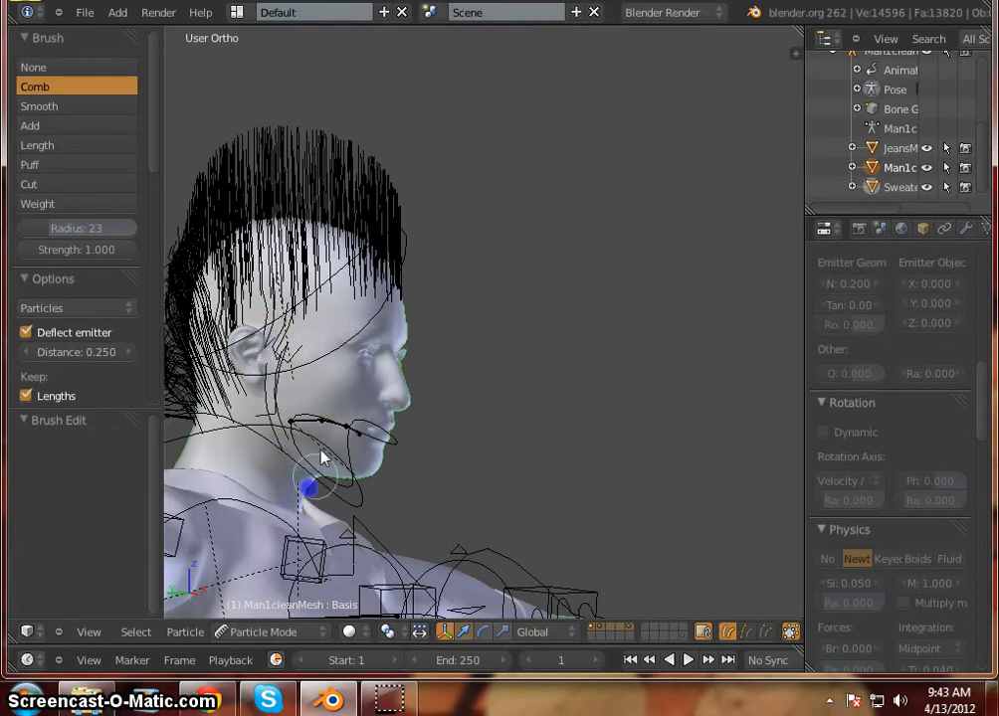
pyautogui.moveTo(282, 378)
pyautogui.mouseDown()
pyautogui.moveTo(295, 384)
pyautogui.moveTo(296, 503)
pyautogui.mouseUp()
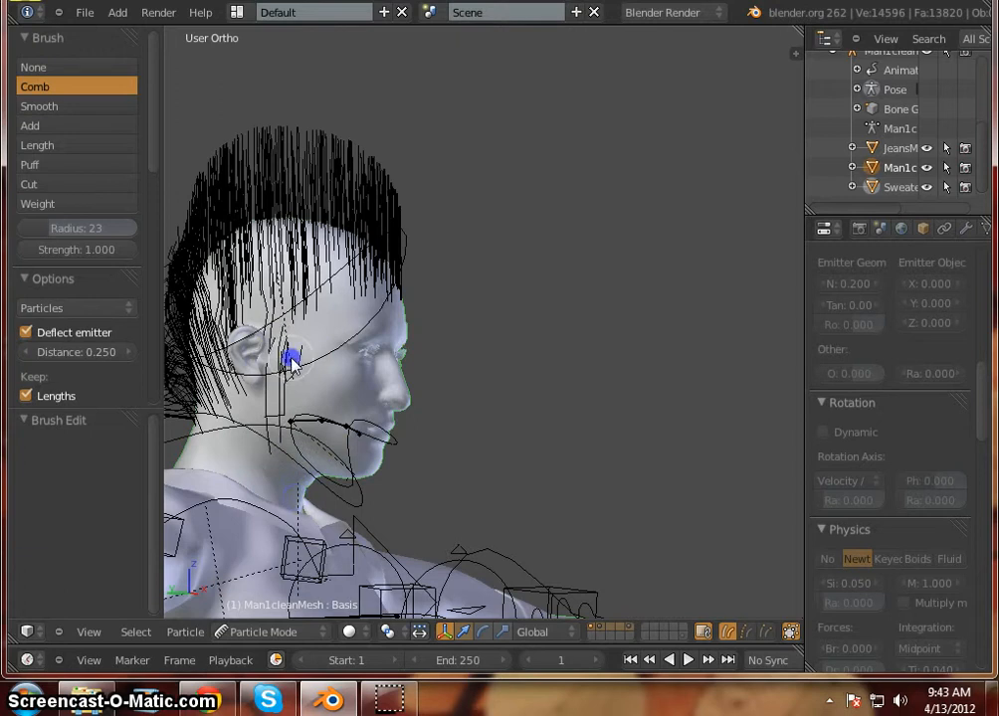
pyautogui.moveTo(290, 358)
pyautogui.mouseDown()
pyautogui.moveTo(275, 352)
pyautogui.moveTo(277, 512)
pyautogui.mouseUp()
pyautogui.moveTo(304, 370)
pyautogui.mouseDown()
pyautogui.moveTo(298, 527)
pyautogui.moveTo(299, 497)
pyautogui.mouseUp()
# Comb the hair above the sideburn away from the cheek and down across the temple
pyautogui.moveTo(313, 359)
pyautogui.mouseDown()
pyautogui.moveTo(305, 261)
pyautogui.moveTo(278, 248)
pyautogui.moveTo(262, 312)
pyautogui.mouseUp()
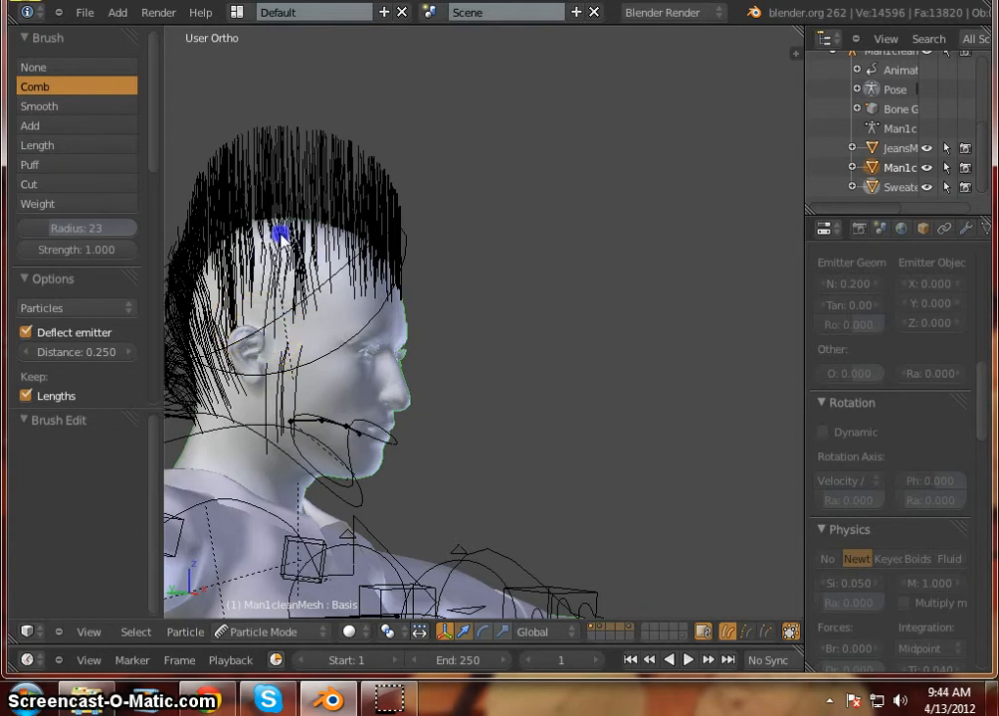
pyautogui.moveTo(278, 230); pyautogui.dragTo(270, 329)
pyautogui.moveTo(224, 217); pyautogui.dragTo(306, 339)
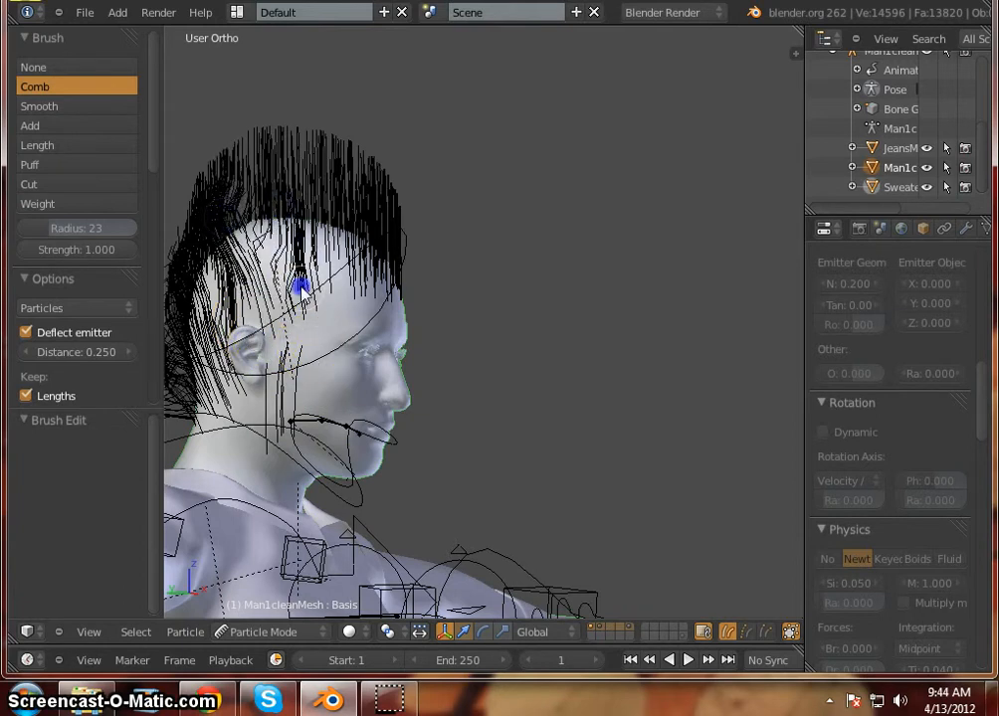
pyautogui.moveTo(238, 212); pyautogui.dragTo(234, 203)
# Set the Comb brush radius to 41 and comb the top and side hair backward from the left side view
pyautogui.moveTo(44, 234); pyautogui.dragTo(70, 235)
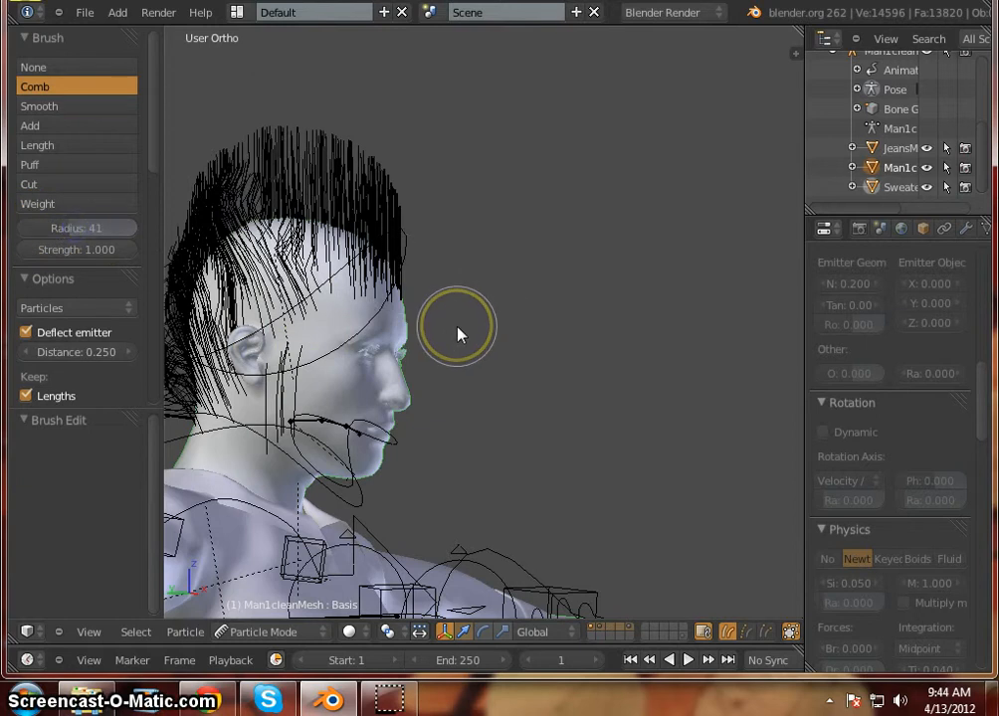
pyautogui.press('ctrl+KP_3')
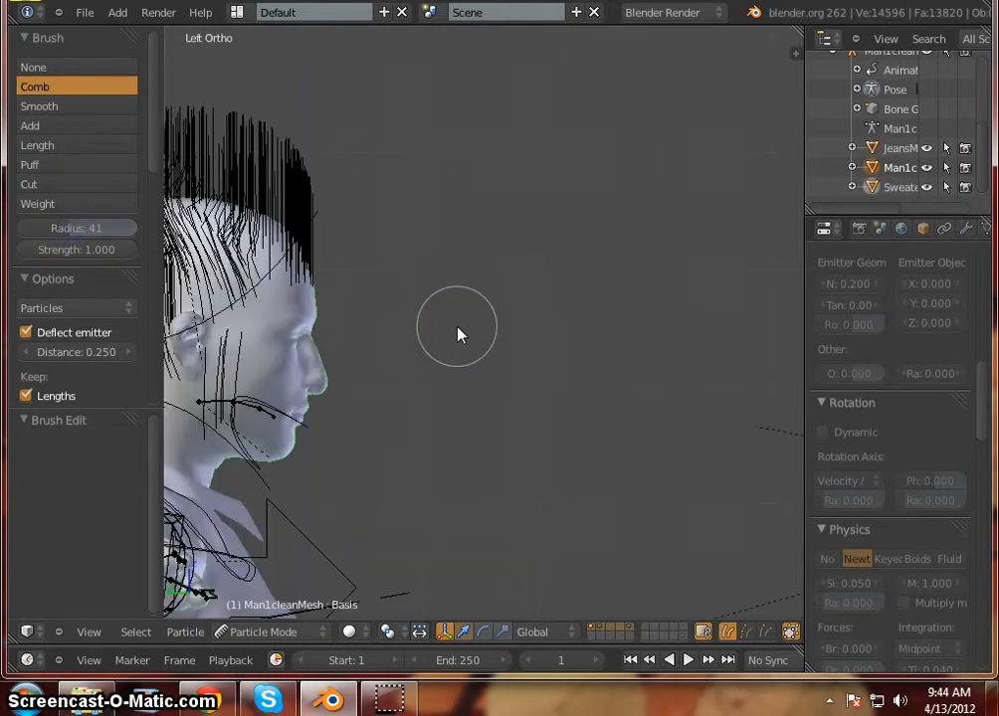
pyautogui.keyDown('shift'); pyautogui.moveTo(434, 338); pyautogui.dragTo(691, 359, button='middle'); pyautogui.keyUp('shift')
pyautogui.moveTo(550, 259); pyautogui.dragTo(348, 207)
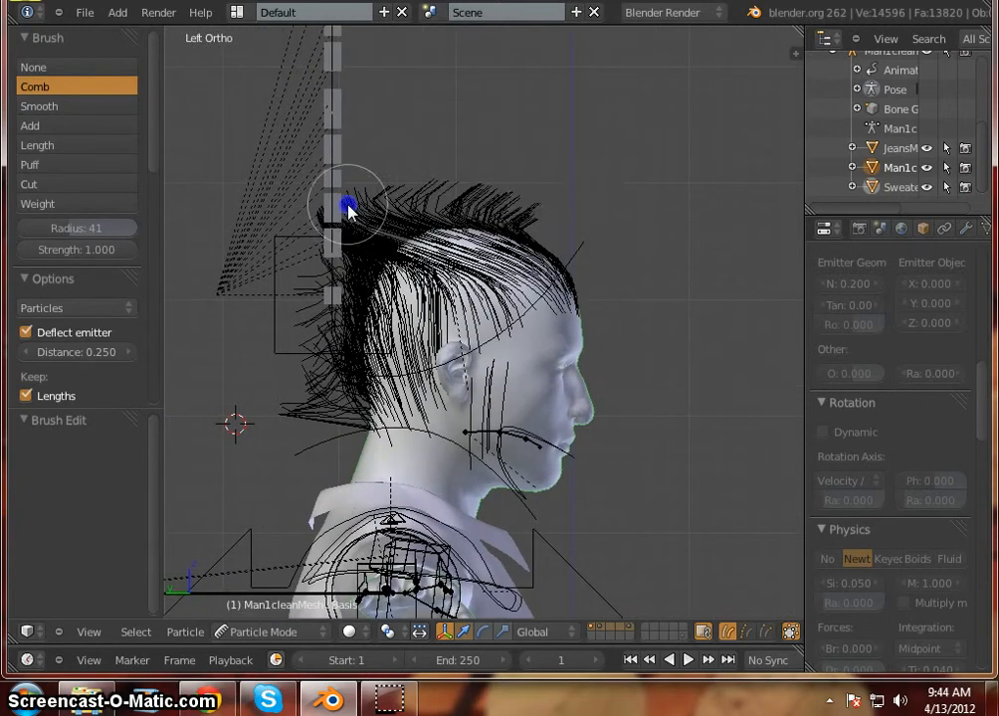
pyautogui.moveTo(543, 219); pyautogui.dragTo(304, 196)
pyautogui.moveTo(530, 256)
pyautogui.mouseDown()
pyautogui.moveTo(448, 272)
pyautogui.moveTo(298, 270)
pyautogui.mouseUp()
# Comb the hair up from the nape and gather it with the crown hair into a ponytail behind the head
pyautogui.moveTo(339, 468)
pyautogui.mouseDown()
pyautogui.moveTo(335, 349)
pyautogui.moveTo(299, 222)
pyautogui.mouseUp()
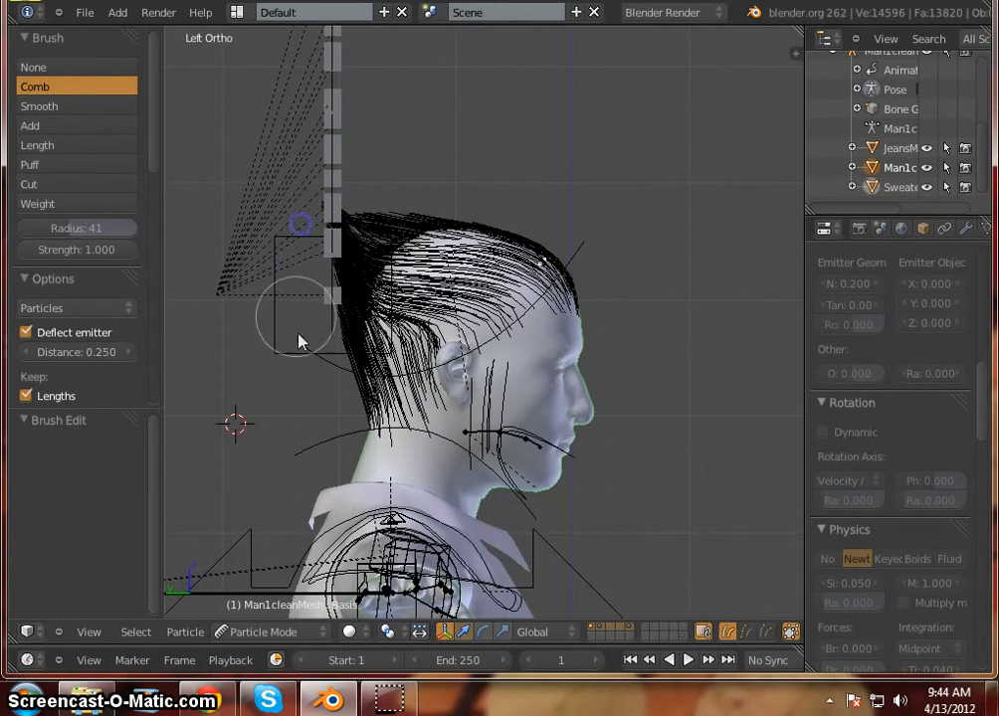
pyautogui.moveTo(361, 438); pyautogui.dragTo(324, 269)
pyautogui.moveTo(363, 357)
pyautogui.mouseDown()
pyautogui.moveTo(392, 278)
pyautogui.moveTo(376, 224)
pyautogui.mouseUp()
pyautogui.moveTo(443, 207)
pyautogui.mouseDown()
pyautogui.moveTo(348, 224)
pyautogui.moveTo(330, 216)
pyautogui.mouseUp()
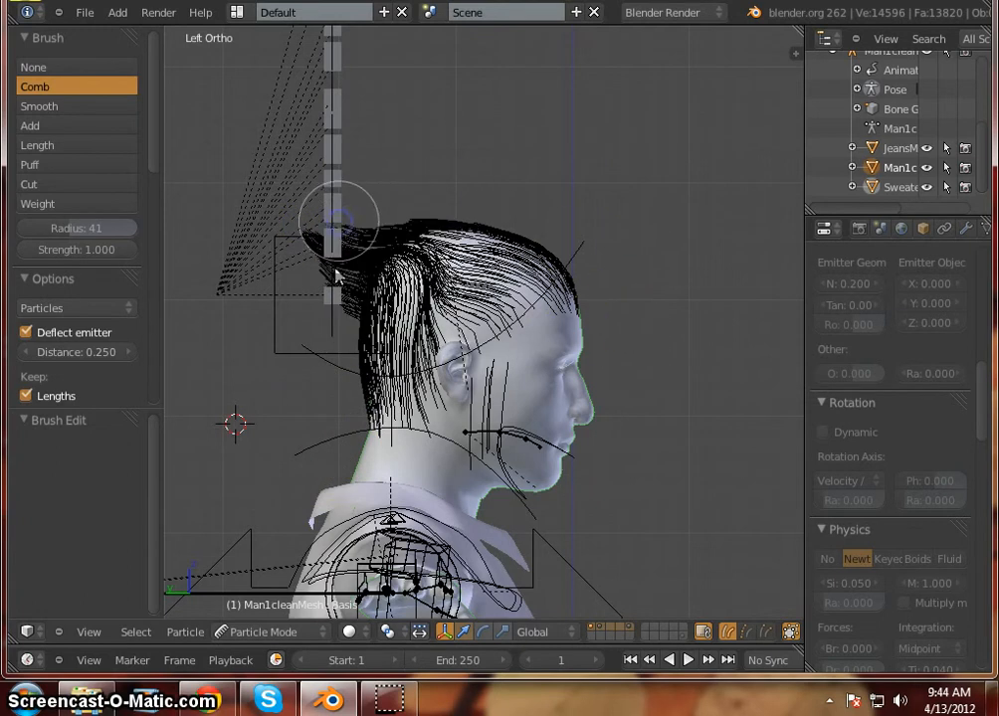
pyautogui.moveTo(318, 350)
pyautogui.mouseDown()
pyautogui.moveTo(325, 278)
pyautogui.moveTo(470, 207)
pyautogui.moveTo(479, 274)
pyautogui.moveTo(395, 252)
pyautogui.moveTo(408, 335)
pyautogui.moveTo(368, 277)
pyautogui.moveTo(370, 363)
pyautogui.moveTo(325, 349)
pyautogui.moveTo(346, 267)
pyautogui.moveTo(491, 261)
pyautogui.moveTo(506, 165)
pyautogui.moveTo(375, 212)
pyautogui.moveTo(416, 209)
pyautogui.moveTo(362, 215)
pyautogui.moveTo(392, 219)
pyautogui.moveTo(386, 227)
pyautogui.moveTo(347, 228)
pyautogui.mouseUp()
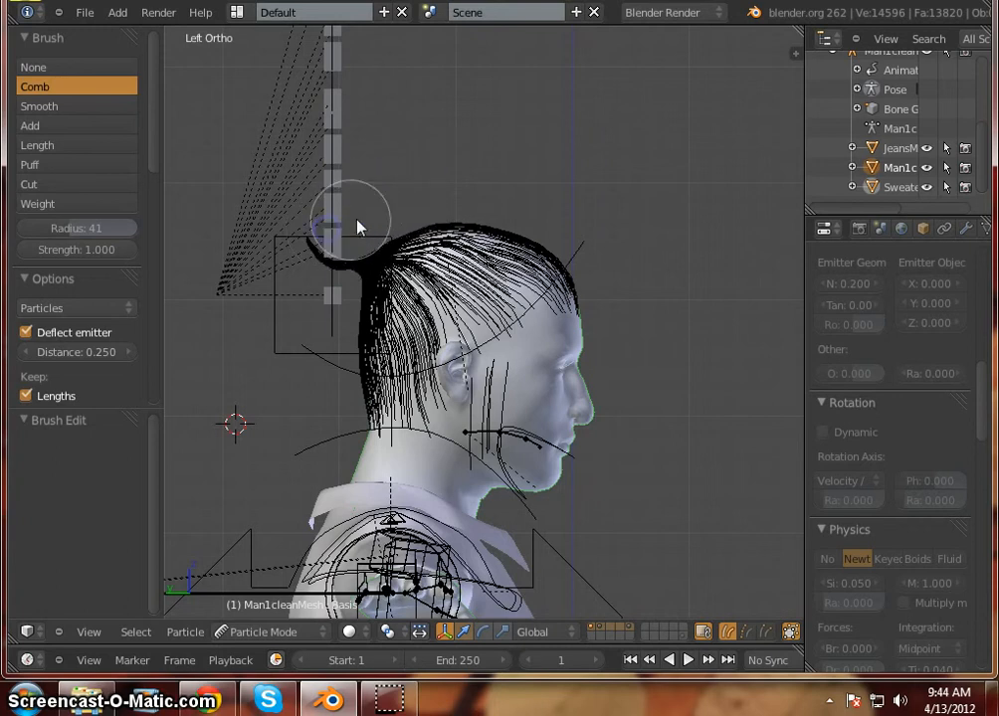
# From the right side view, comb the forehead, top and side hair backward toward the ponytail
pyautogui.click(694, 400)
pyautogui.press('KP_3')
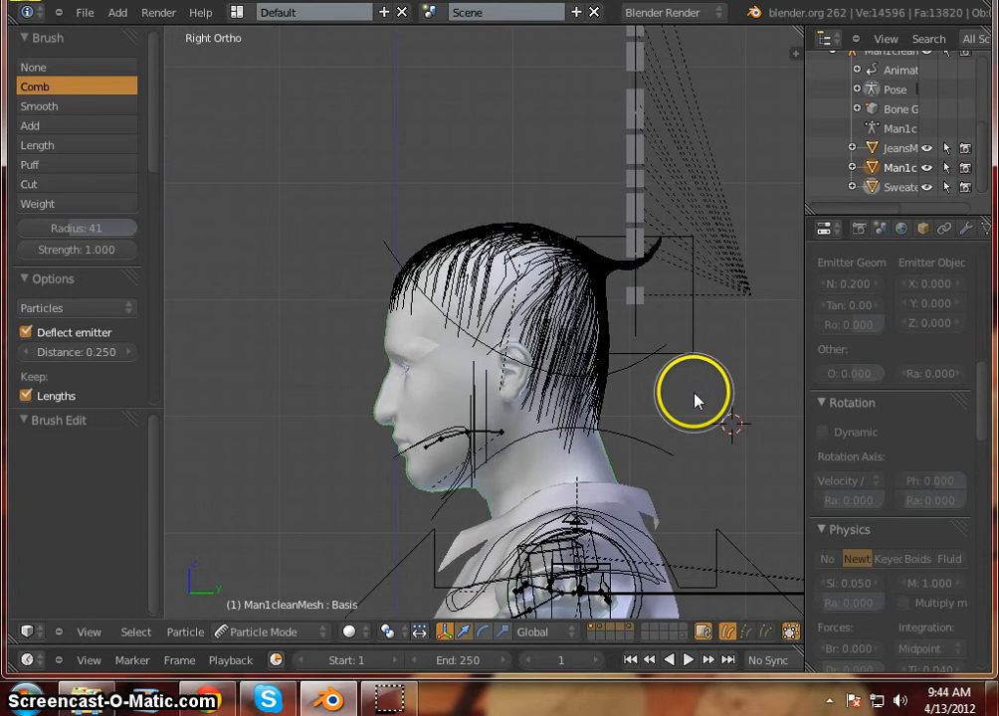
pyautogui.moveTo(465, 289); pyautogui.dragTo(602, 250)
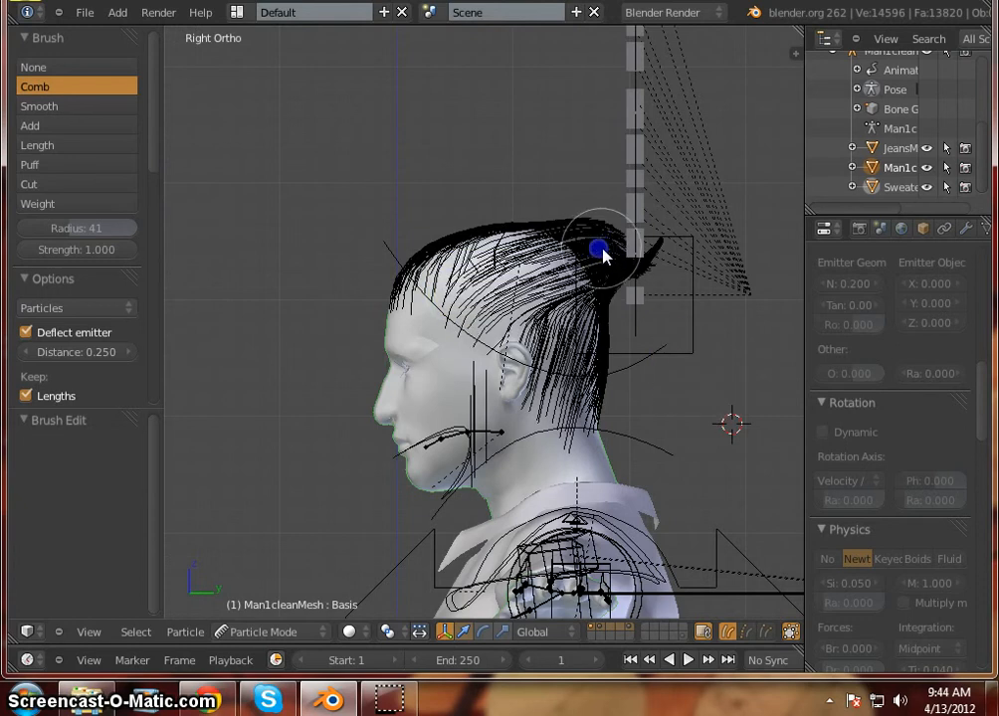
pyautogui.moveTo(437, 261)
pyautogui.mouseDown()
pyautogui.moveTo(550, 257)
pyautogui.moveTo(669, 219)
pyautogui.mouseUp()
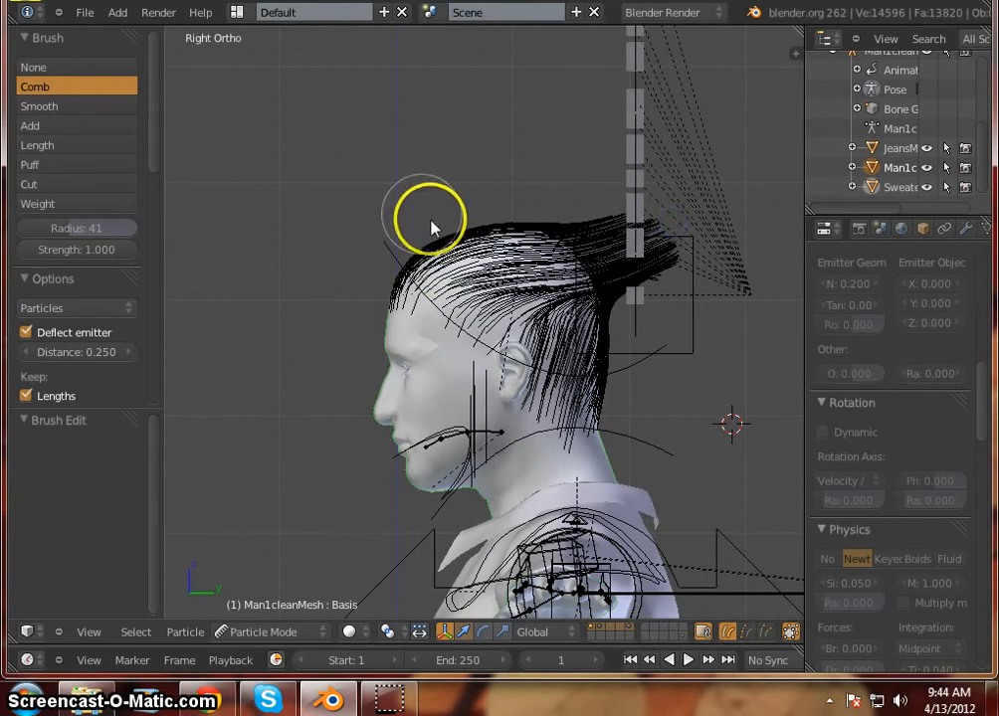
pyautogui.moveTo(430, 223)
pyautogui.mouseDown()
pyautogui.moveTo(537, 228)
pyautogui.moveTo(693, 206)
pyautogui.mouseUp()
pyautogui.moveTo(489, 288); pyautogui.dragTo(647, 249)
pyautogui.moveTo(629, 321); pyautogui.dragTo(681, 272)
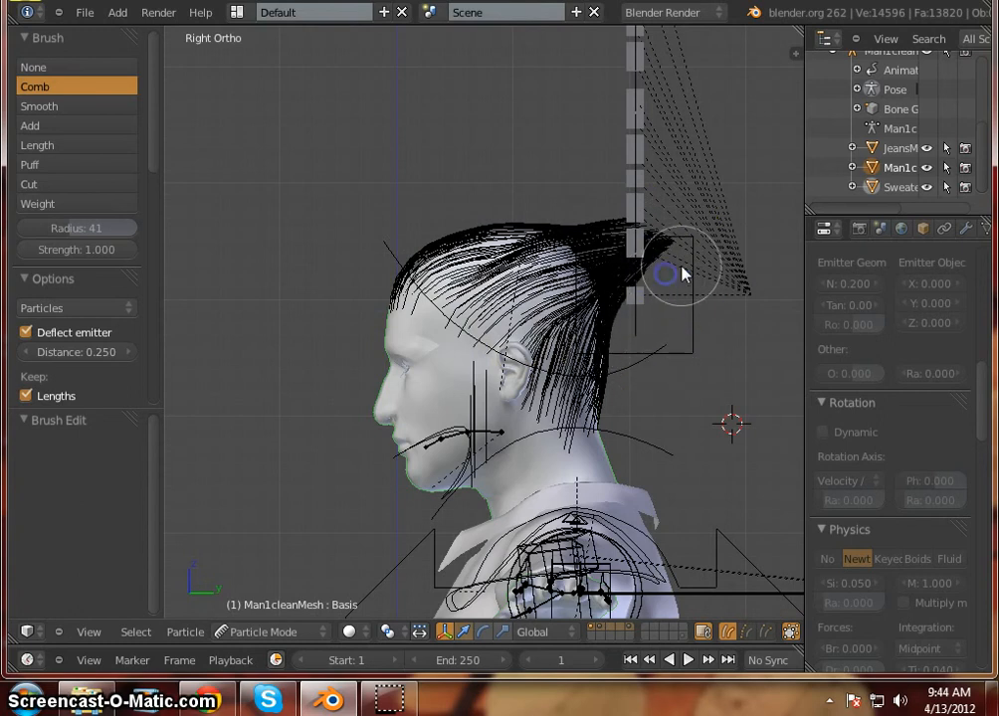
# Tighten the ponytail by combing its loose strands together from above and below
pyautogui.moveTo(528, 199)
pyautogui.mouseDown()
pyautogui.moveTo(581, 235)
pyautogui.moveTo(696, 228)
pyautogui.moveTo(677, 345)
pyautogui.mouseUp()
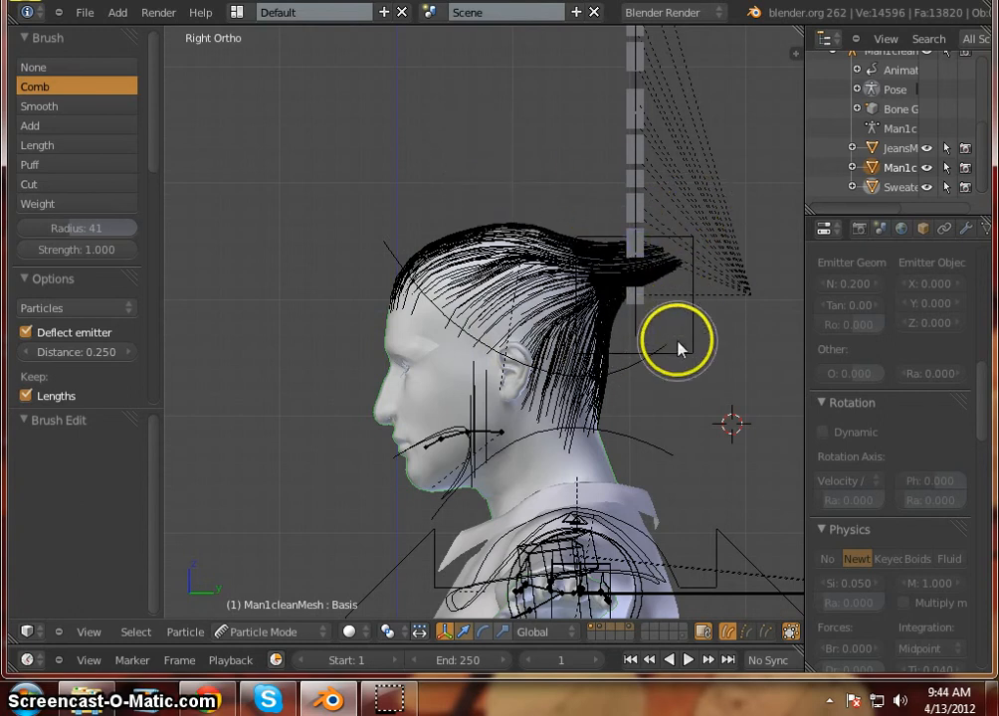
pyautogui.moveTo(632, 301); pyautogui.dragTo(631, 269)
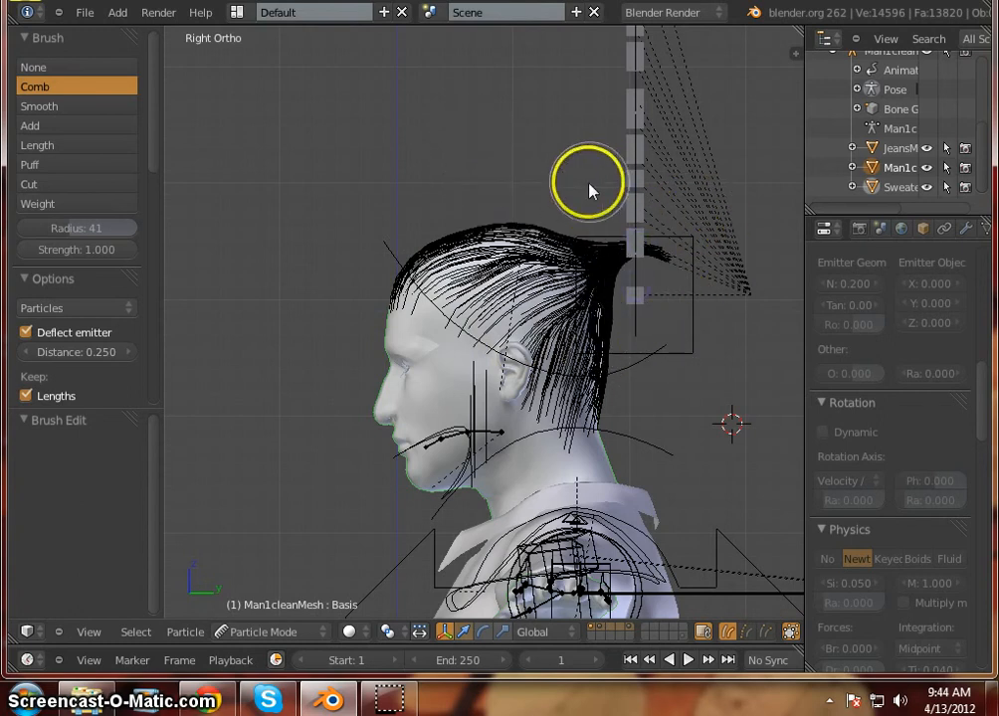
pyautogui.moveTo(591, 192)
pyautogui.mouseDown()
pyautogui.moveTo(619, 233)
pyautogui.moveTo(691, 430)
pyautogui.mouseUp()
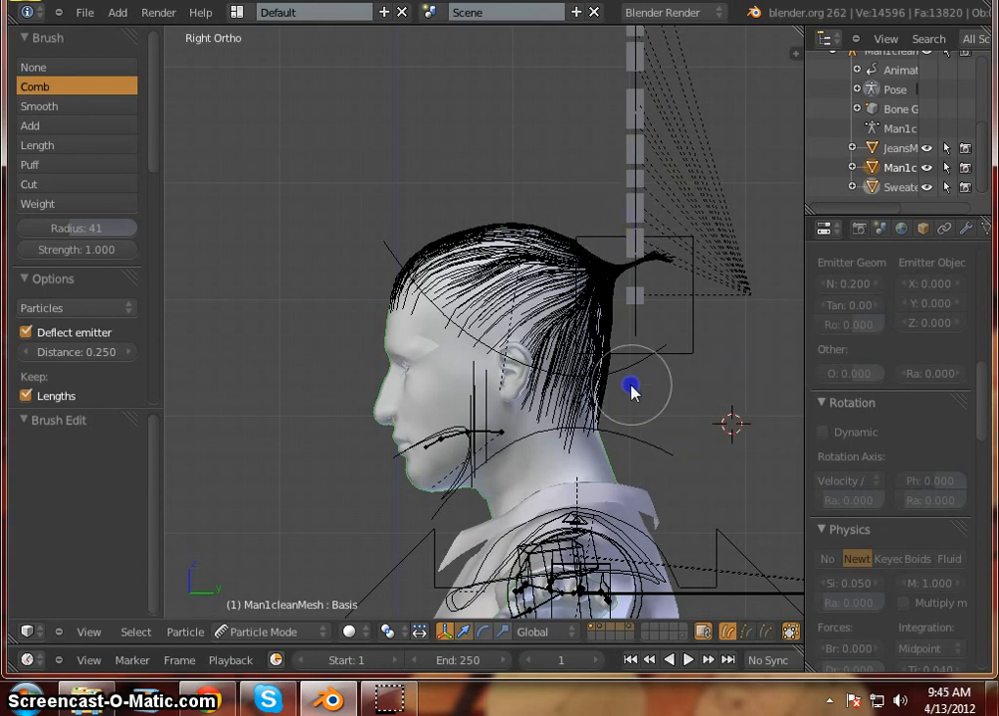